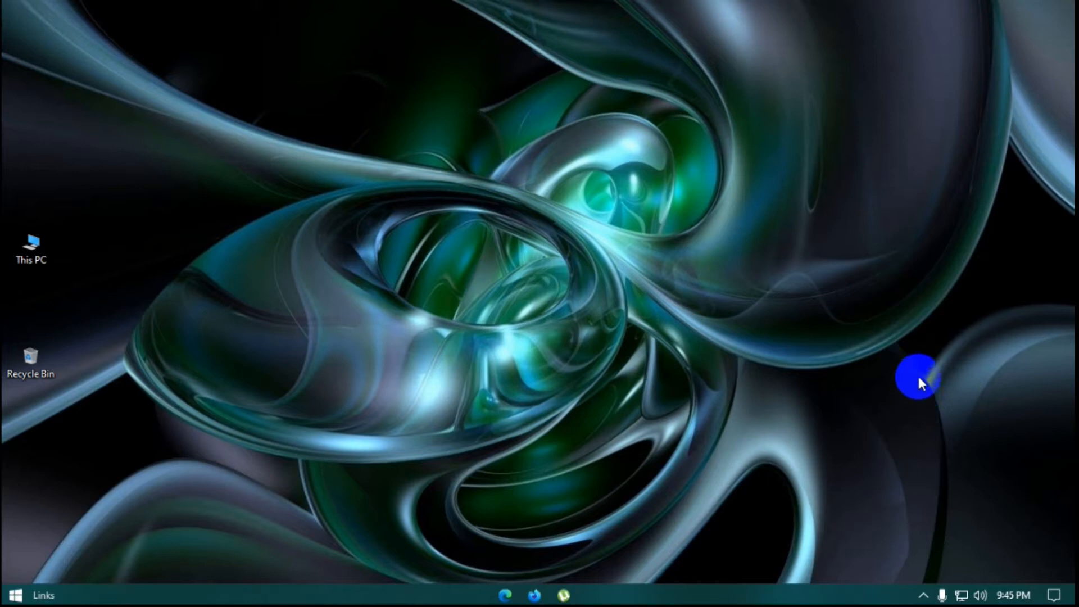
Switch to Microsoft Edge, search the web for "vidclipper video editor" and open the Uptodown result in a new tab
click(504, 594)
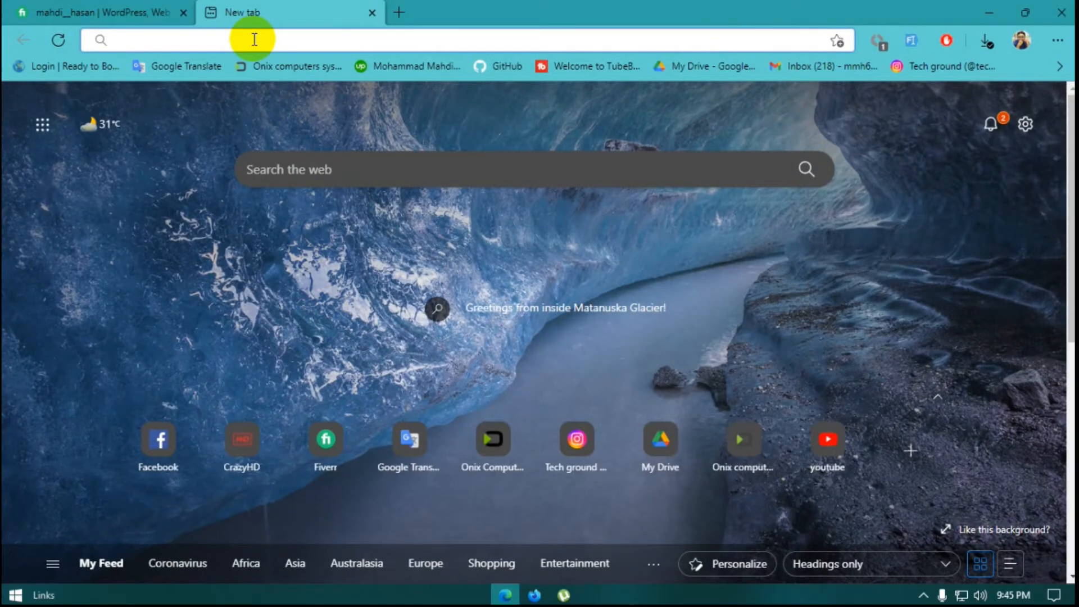
text(vid)
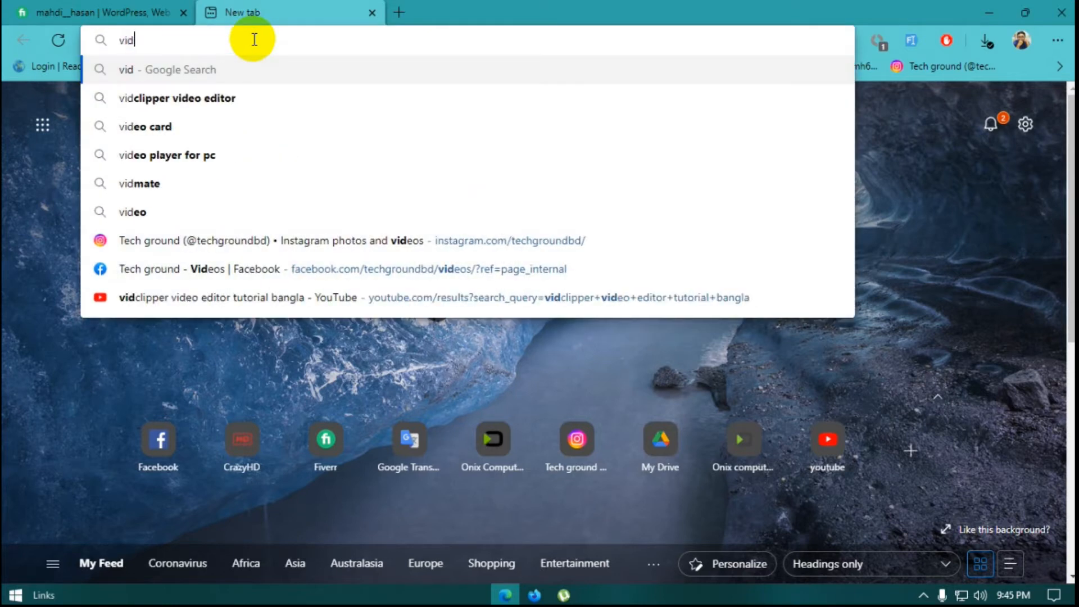
text(clipper)
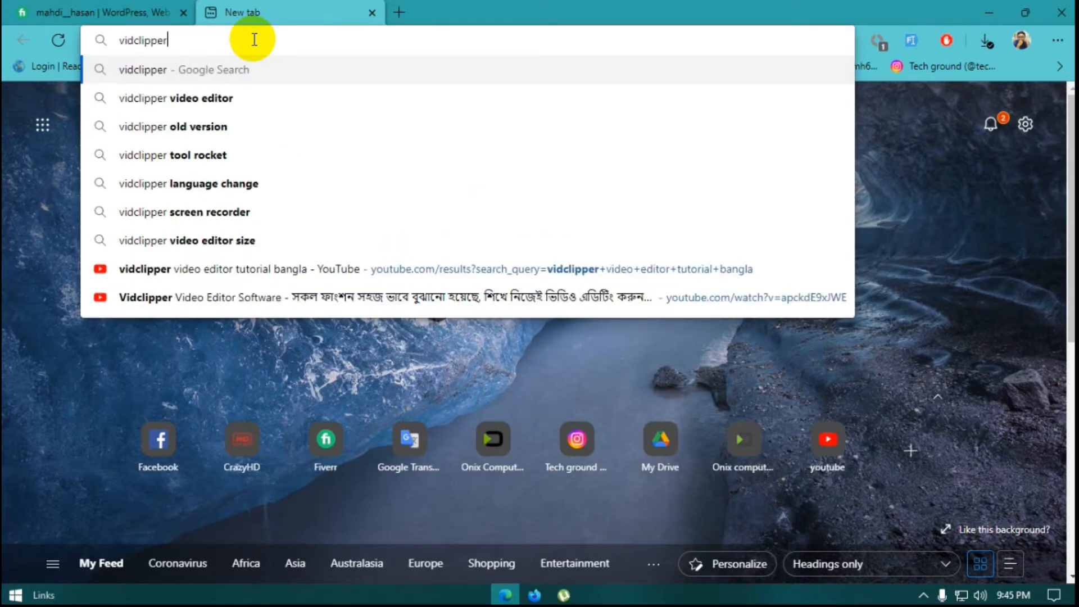
key(Down)
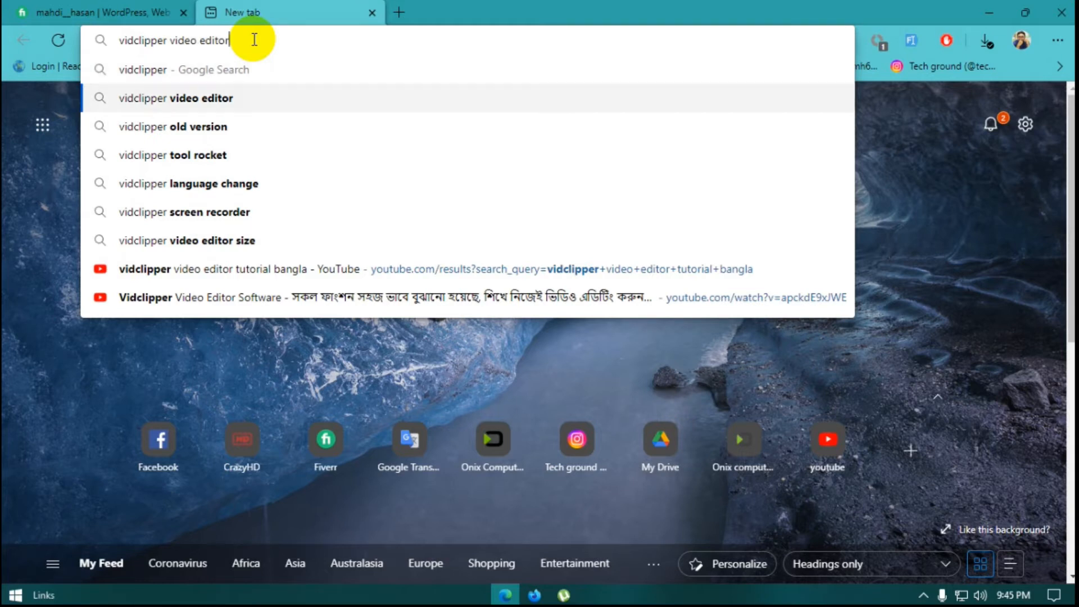
key(Return)
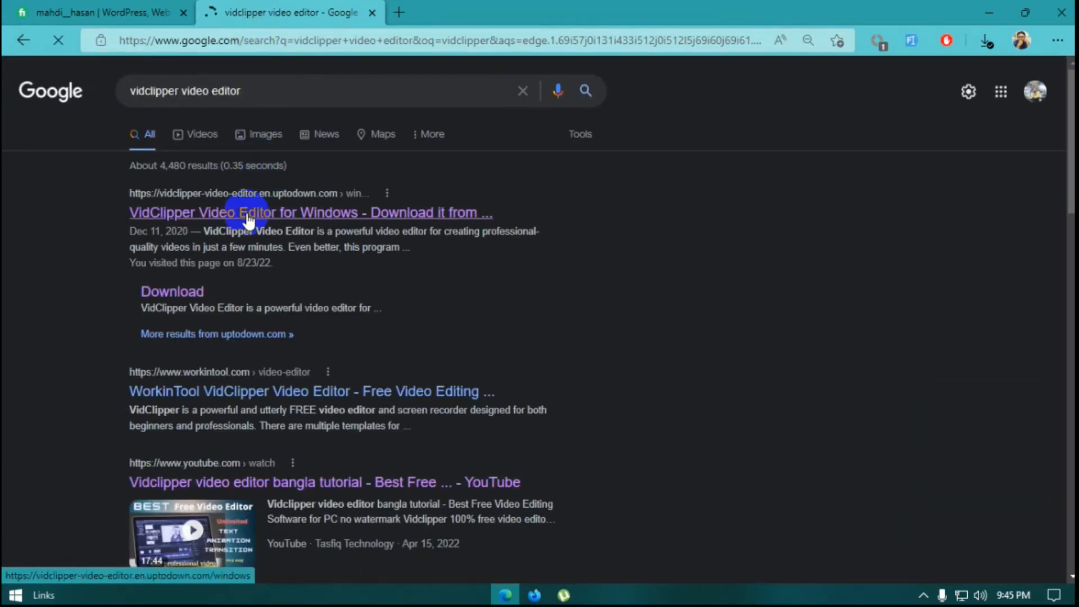
middle_click(248, 217)
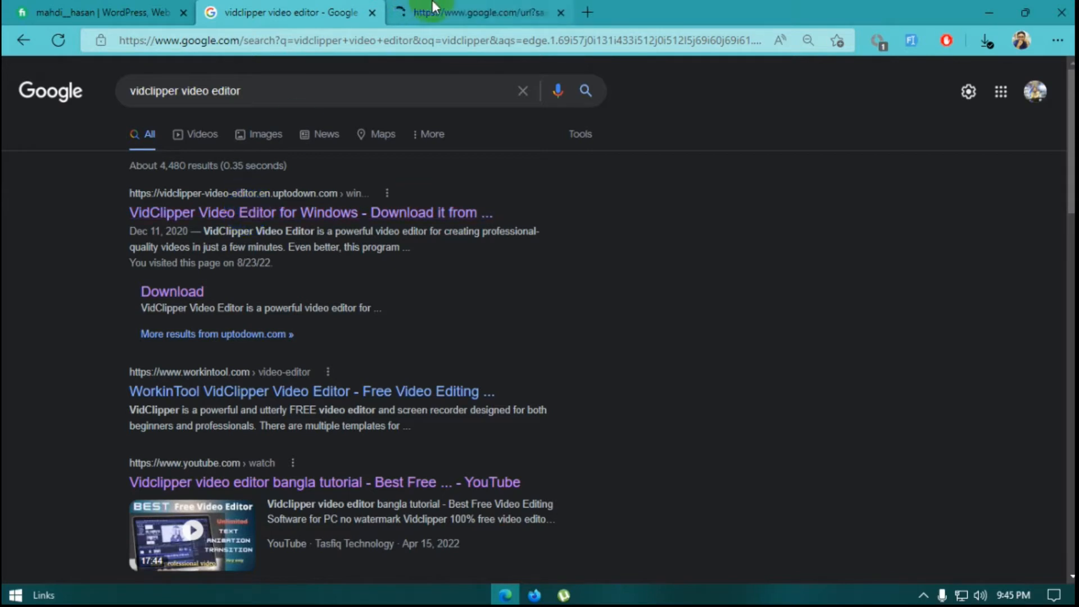
click(433, 8)
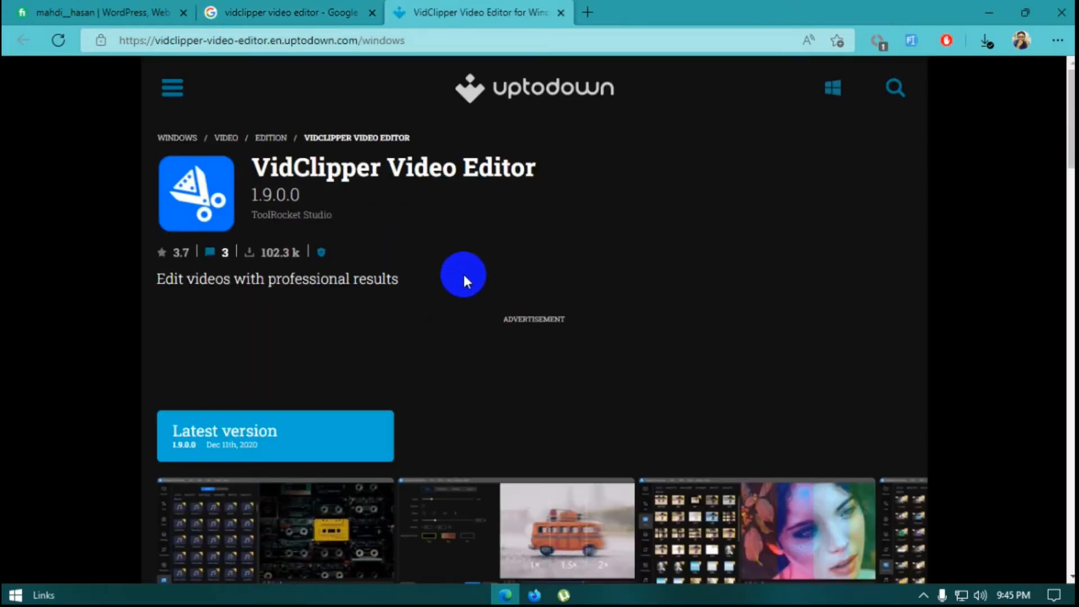
Open the download page for the latest version of VidClipper Video Editor on Uptodown
scroll(464, 278, down, 3)
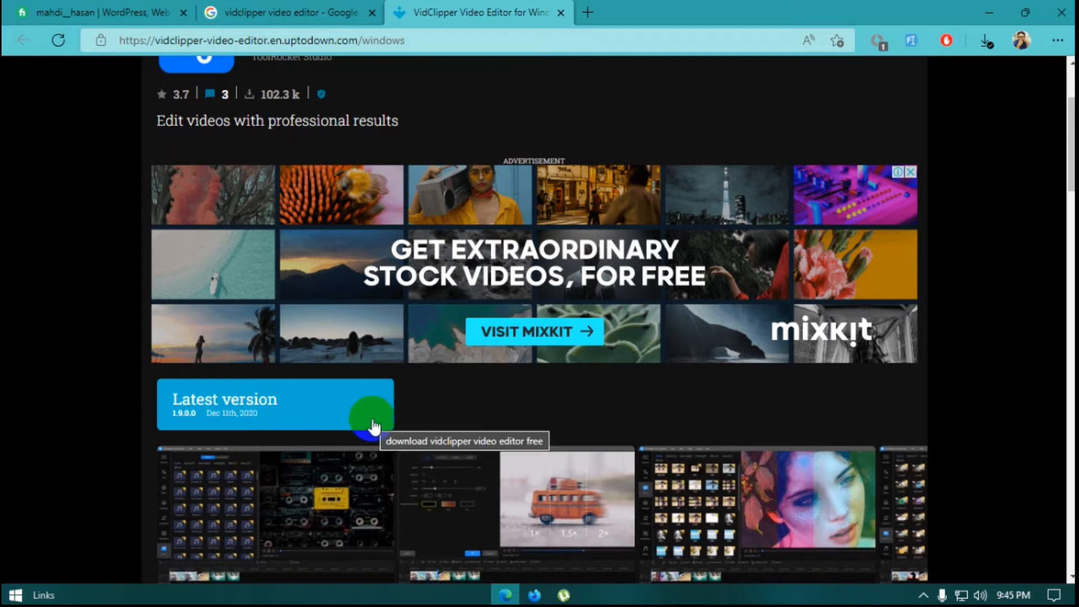
scroll(374, 422, up, 3)
scroll(373, 422, down, 3)
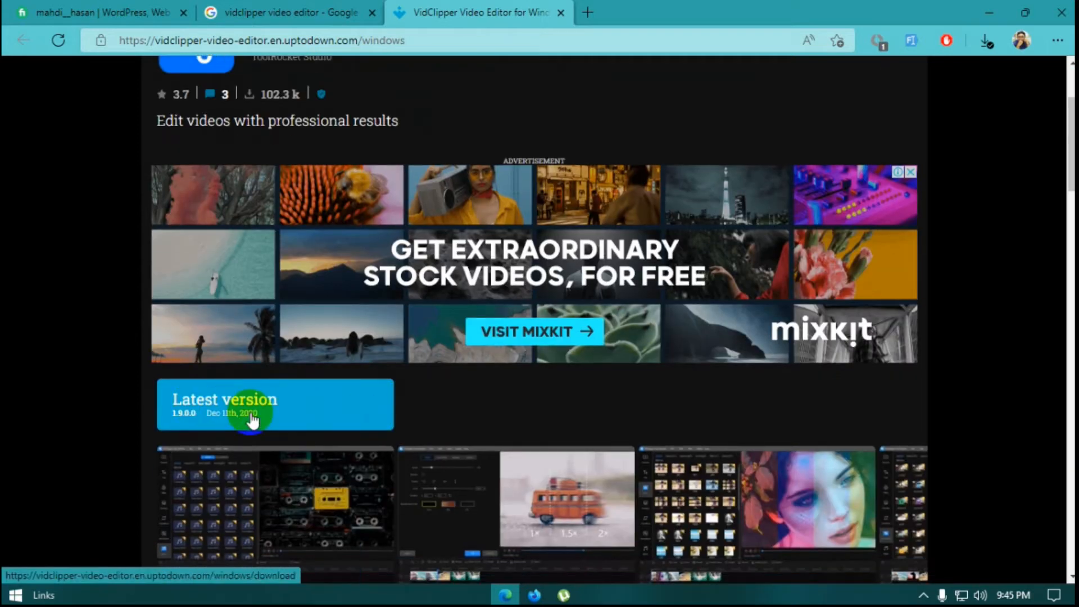
scroll(253, 420, up, 3)
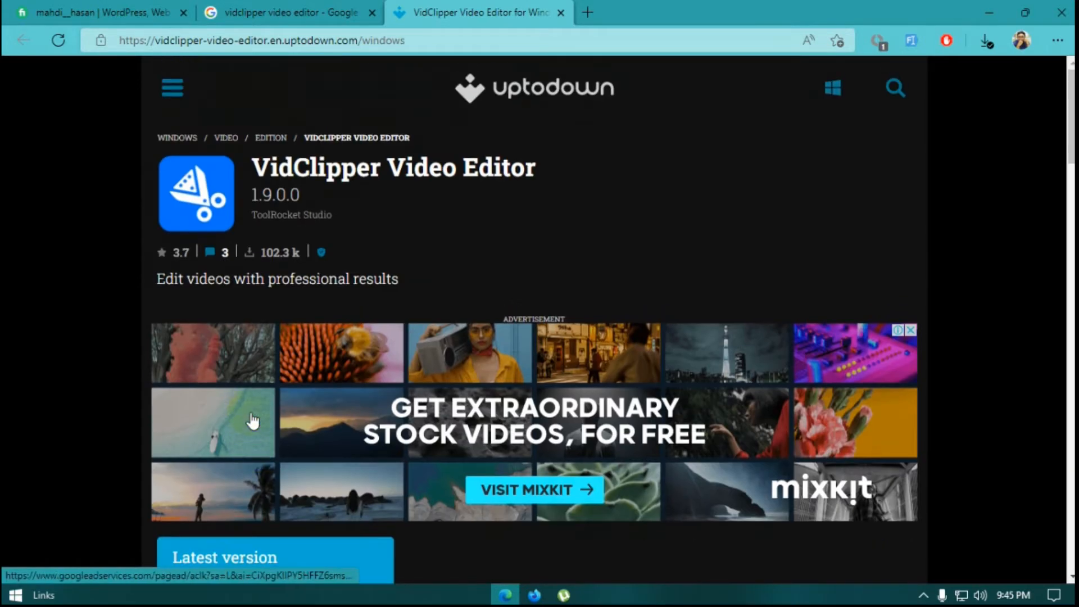
scroll(250, 416, down, 4)
click(269, 336)
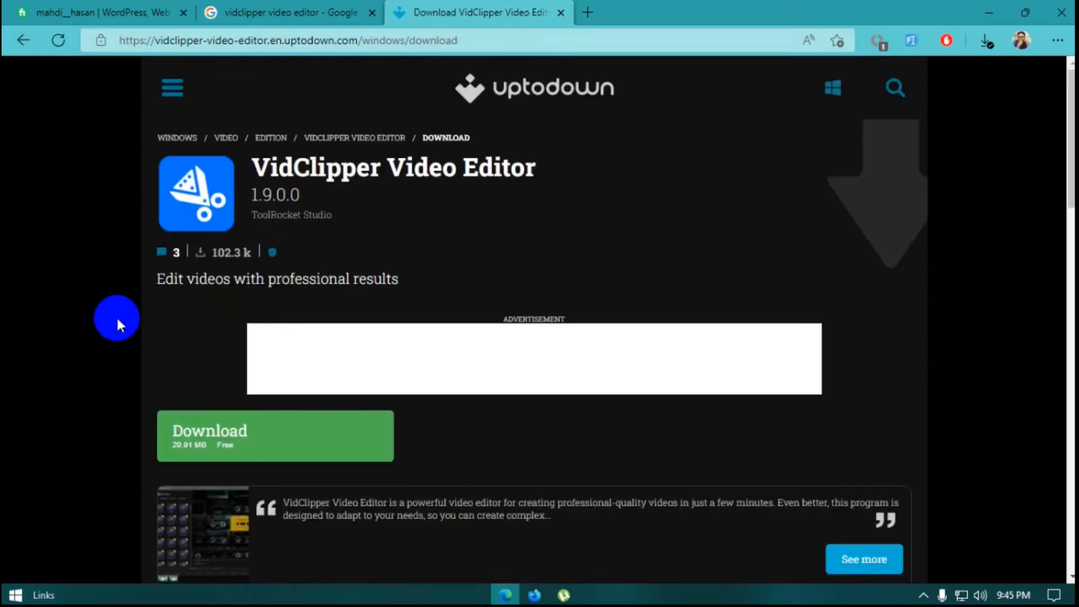
Request the download of the VidClipper installer and dismiss the new download window
scroll(116, 315, down, 1)
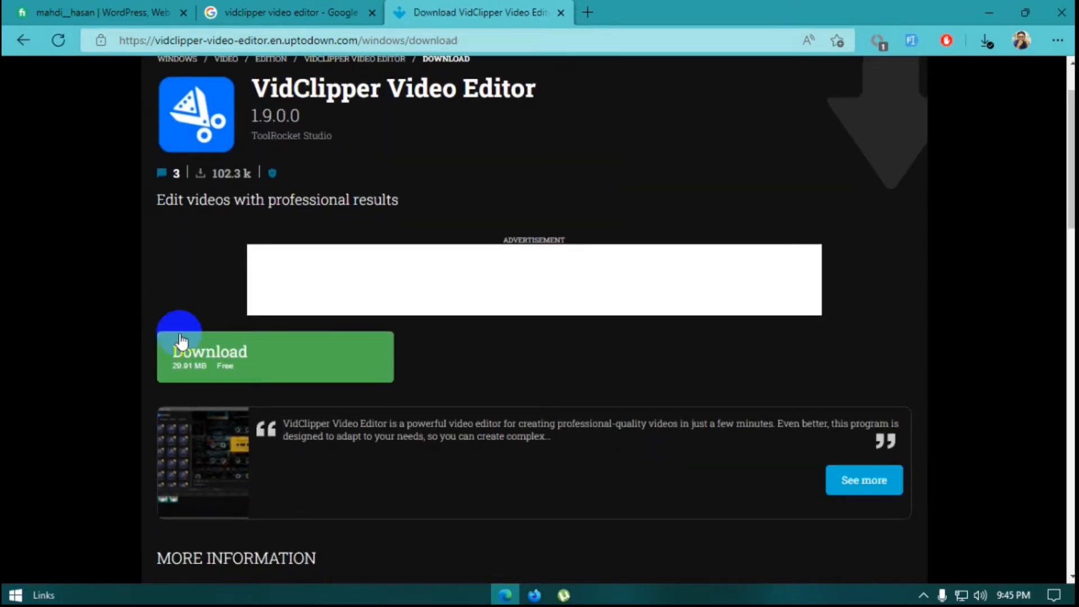
click(228, 362)
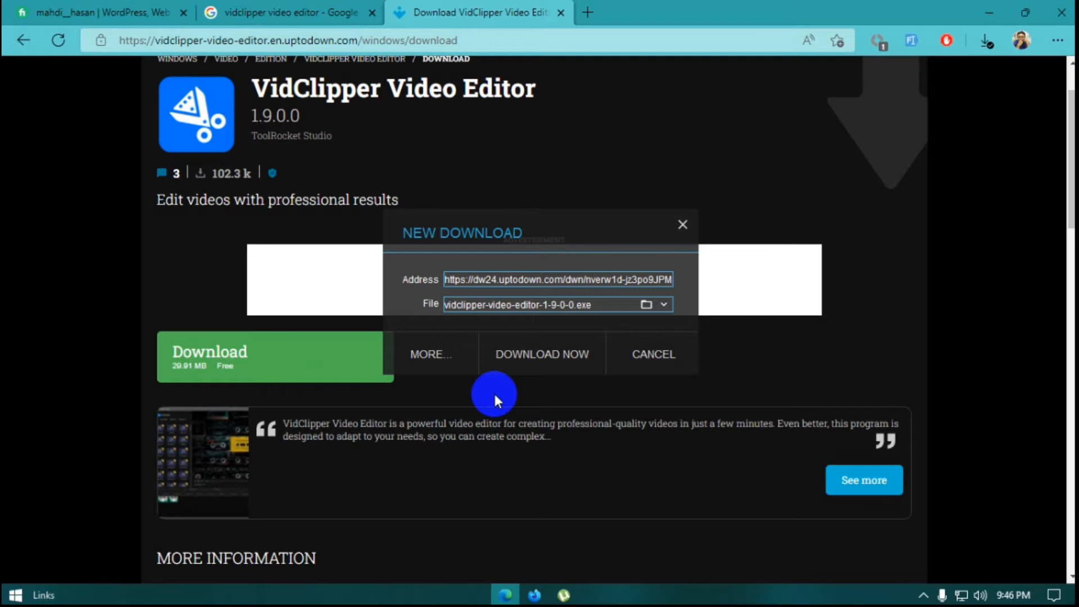
click(372, 13)
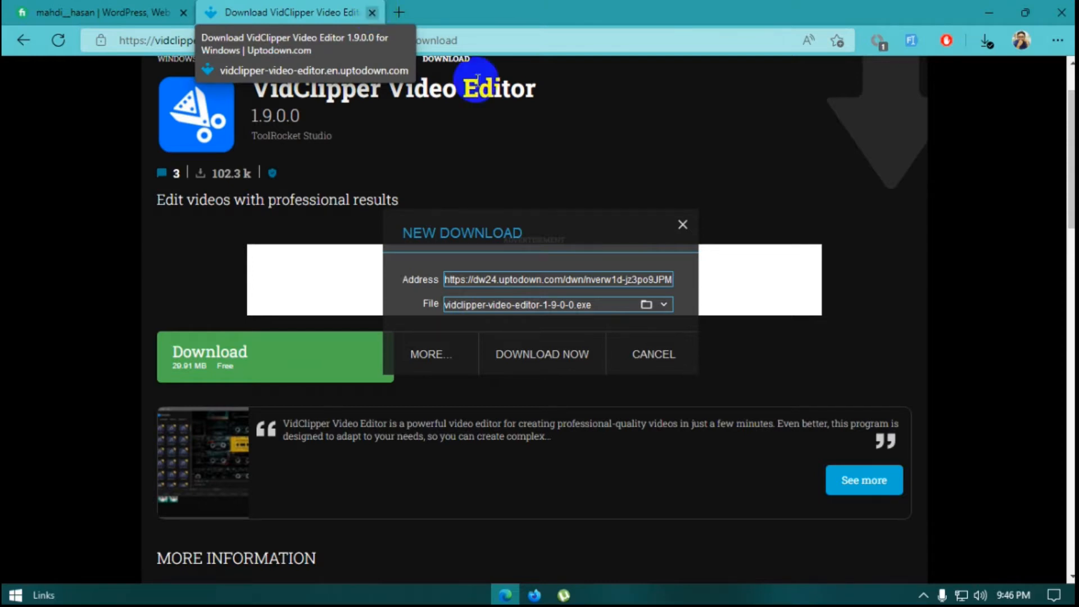
click(683, 226)
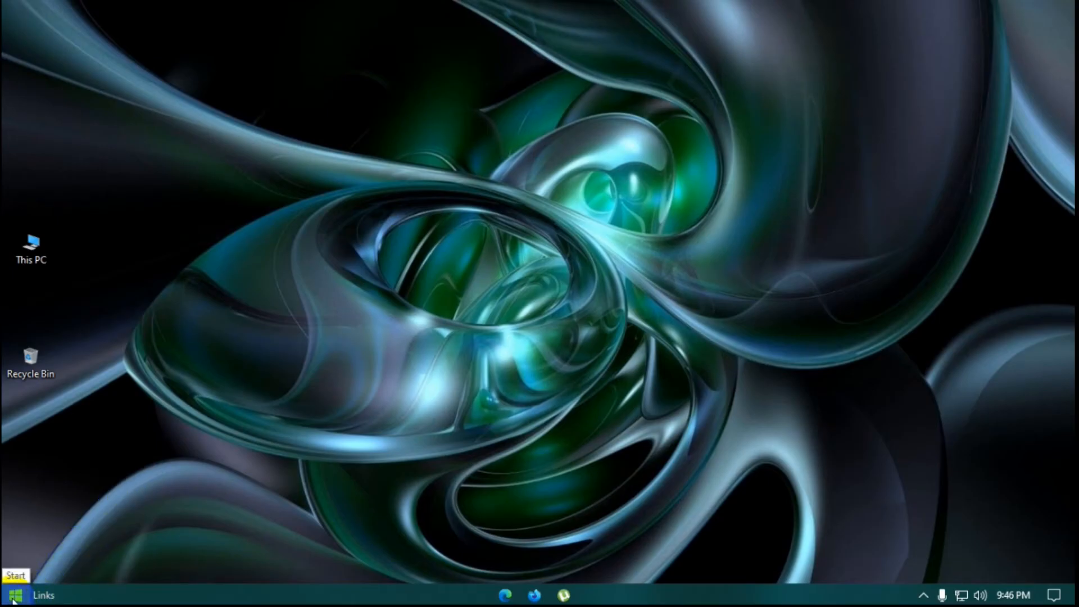
Launch VidClipper and start a new project with the 16:9 screen ratio
click(12, 600)
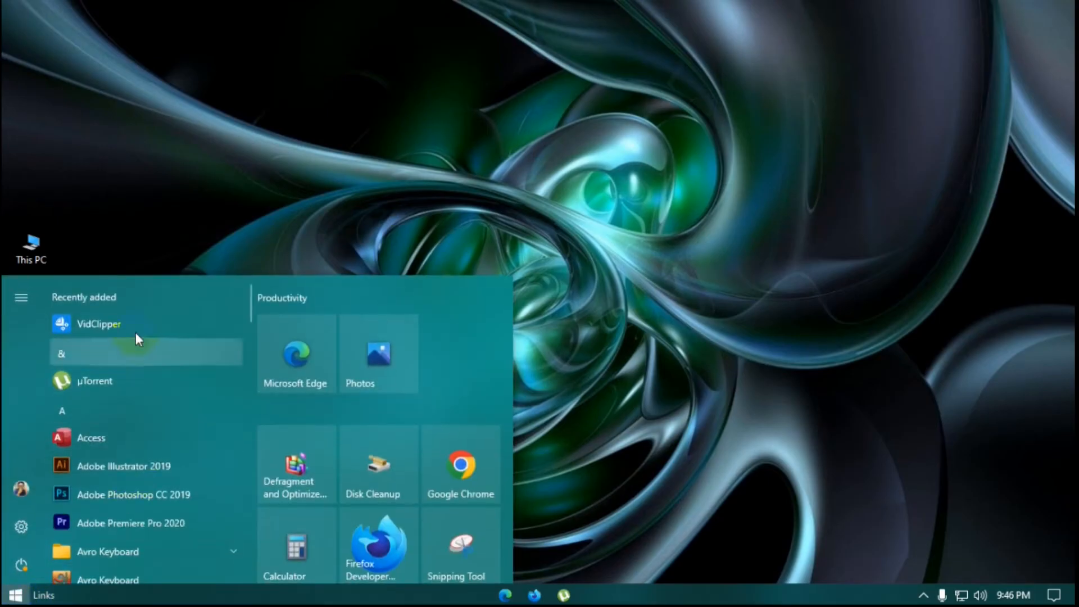
click(134, 325)
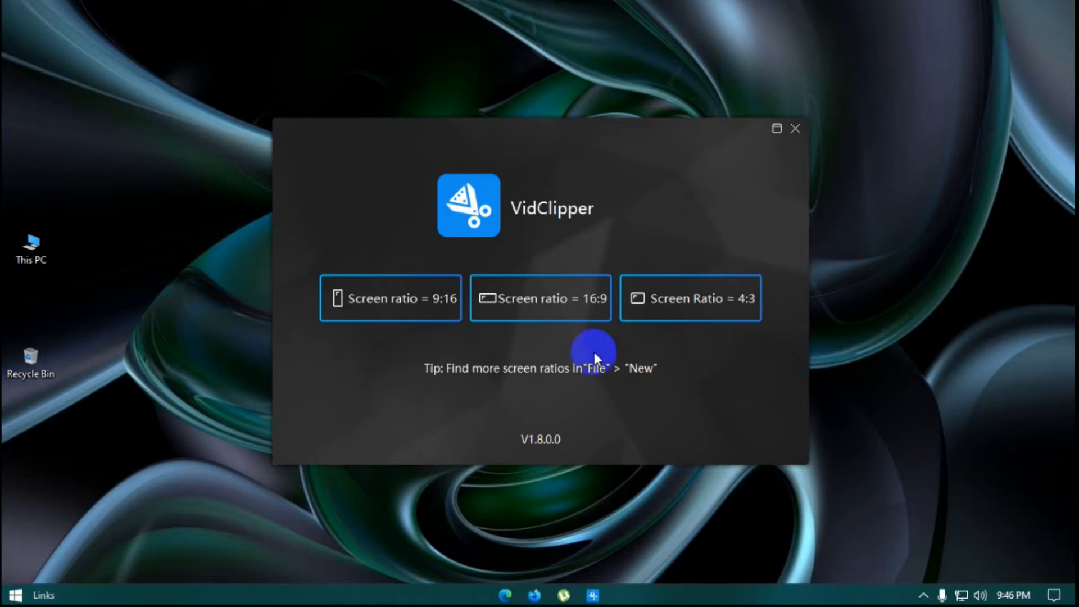
click(530, 302)
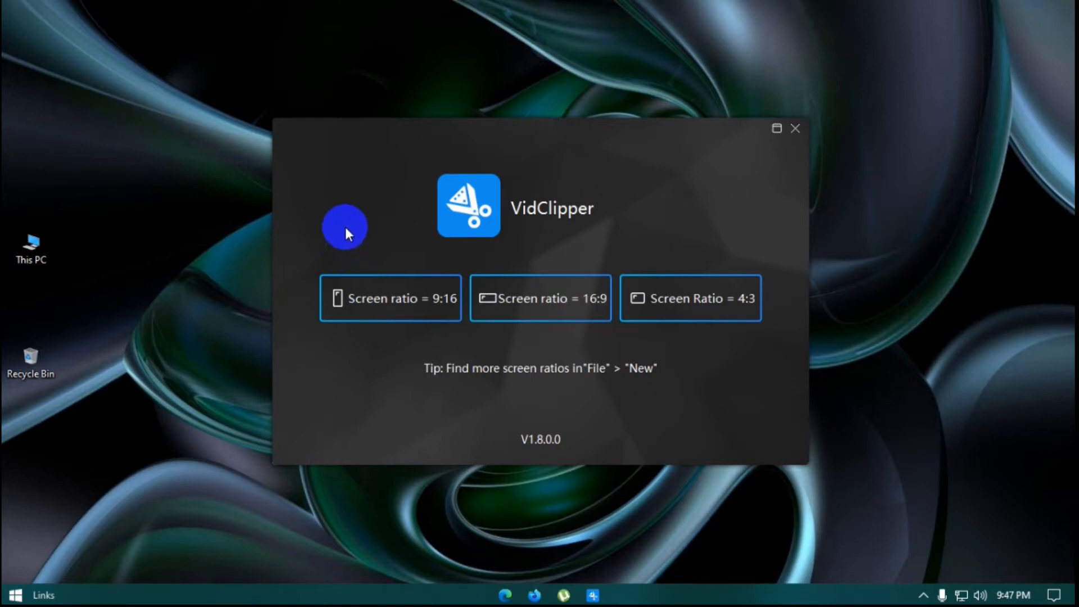
click(564, 290)
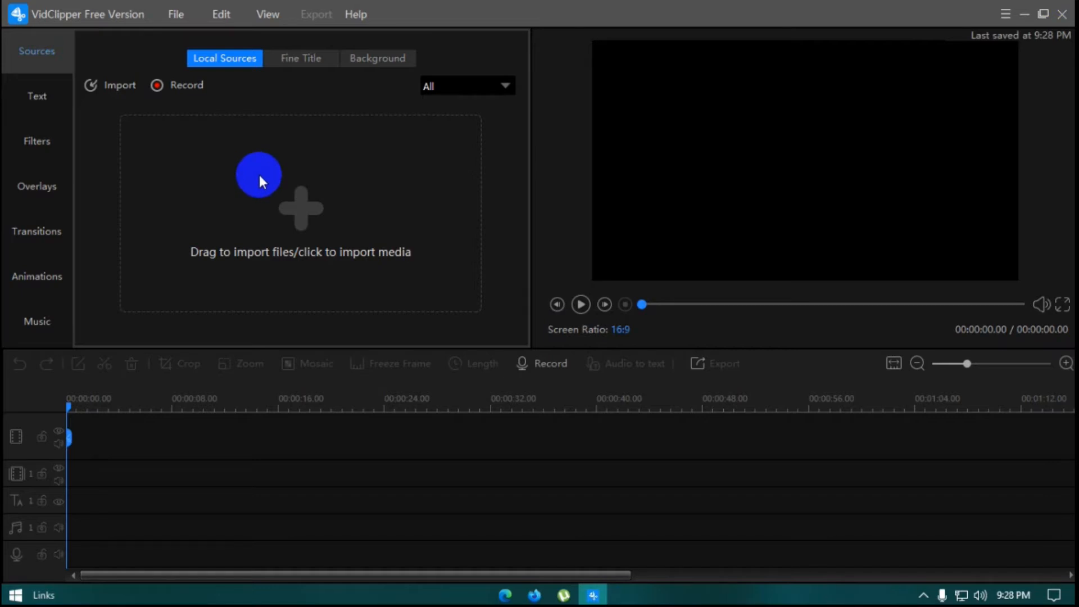
Import the file Video_2022-08-30_121720.wmv from the GALLERY (E:) drive into the local sources
click(113, 90)
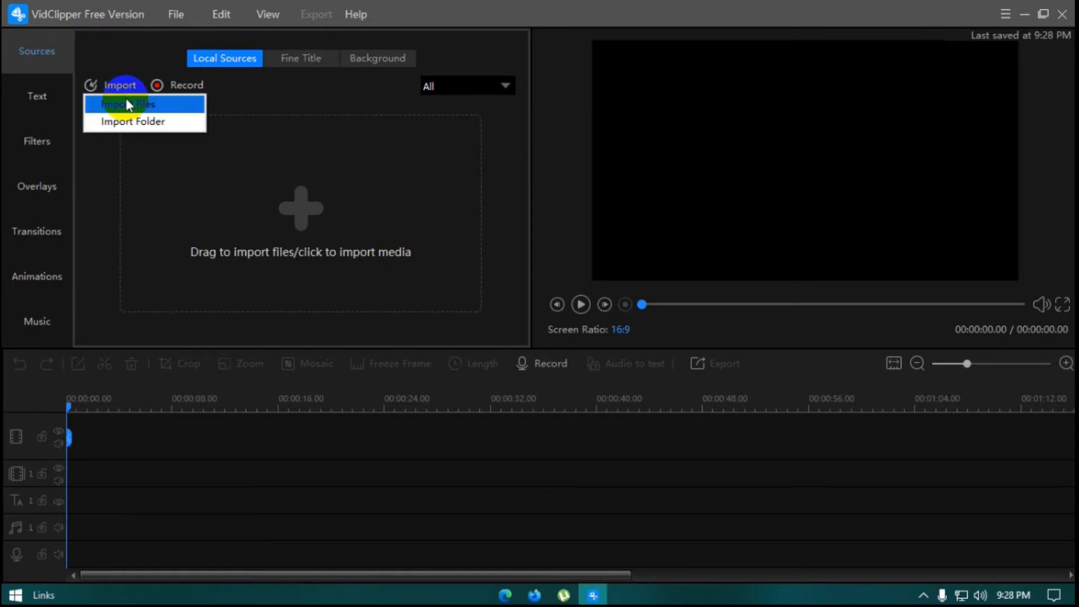
click(127, 105)
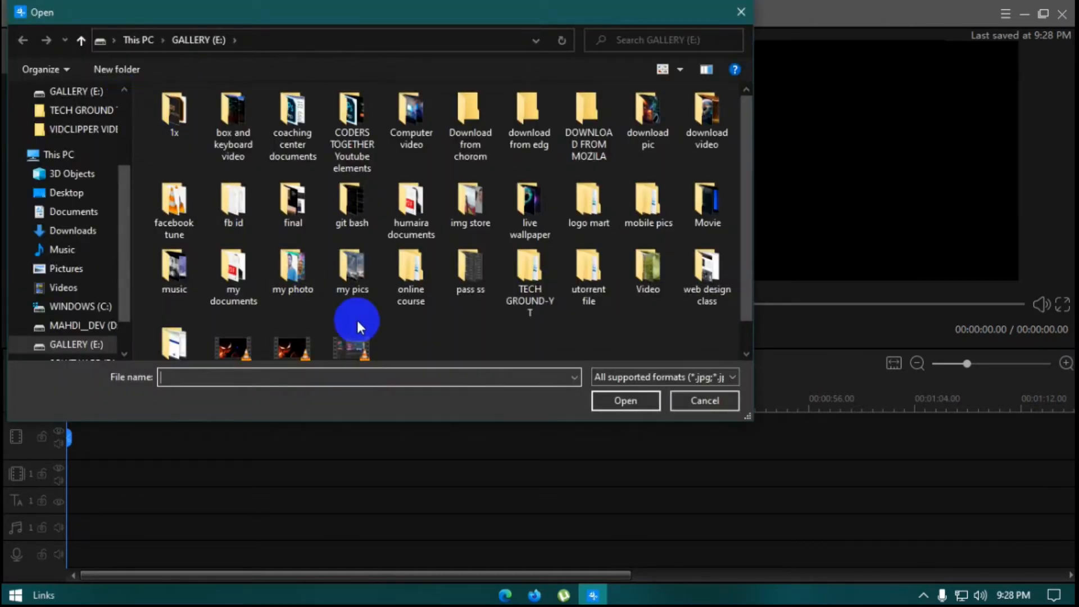
scroll(420, 329, down, 1)
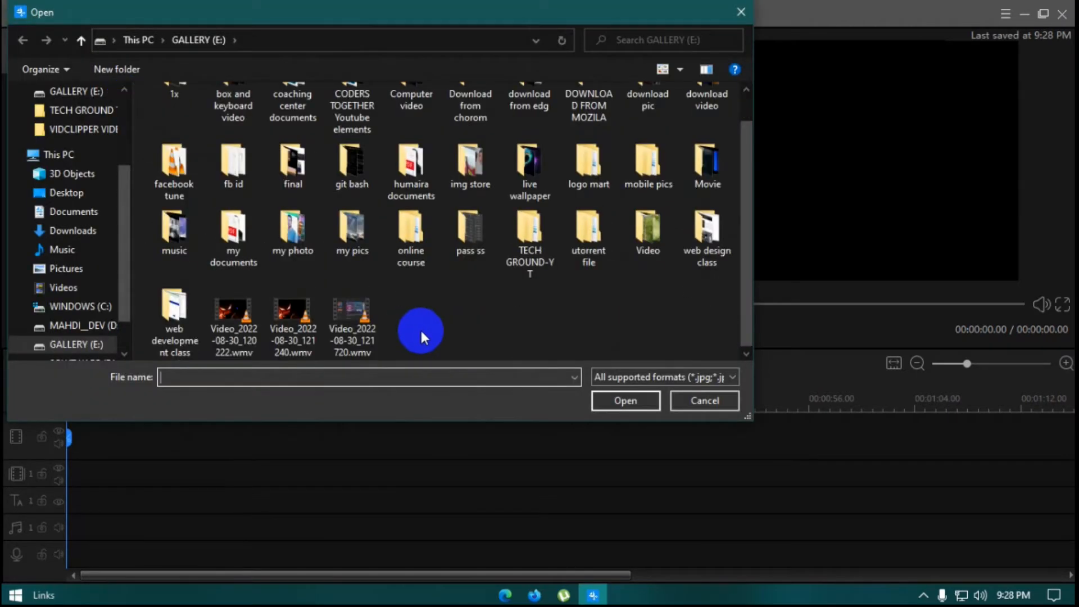
click(350, 313)
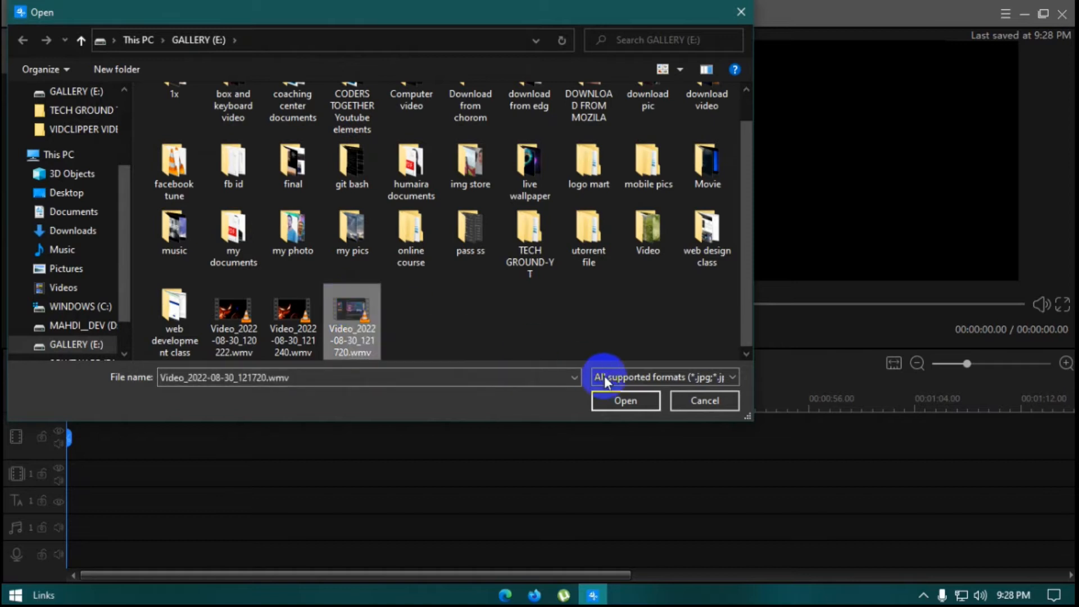
click(626, 401)
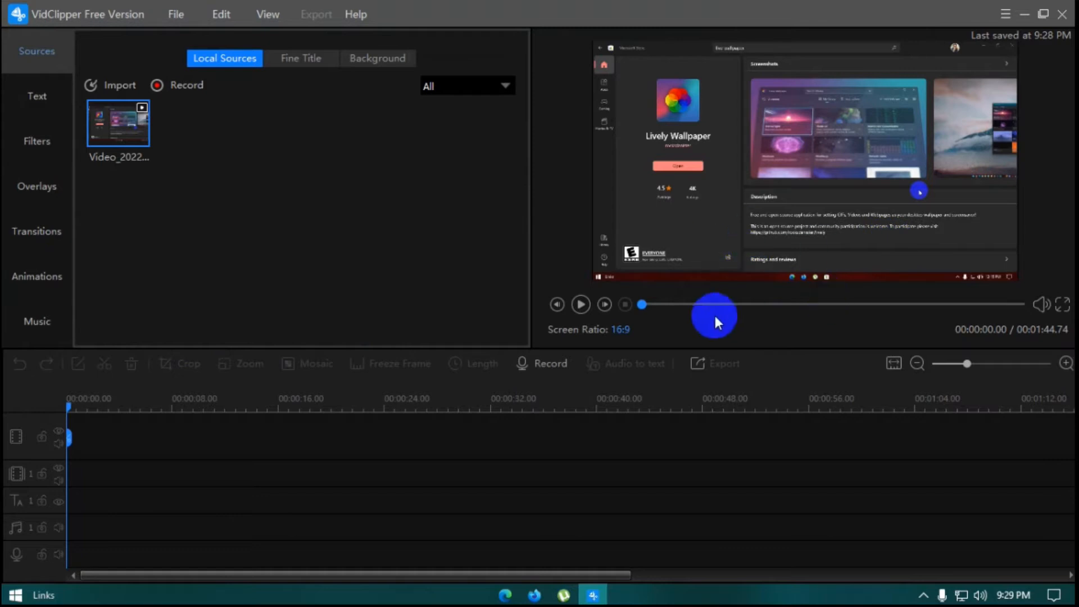
Add the imported video to the timeline and change the project parameters to 1364 x 768 30fps
mouse_move(118, 128)
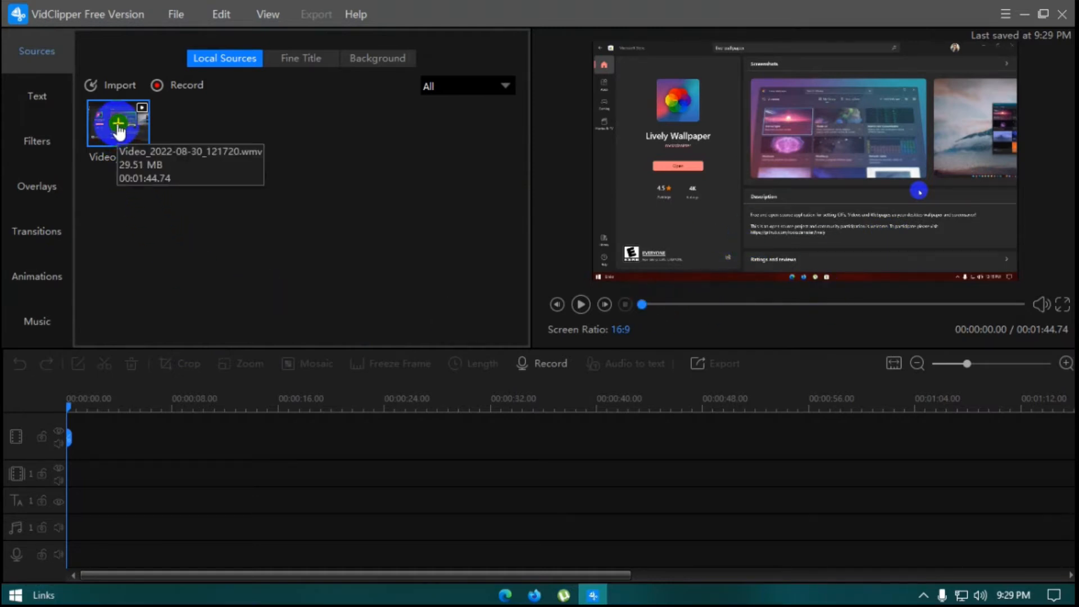
click(118, 125)
click(478, 372)
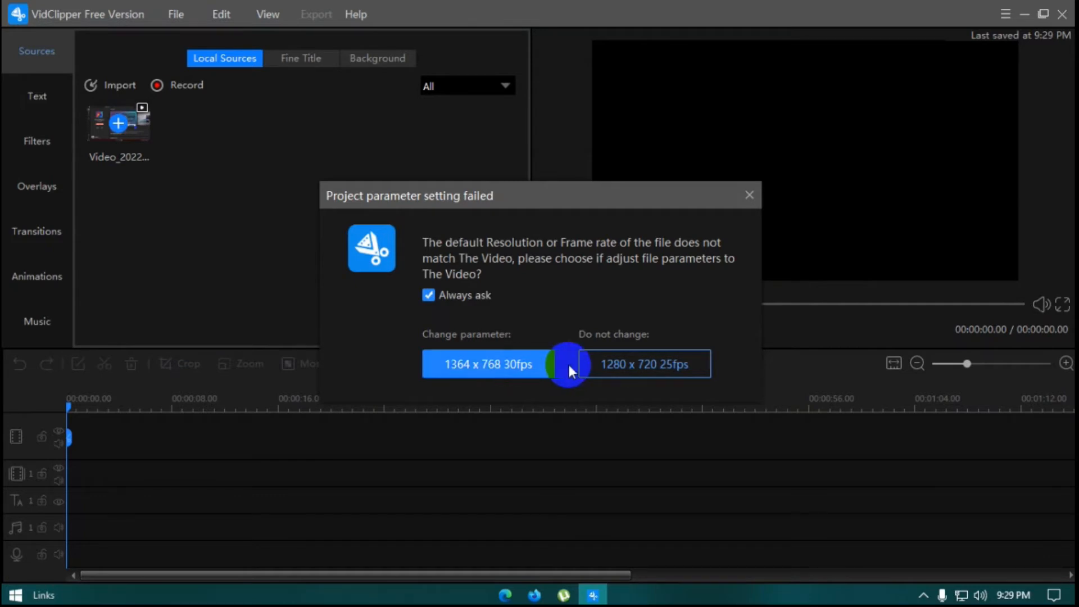
click(509, 369)
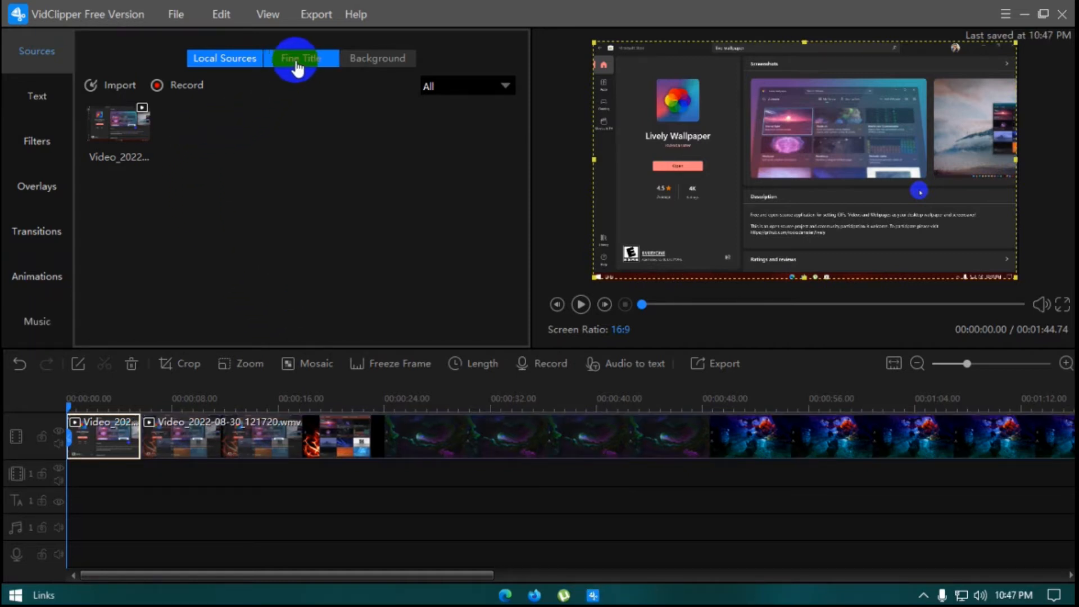
Insert the golden countdown fine title at the start of the video track and preview it
click(296, 68)
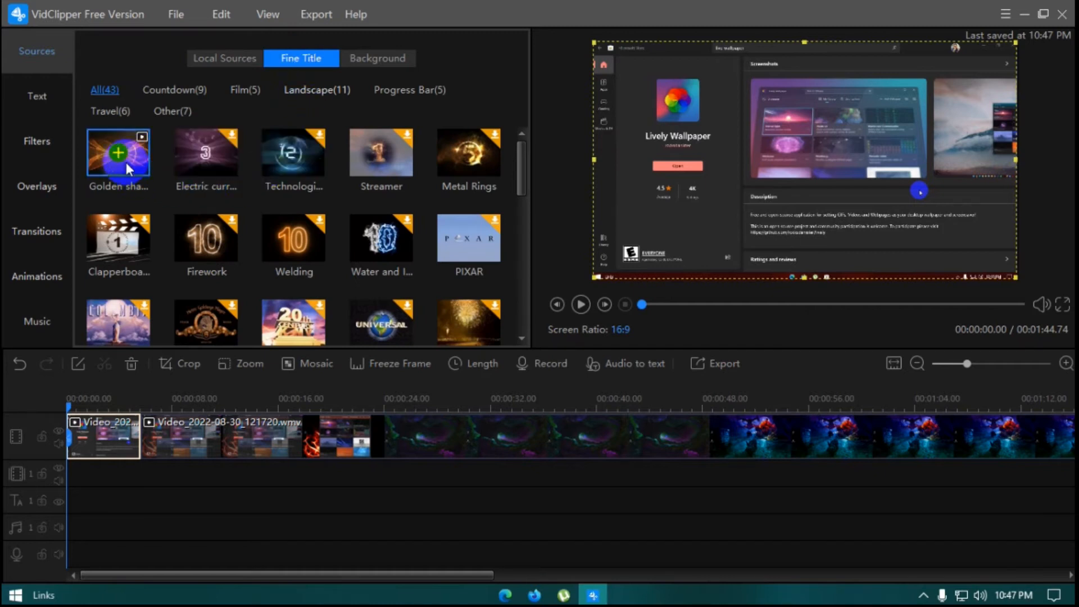
click(215, 157)
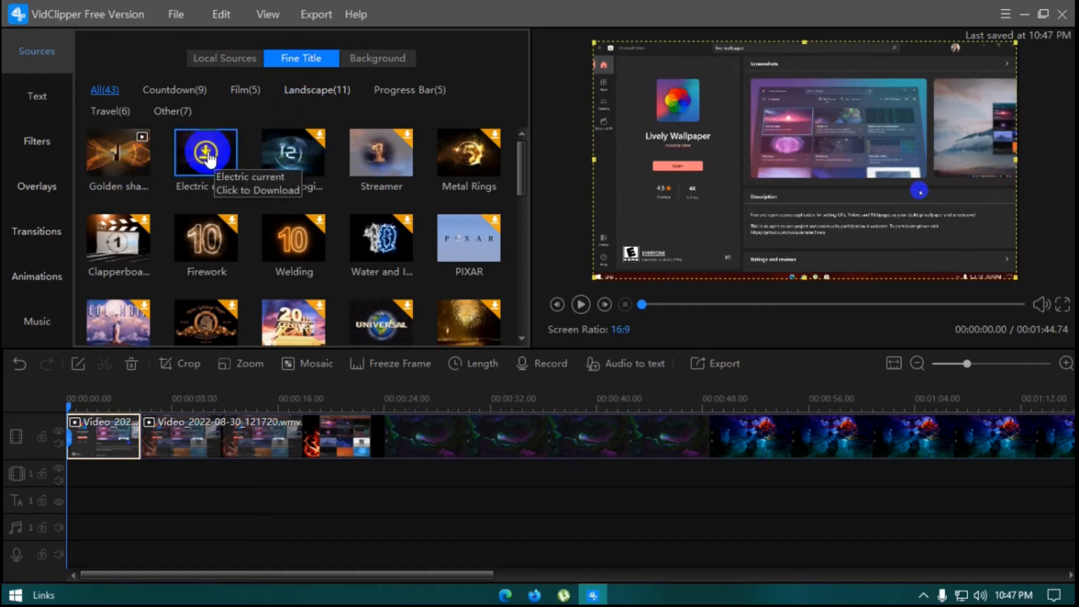
click(120, 154)
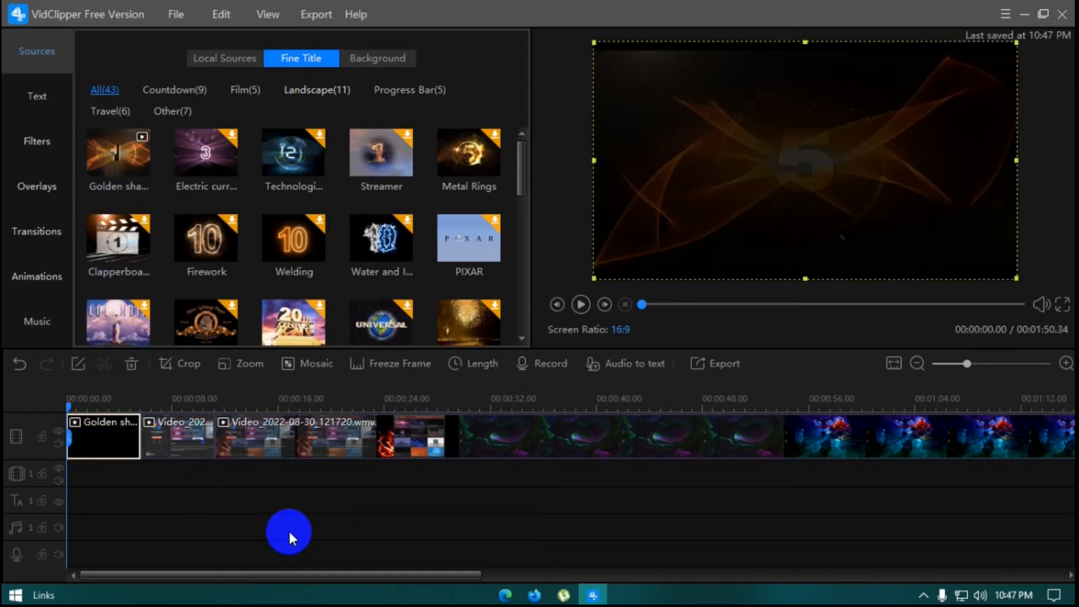
key(space)
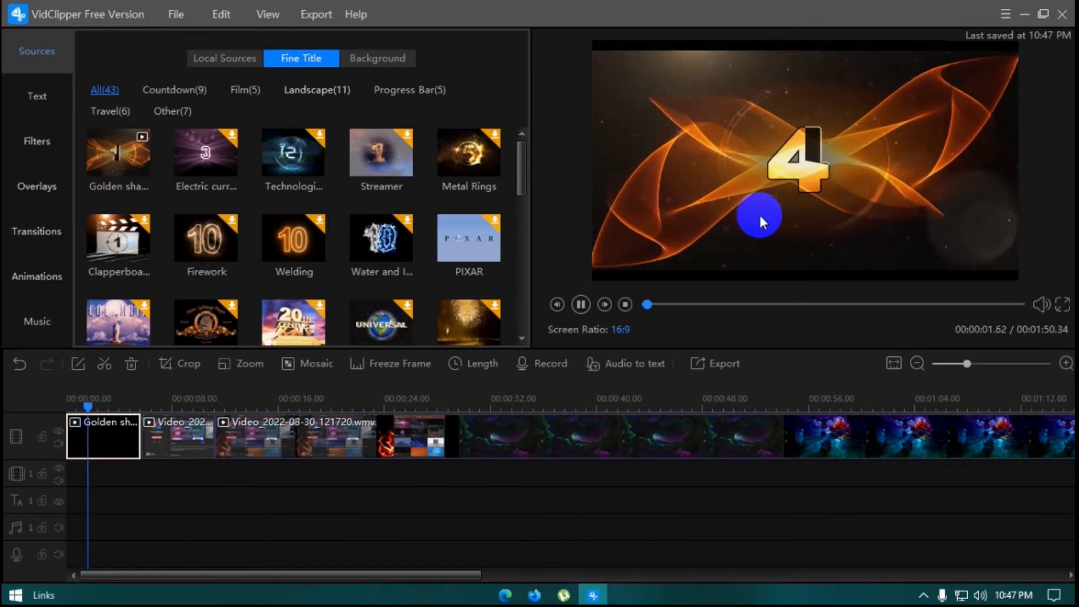
key(space)
Look through the remaining fine title templates and the collection of background colours
scroll(359, 223, down, 1)
scroll(359, 223, down, 4)
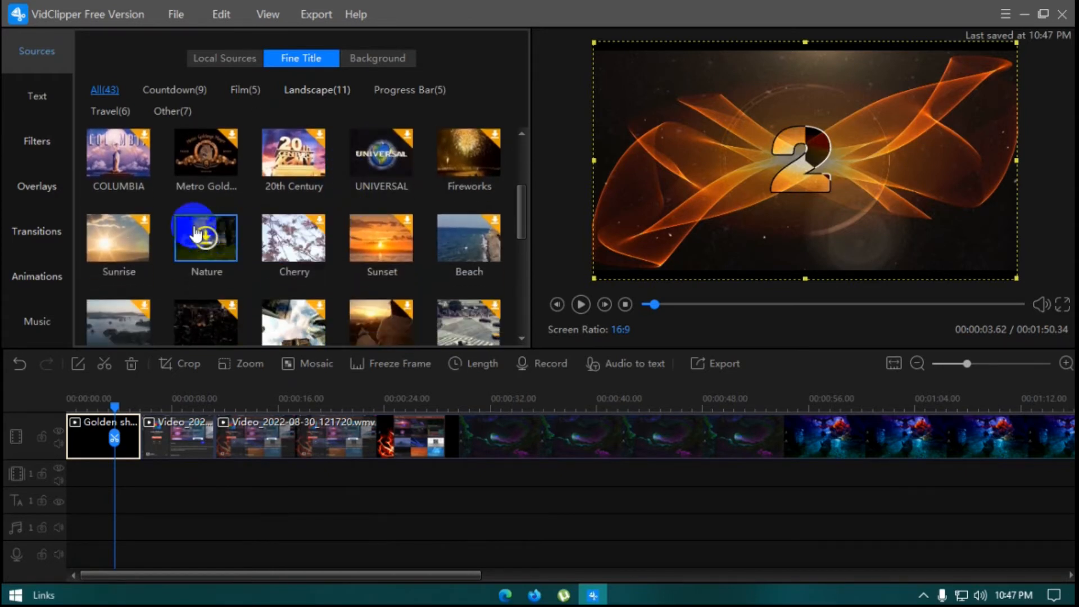
scroll(350, 197, down, 4)
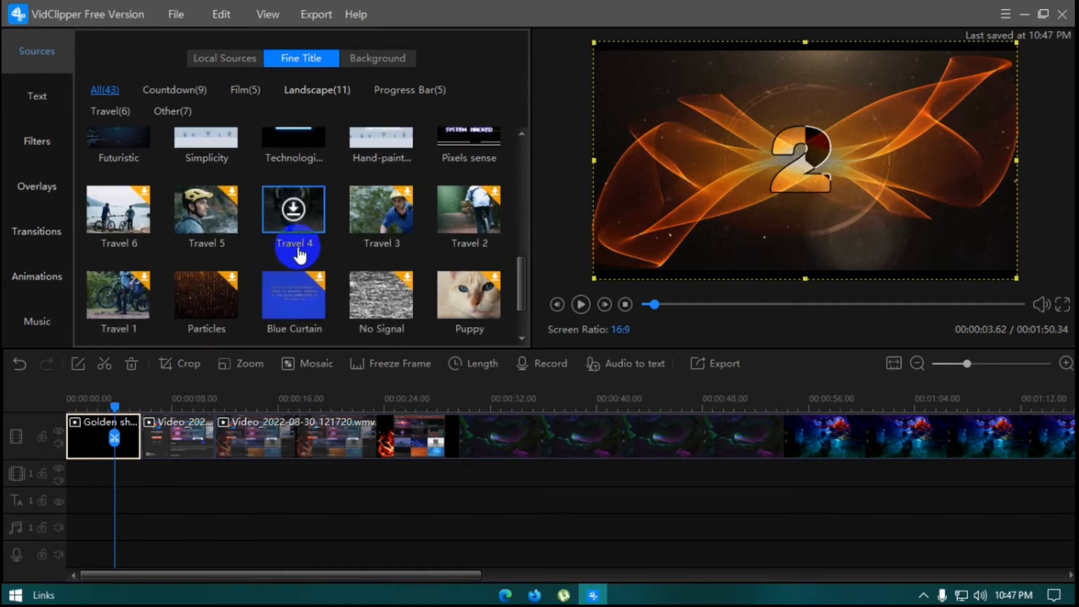
scroll(348, 270, down, 2)
drag(524, 306, 522, 138)
click(373, 59)
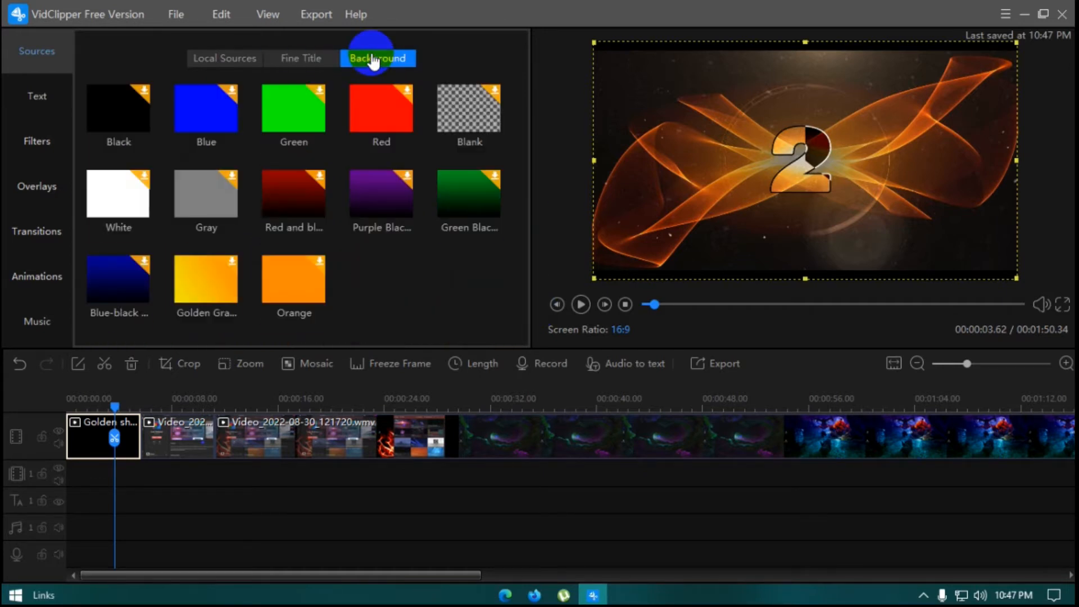
click(370, 172)
drag(619, 210, 721, 208)
drag(778, 181, 685, 179)
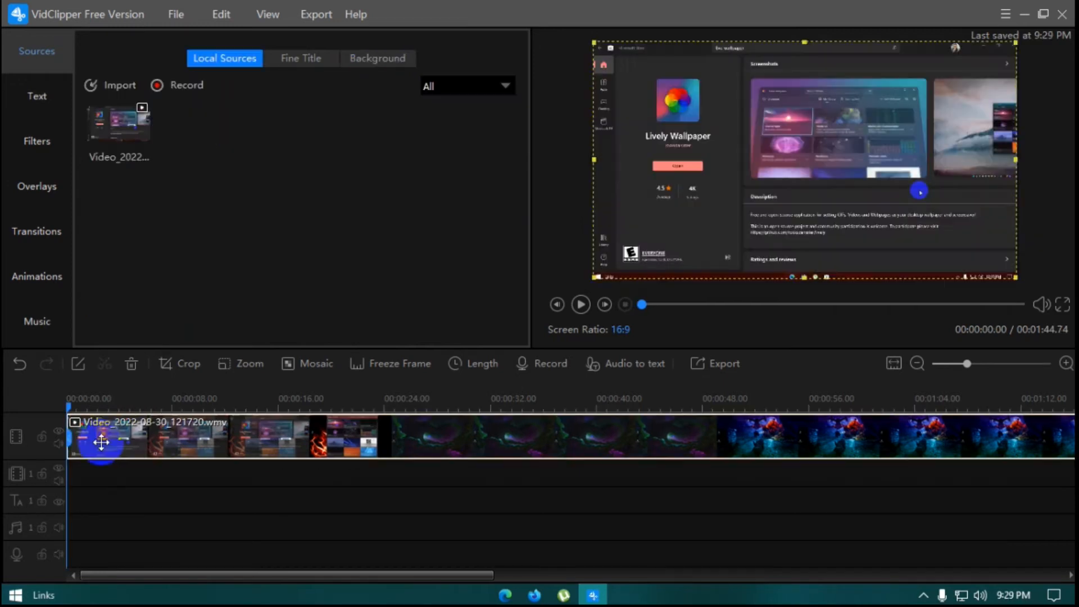
Split the video clip at 00:00:05.71 and select each of the two resulting segments in turn
drag(91, 434, 142, 410)
click(147, 436)
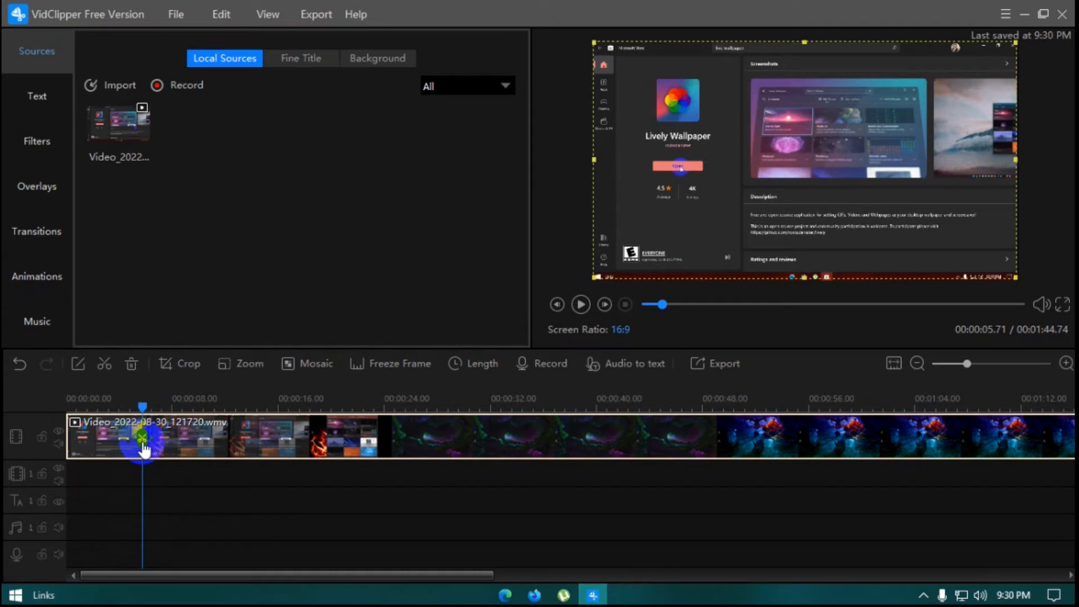
click(142, 439)
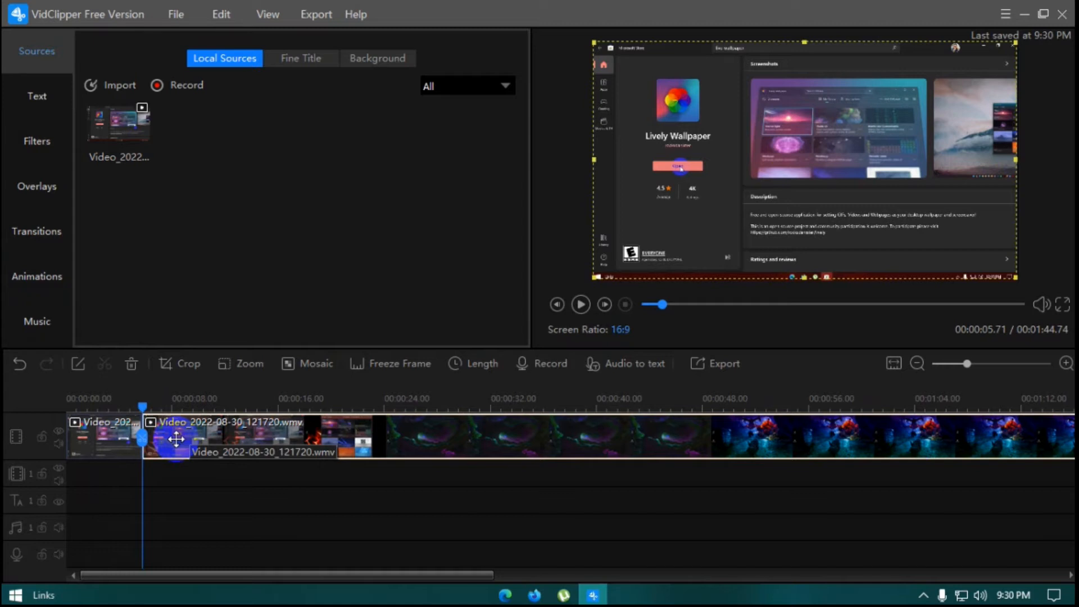
click(106, 442)
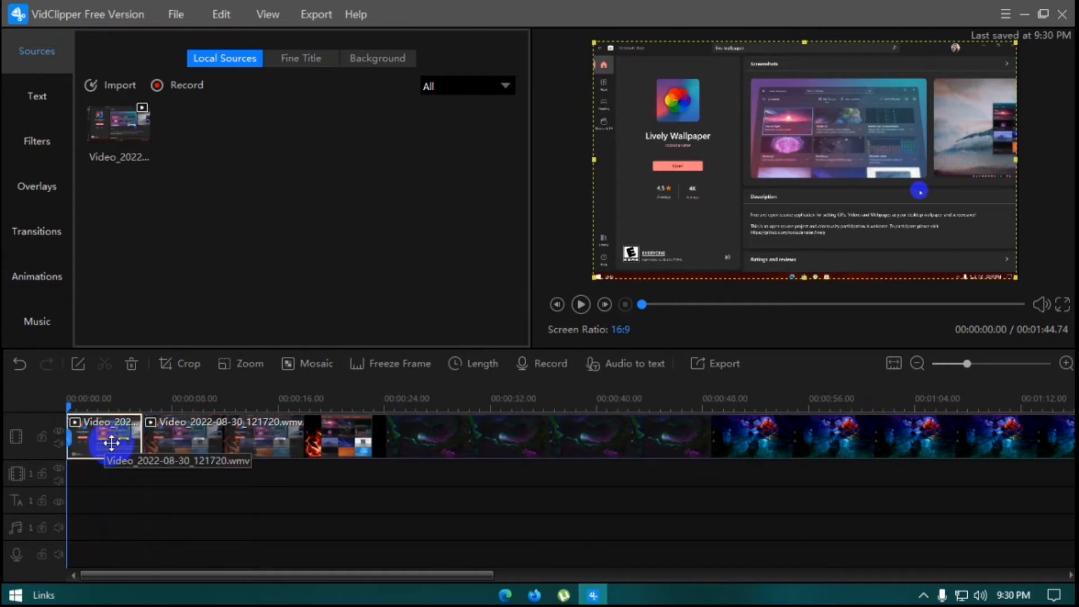
click(213, 438)
click(94, 439)
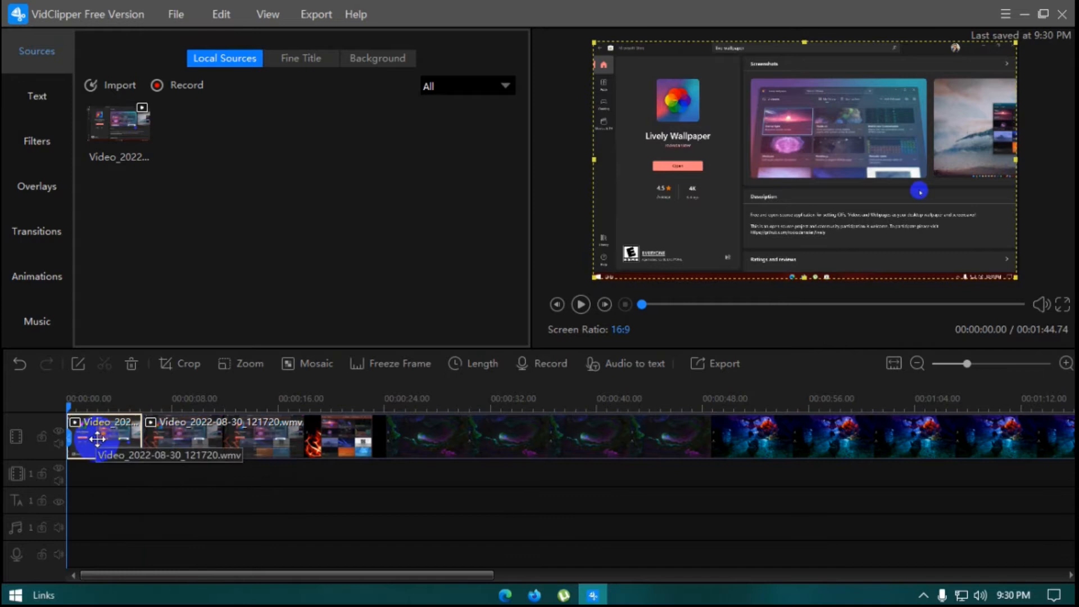
click(194, 440)
click(105, 444)
click(215, 439)
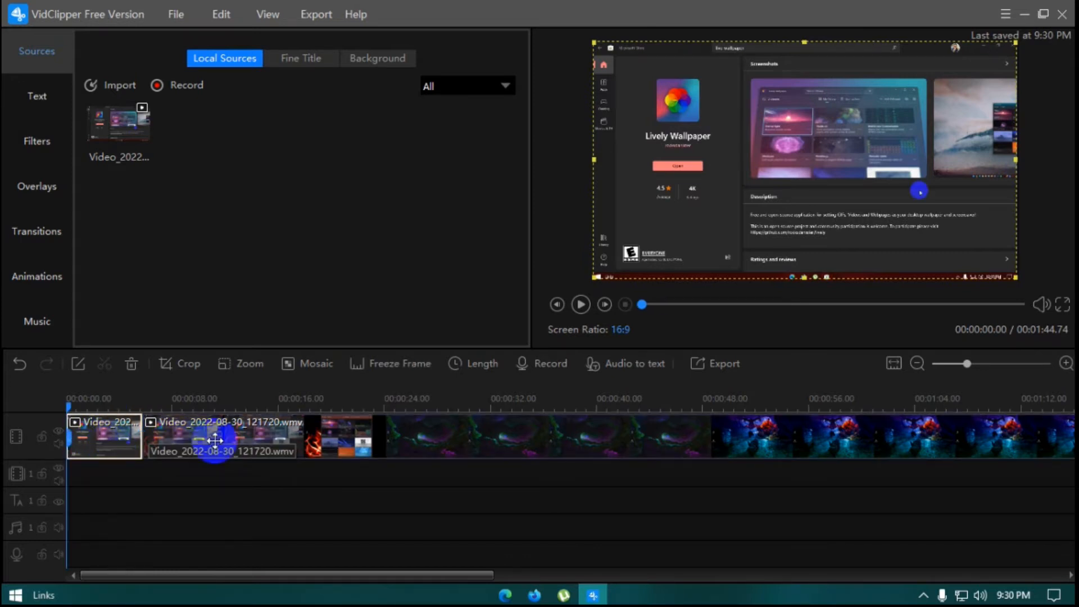
Try deleting the short first segment from the video track and undo the deletion
click(122, 441)
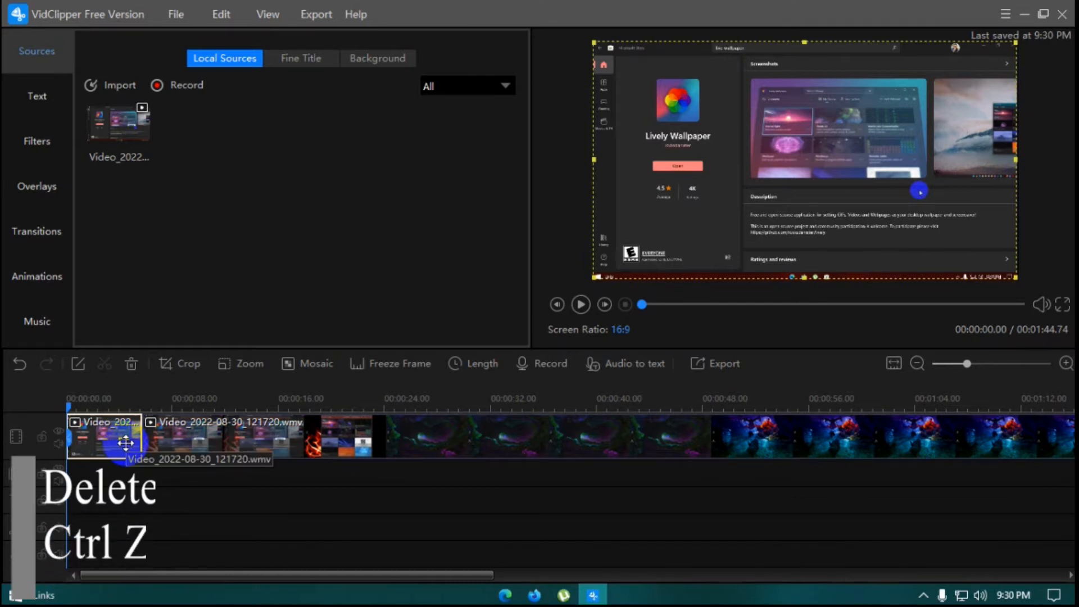
key(Delete)
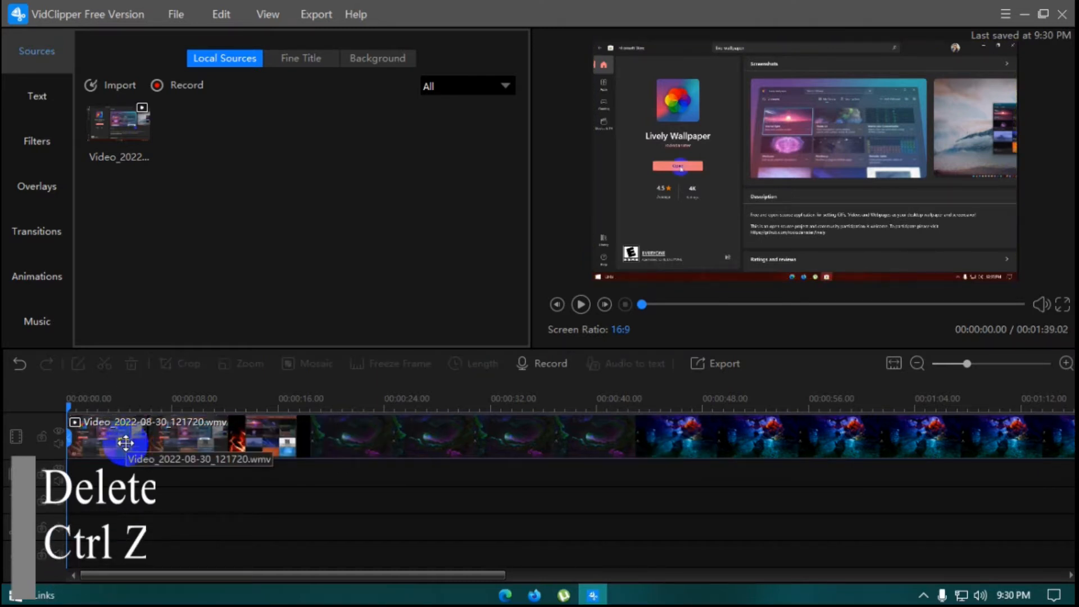
key(ctrl+z)
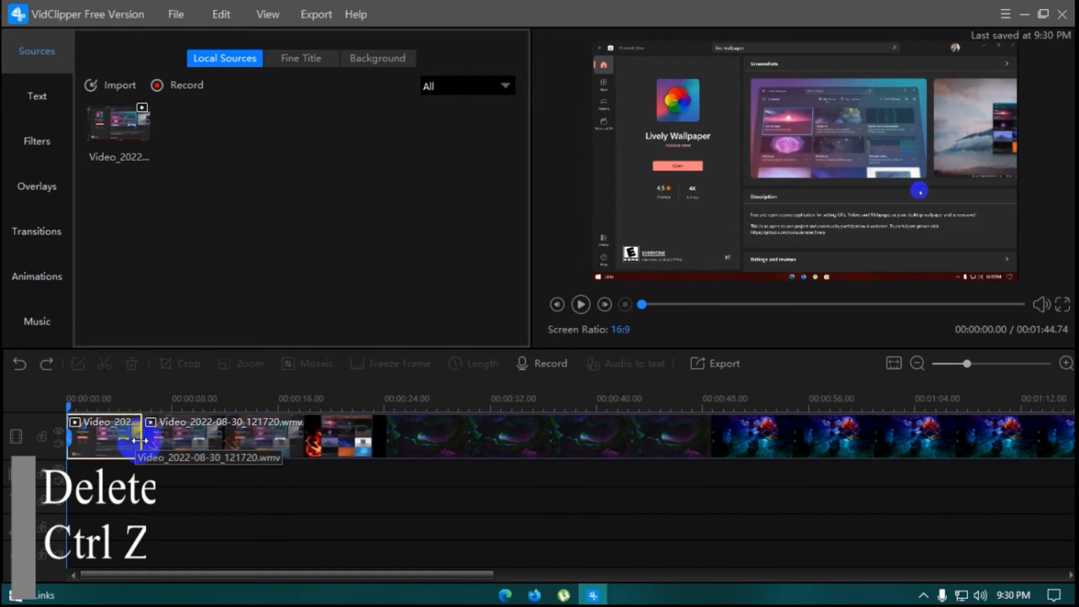
Trim about 5.5 seconds off the start of the second video segment and select the first segment
click(143, 439)
drag(142, 440, 216, 435)
click(139, 444)
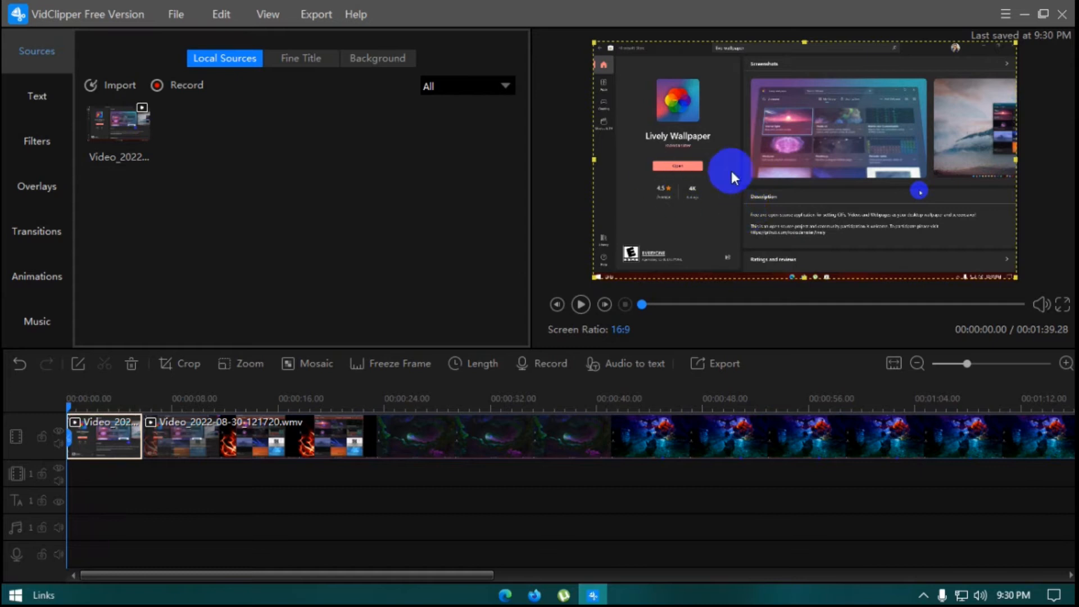
Open the first segment's video settings and try the speed and reverse options, keeping the speed at 1.0x
double_click(113, 438)
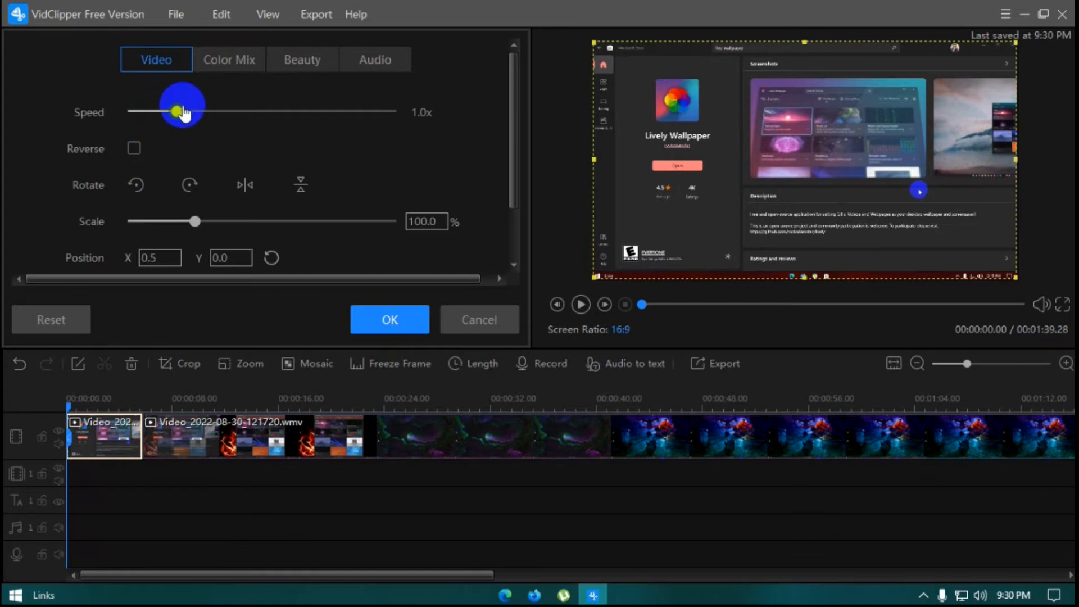
mouse_move(178, 111)
mouse_down()
mouse_move(214, 113)
mouse_move(169, 113)
mouse_move(178, 116)
mouse_up()
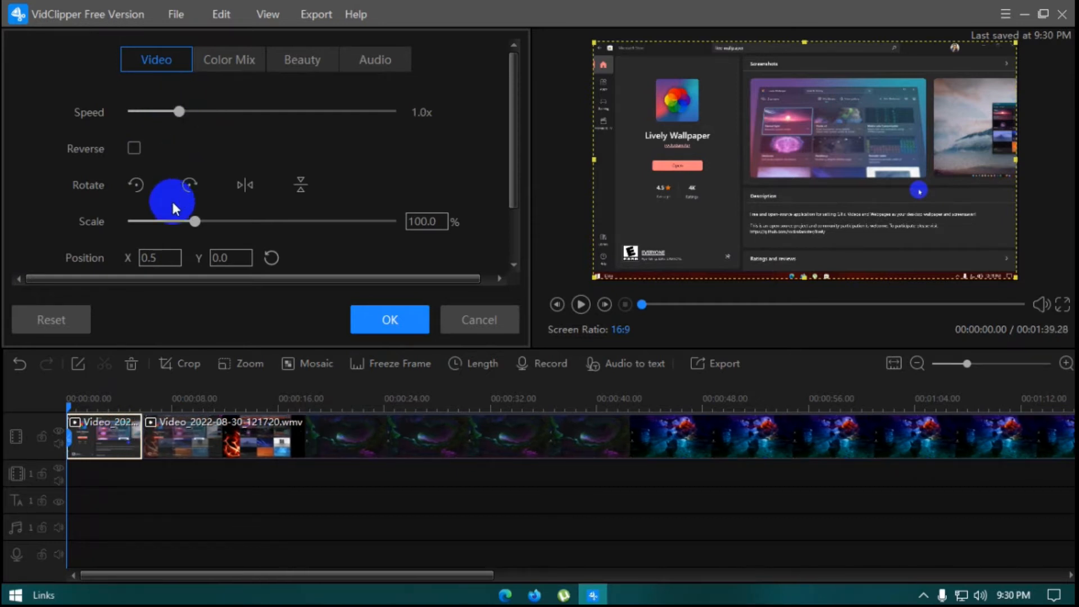
click(134, 149)
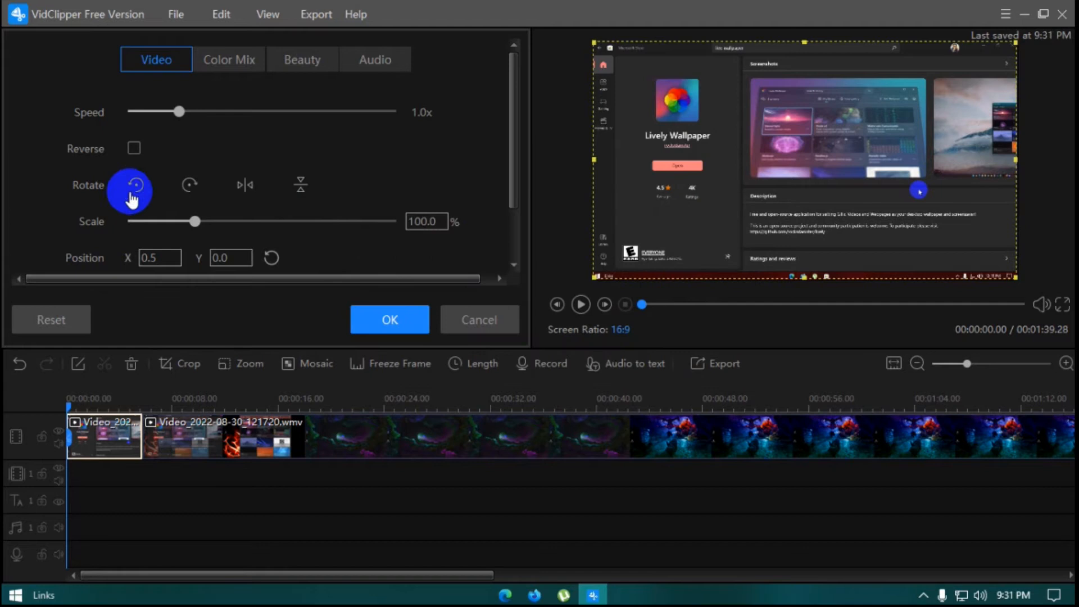
Rotate the first segment left in 90° increments through a full turn
click(138, 187)
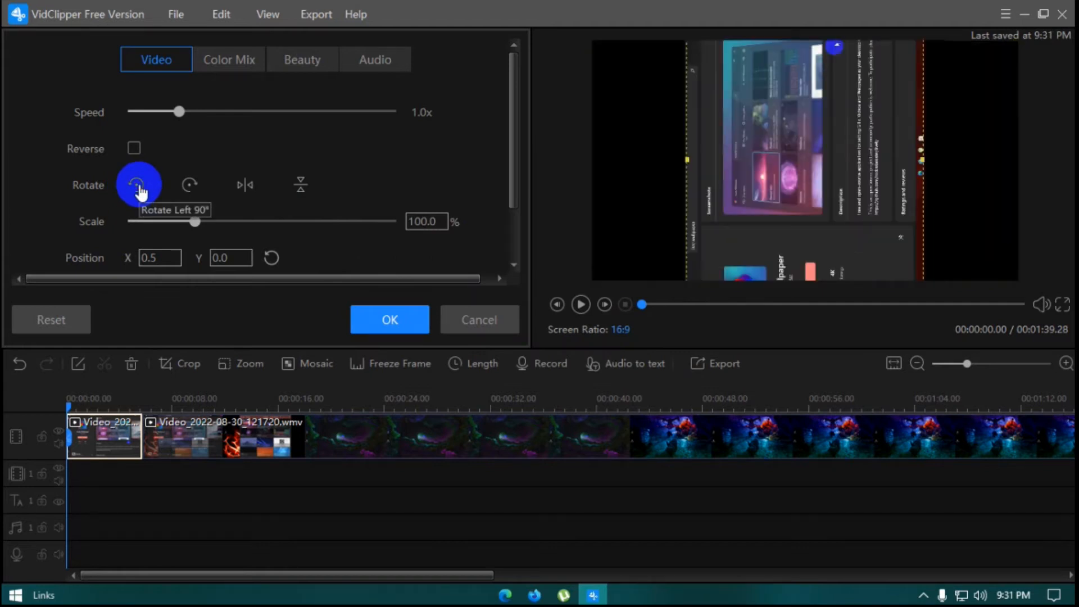
click(139, 187)
click(138, 187)
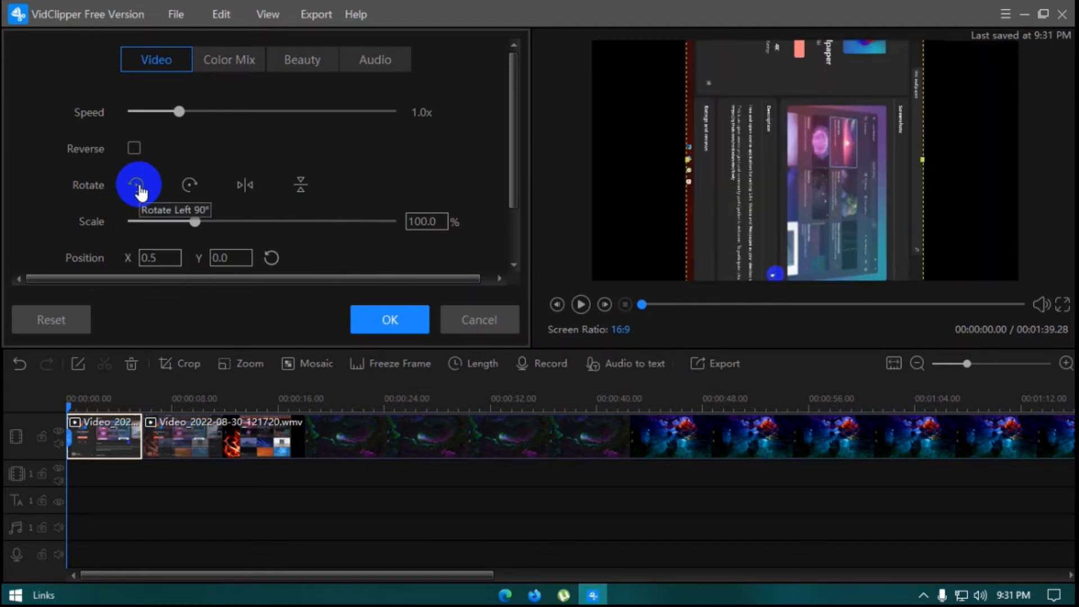
click(138, 187)
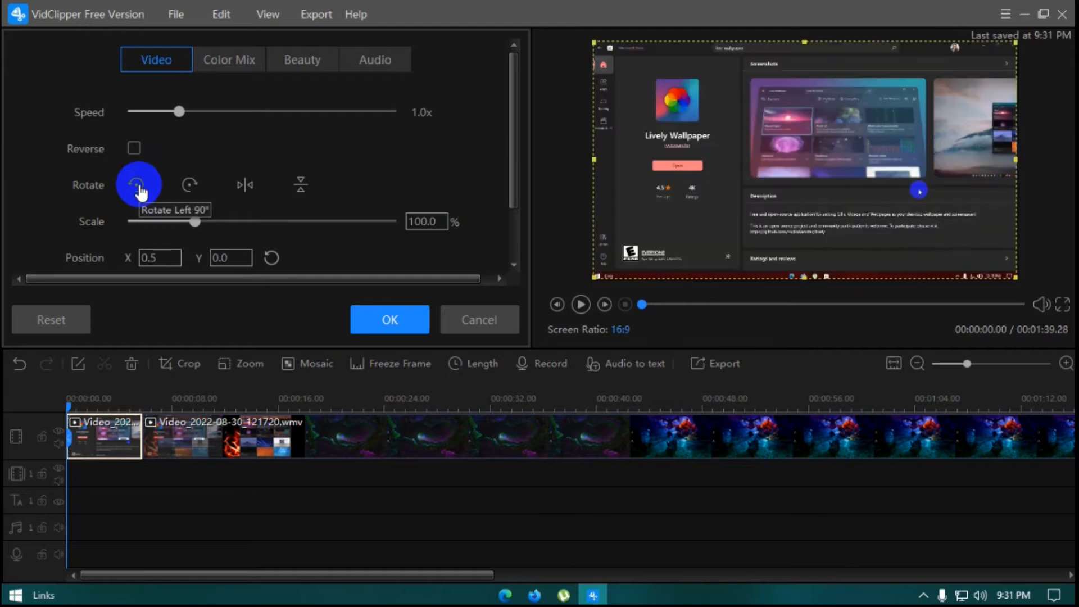
Try the Blur background color for the segment and switch back to Pure
scroll(34, 242, down, 2)
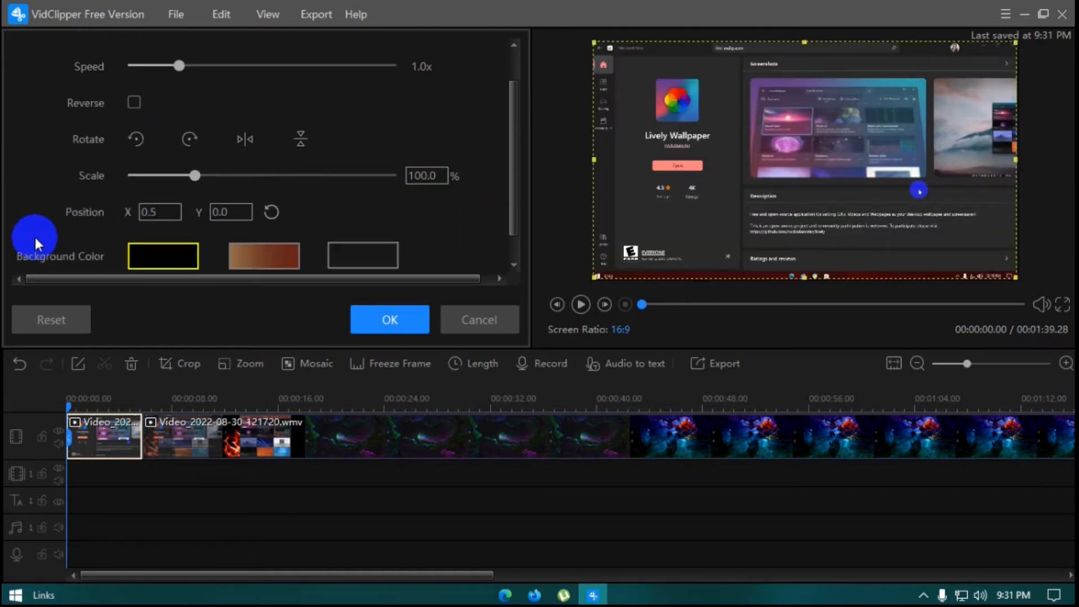
click(252, 232)
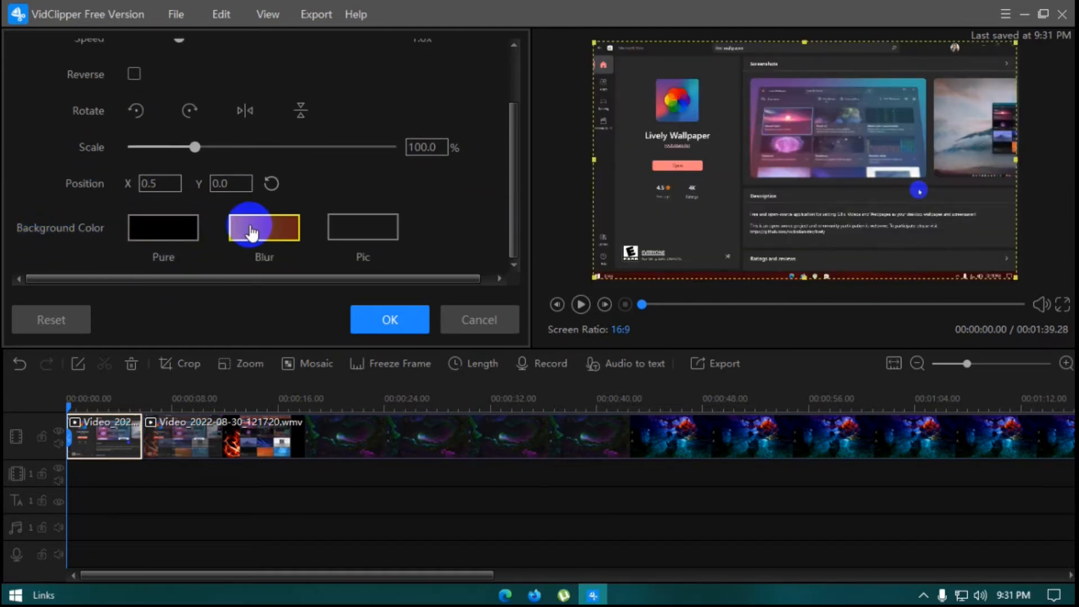
click(152, 229)
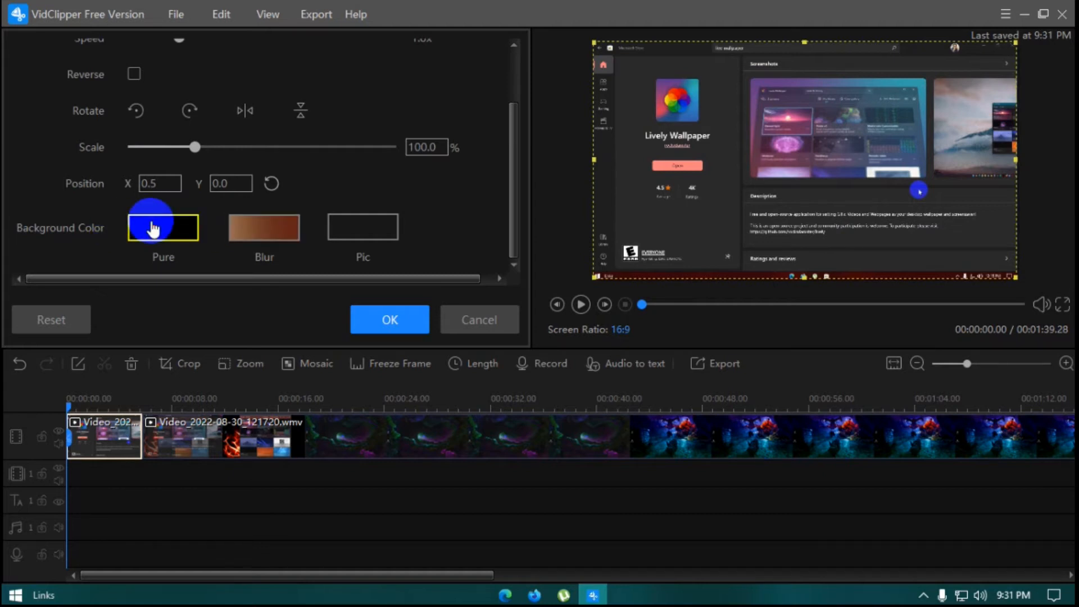
click(162, 180)
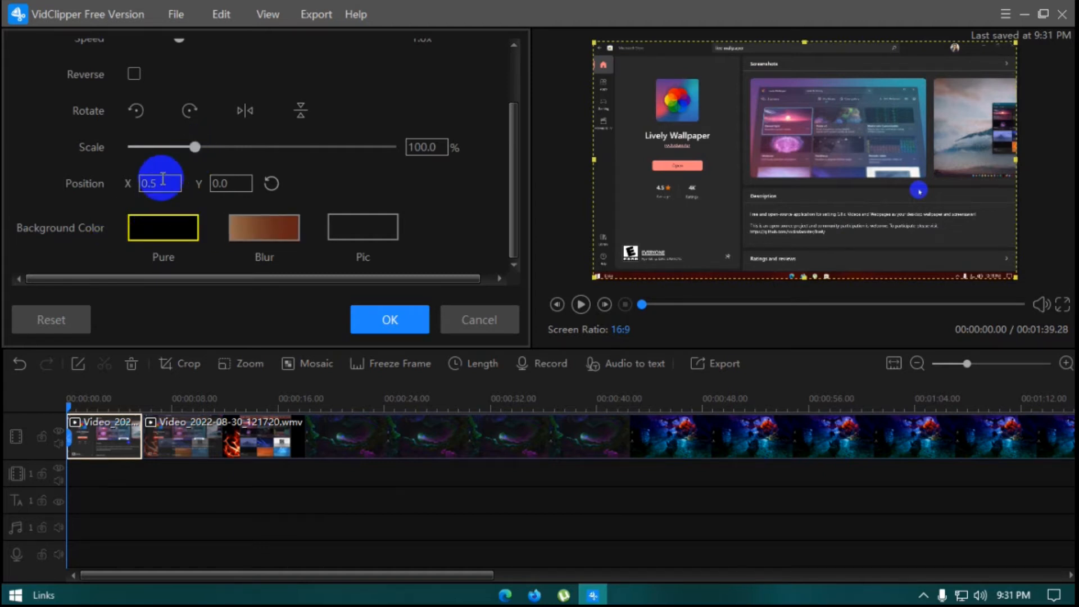
click(256, 229)
click(195, 148)
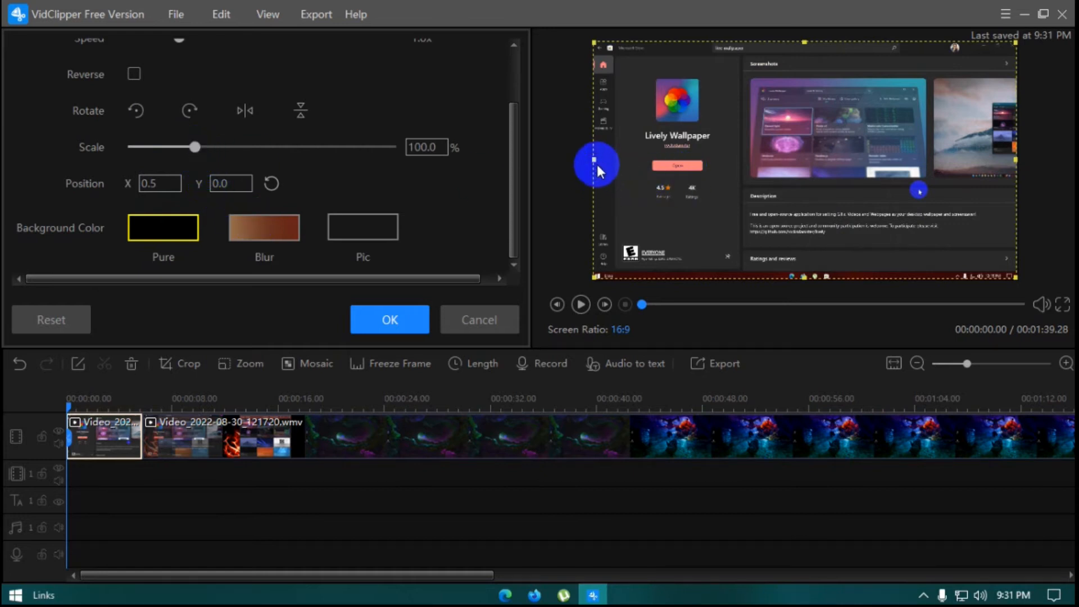
Try scaling the segment to about 105.8% in the preview and 102.4%, and reset the scale to 100%
drag(594, 159, 569, 158)
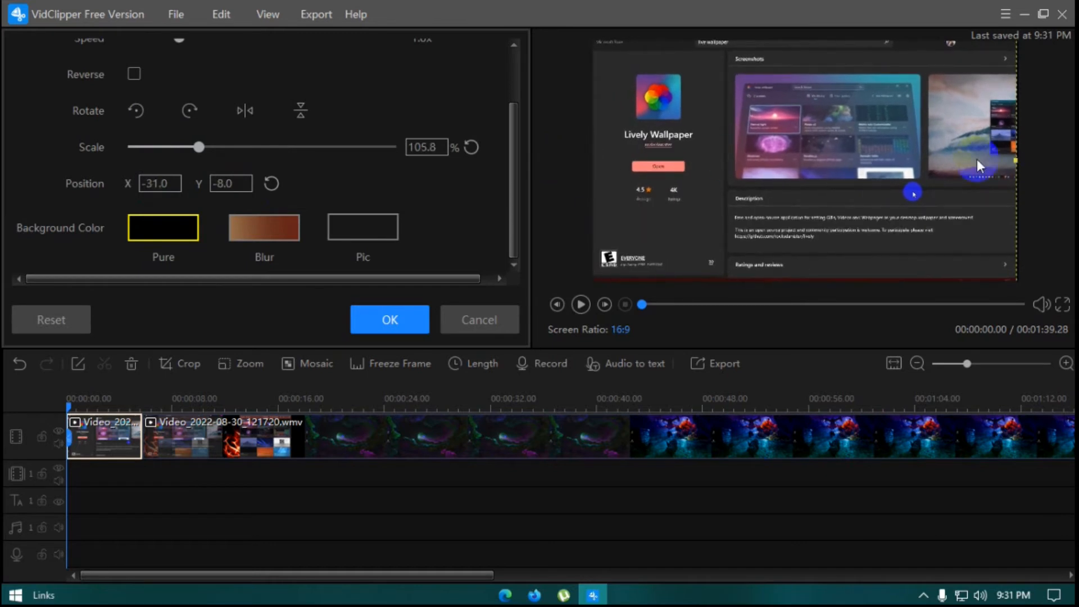
click(1016, 162)
drag(1016, 160, 1019, 161)
mouse_move(197, 152)
mouse_down()
mouse_move(228, 149)
mouse_move(182, 159)
mouse_move(196, 160)
mouse_up()
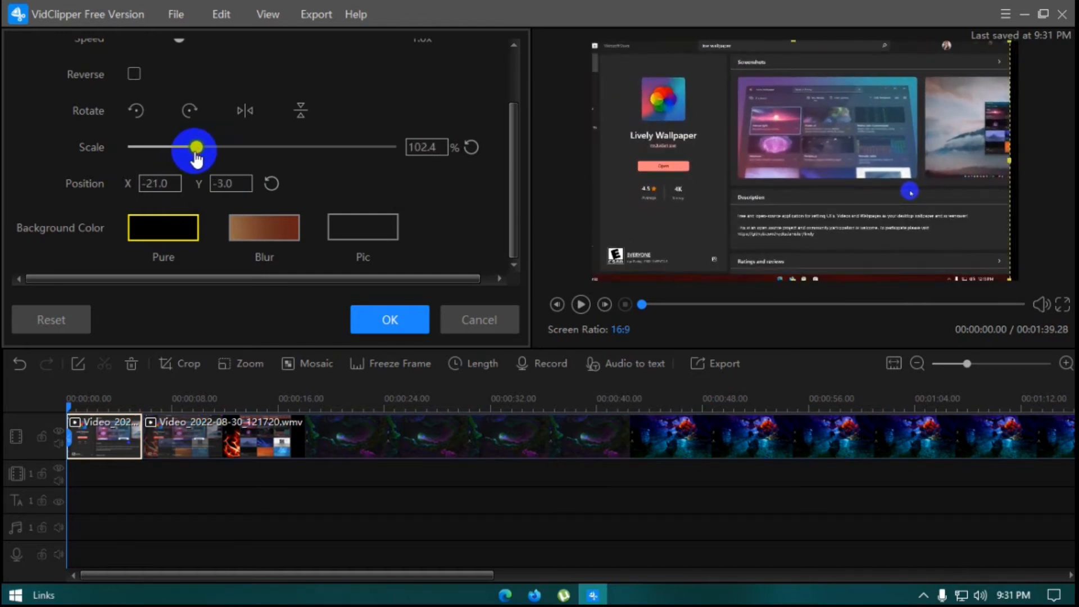
click(472, 148)
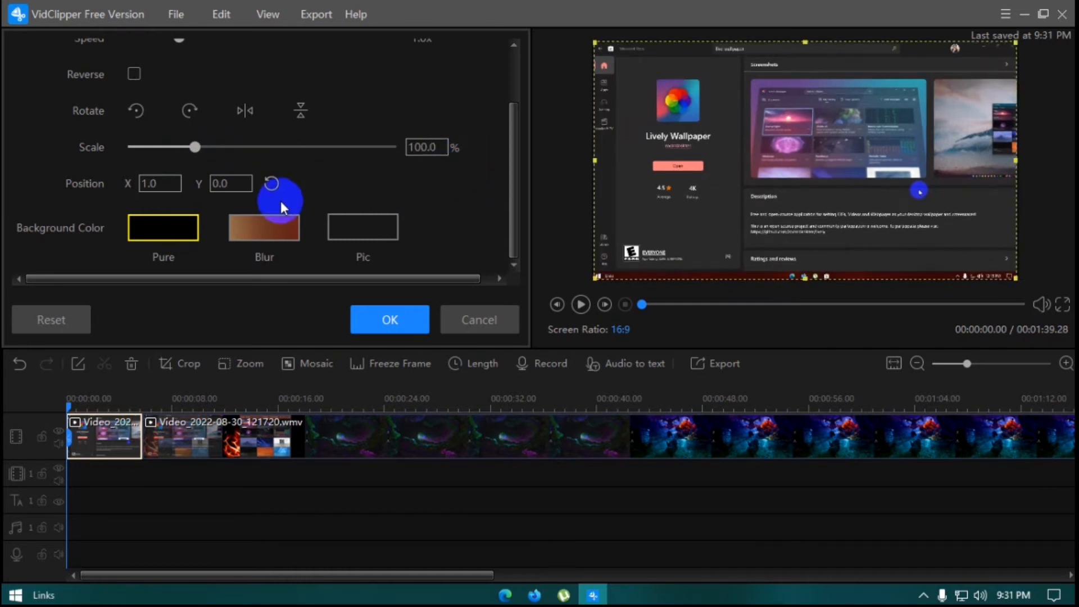
Shift the segment's frame to about X 104, Y 3 and put the Blur background behind it, leaving out a picture background
scroll(318, 184, up, 3)
scroll(320, 183, down, 3)
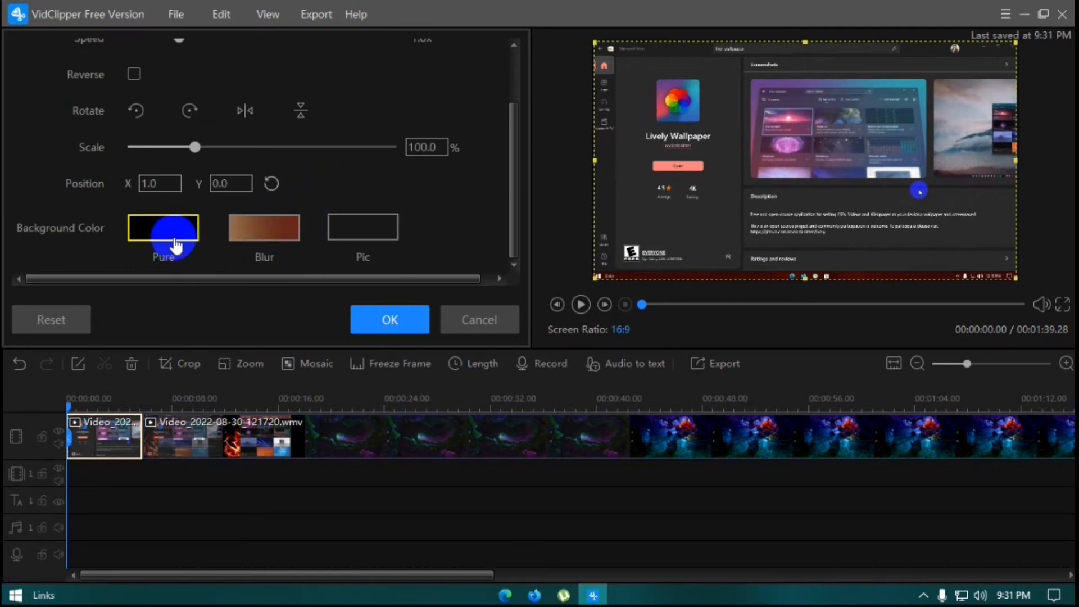
drag(608, 181, 705, 185)
click(263, 233)
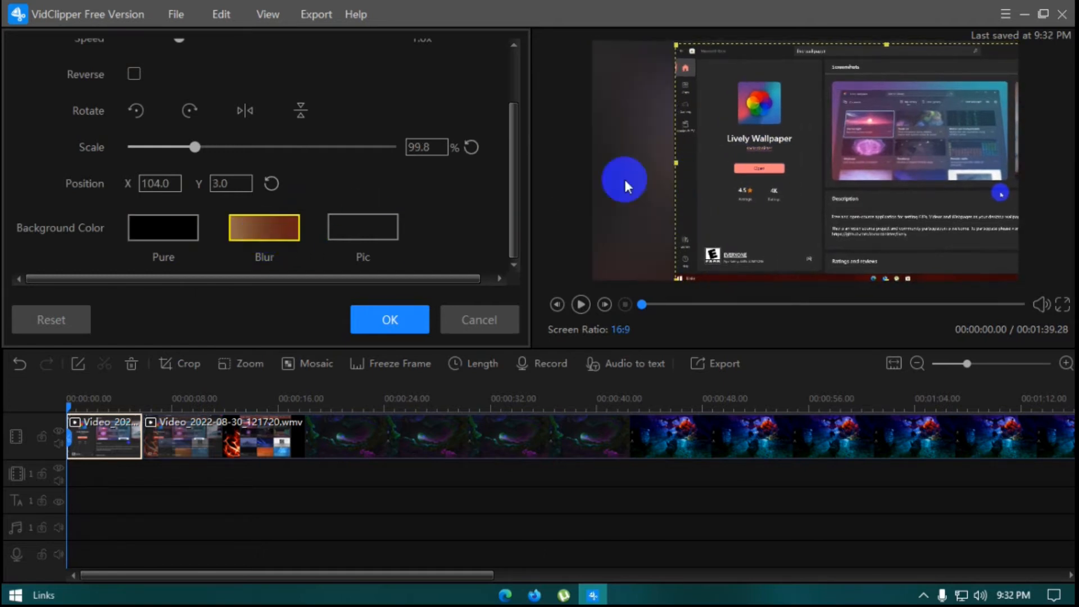
click(349, 234)
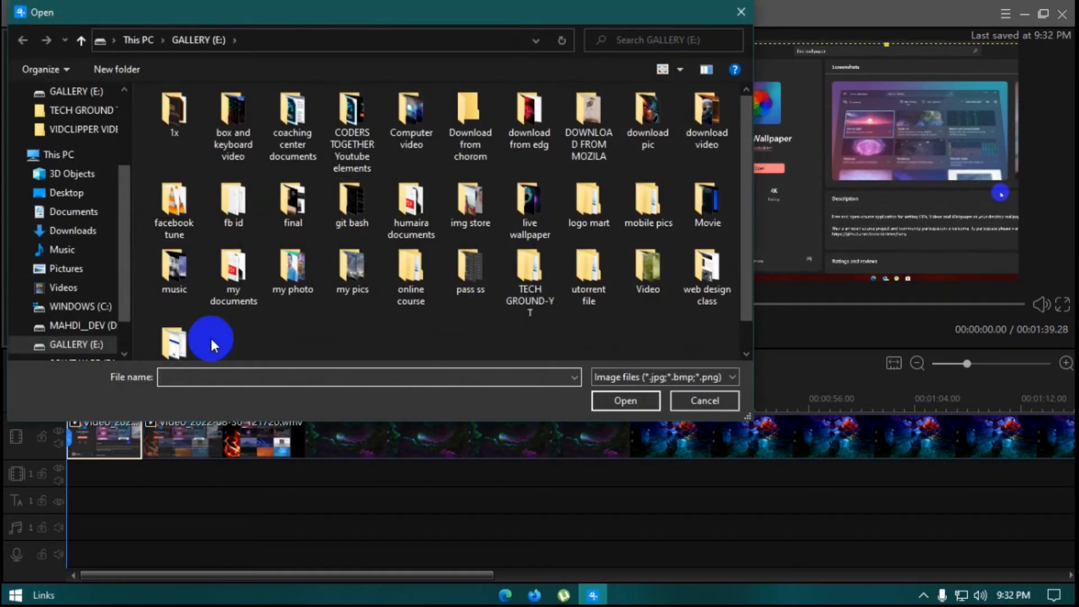
click(703, 400)
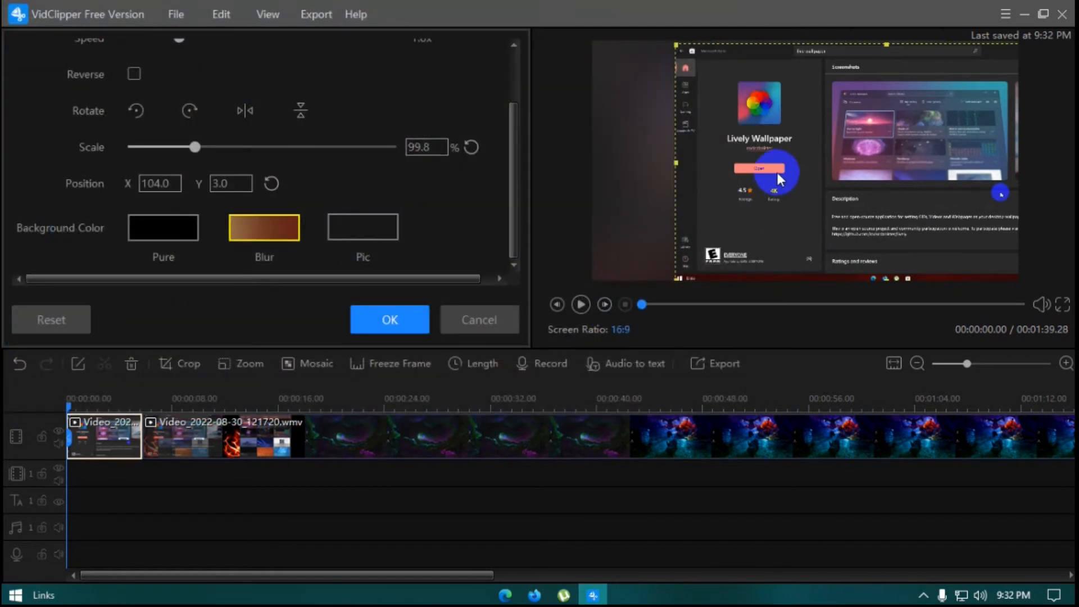
Undo the second segment's trim and reset the first segment's scale to 100%
key(ctrl+z)
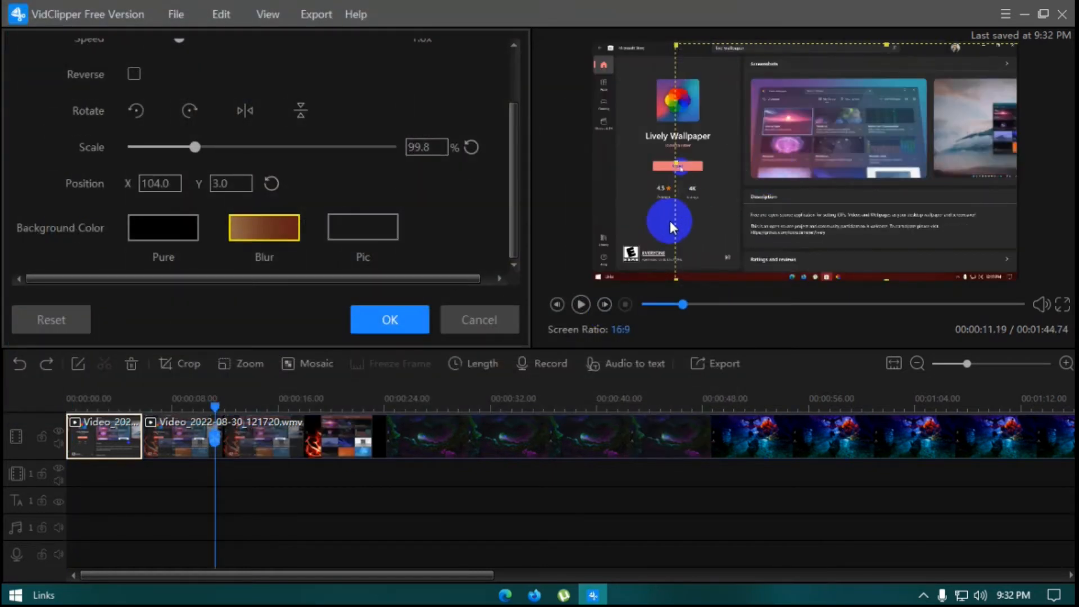
click(472, 150)
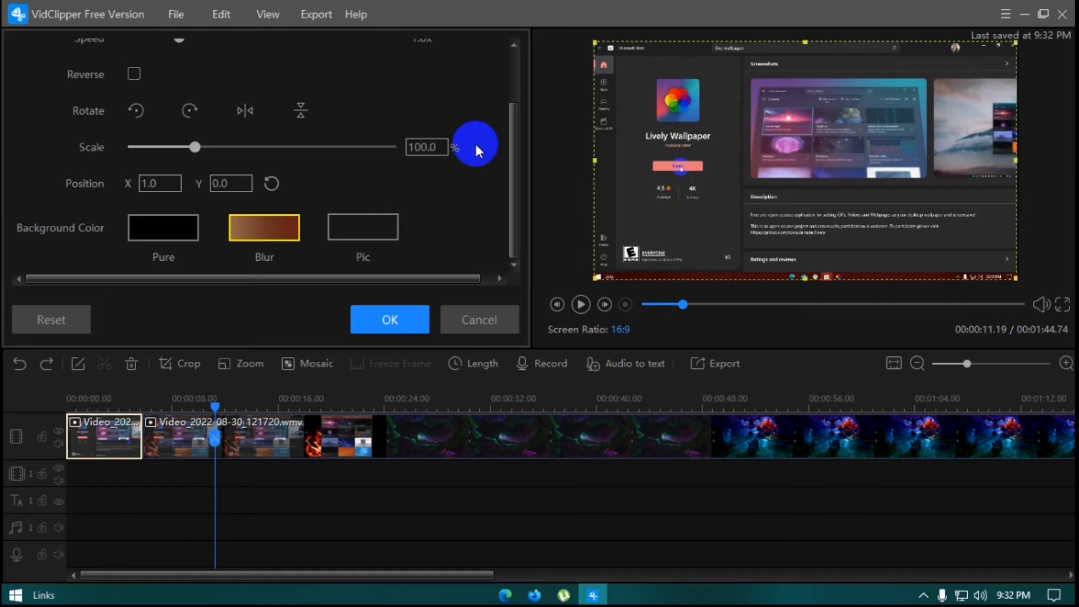
In the first segment's Color Mix settings, set contrast to -1, saturation to 26 and brightness to about -17
scroll(382, 191, up, 1)
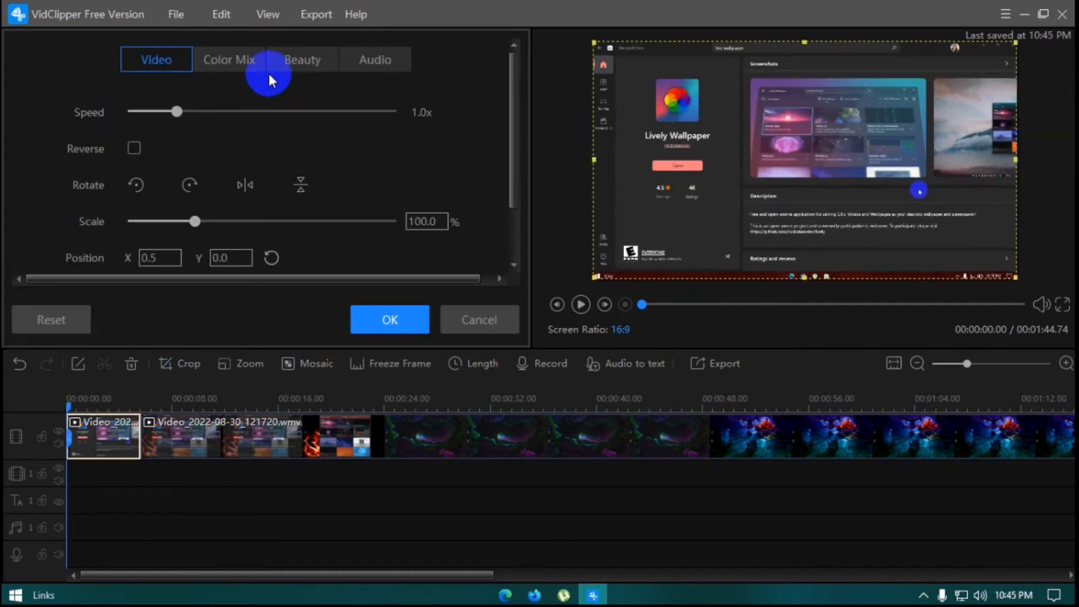
click(251, 69)
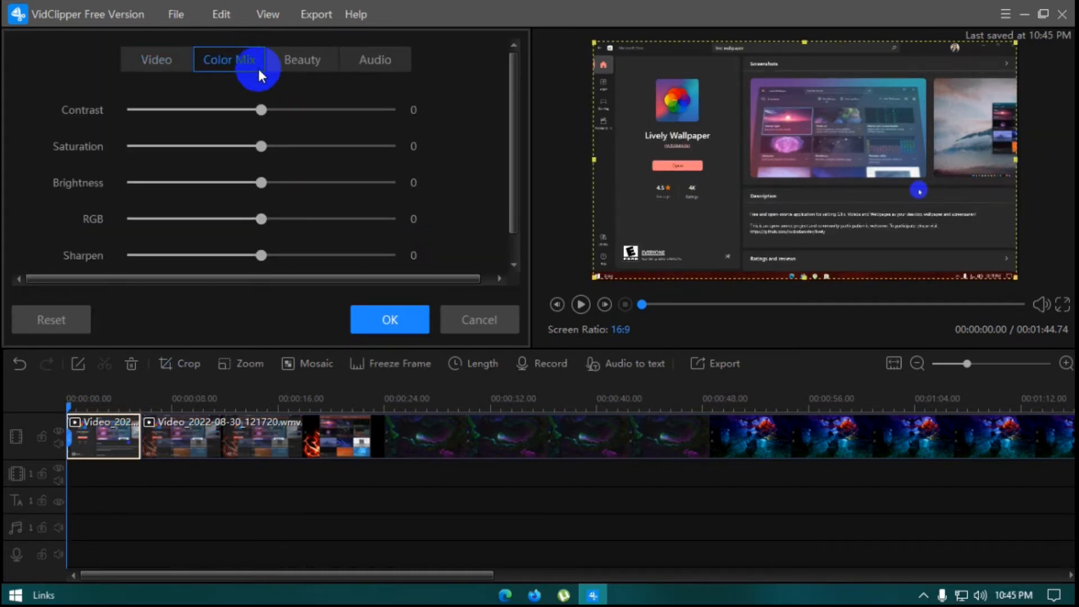
mouse_move(254, 120)
mouse_down()
mouse_move(298, 117)
mouse_move(260, 112)
mouse_up()
drag(260, 147, 235, 183)
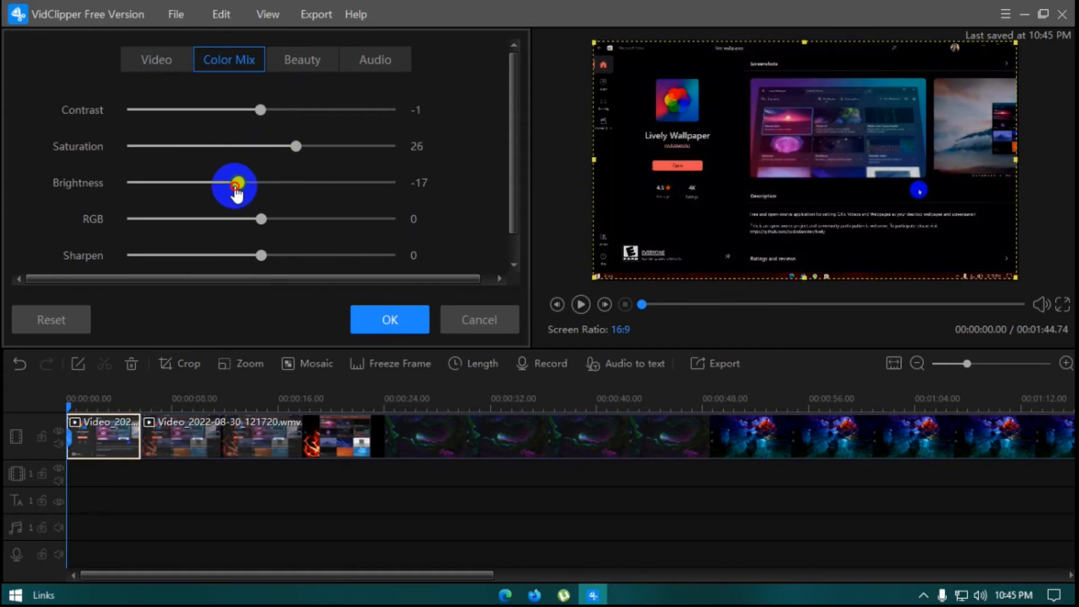
Set the segment's RGB to -34, brightness to -4, sharpen to 2 and dark corner to 46
mouse_move(260, 219)
mouse_down()
mouse_move(312, 220)
mouse_move(242, 221)
mouse_up()
drag(238, 183, 265, 224)
scroll(265, 247, down, 1)
drag(127, 260, 248, 272)
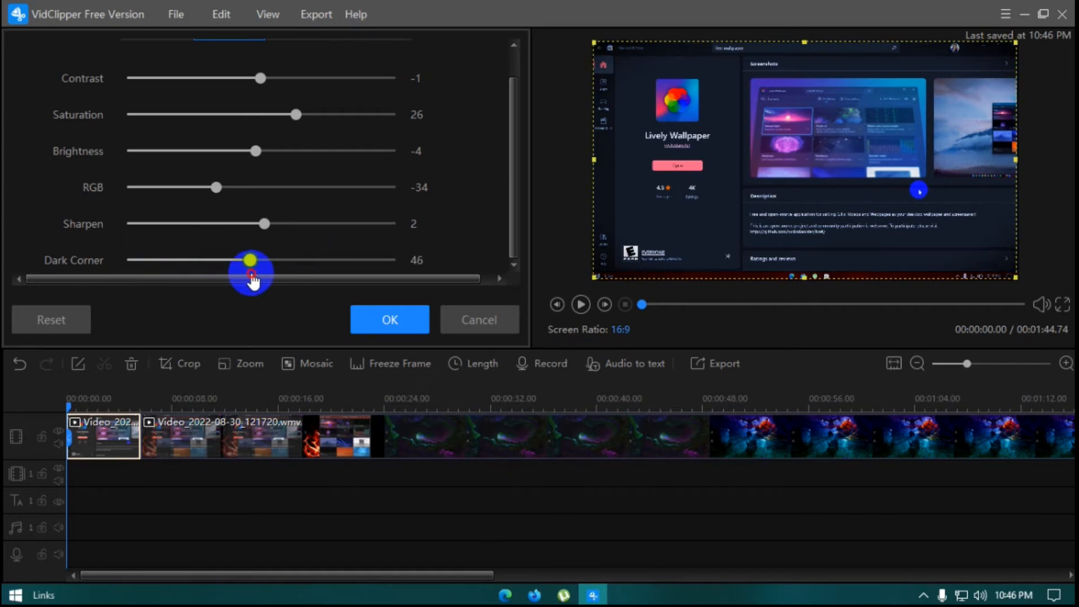
scroll(307, 258, up, 1)
scroll(297, 241, down, 1)
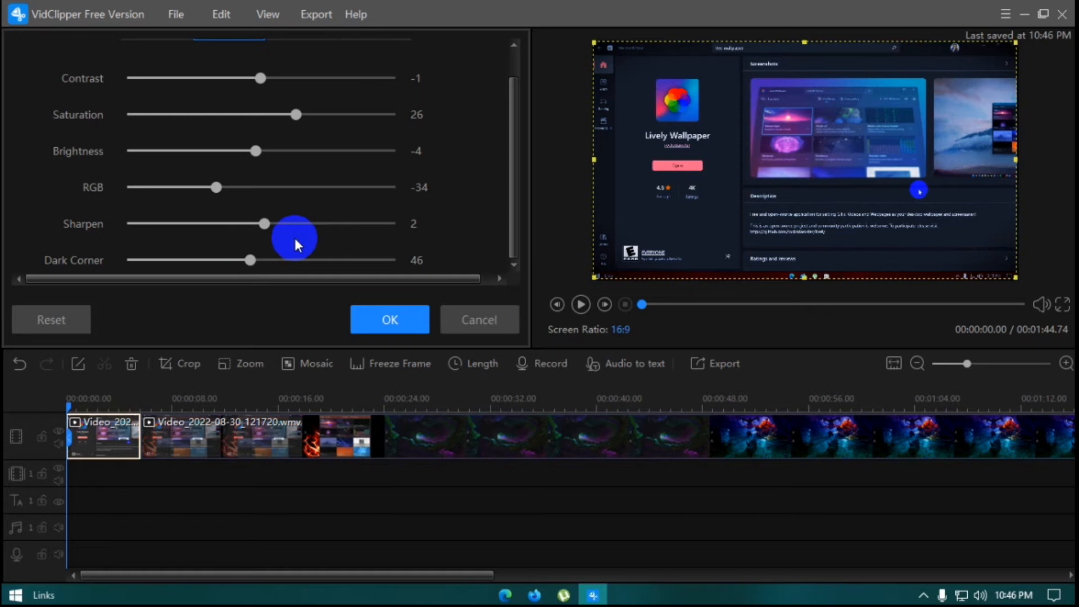
scroll(296, 240, up, 1)
scroll(298, 221, down, 1)
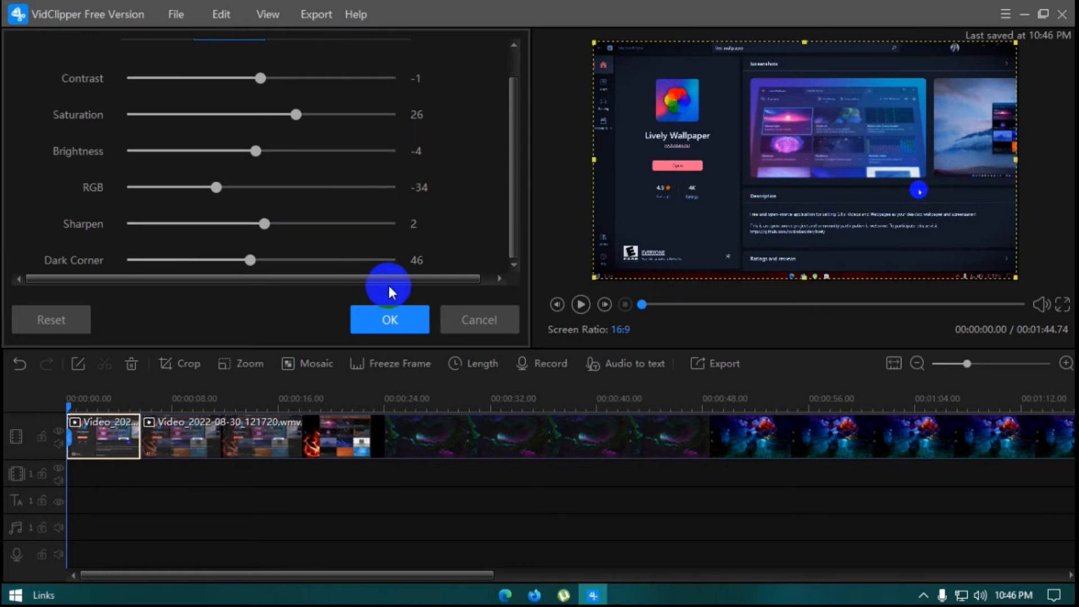
Apply the color settings and try the segment's Beauty adjustments for buffing, highlight and ruddy, leaving each at 0
click(406, 324)
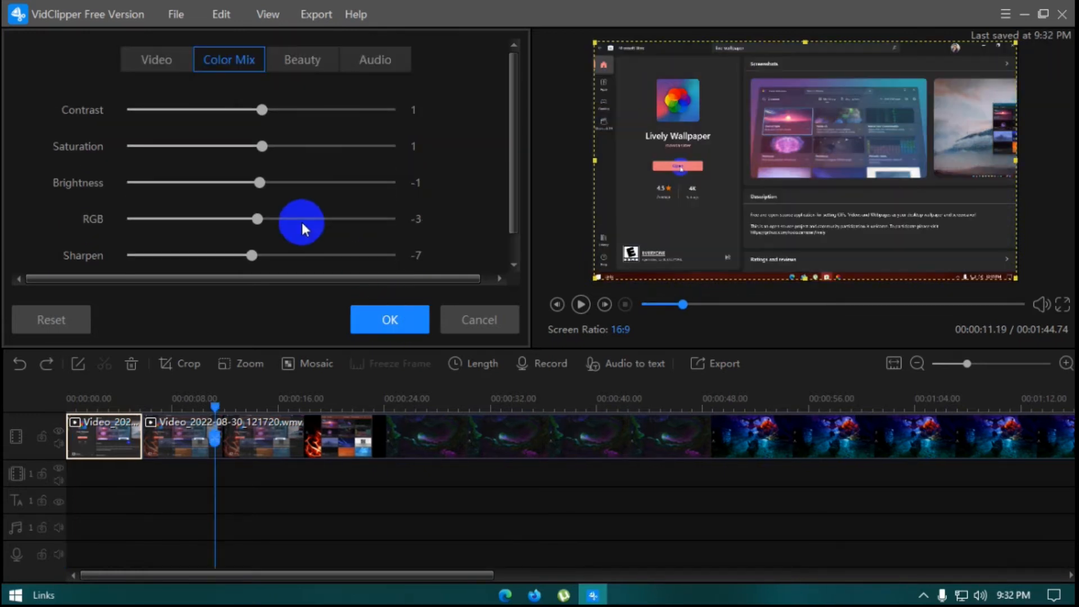
click(303, 60)
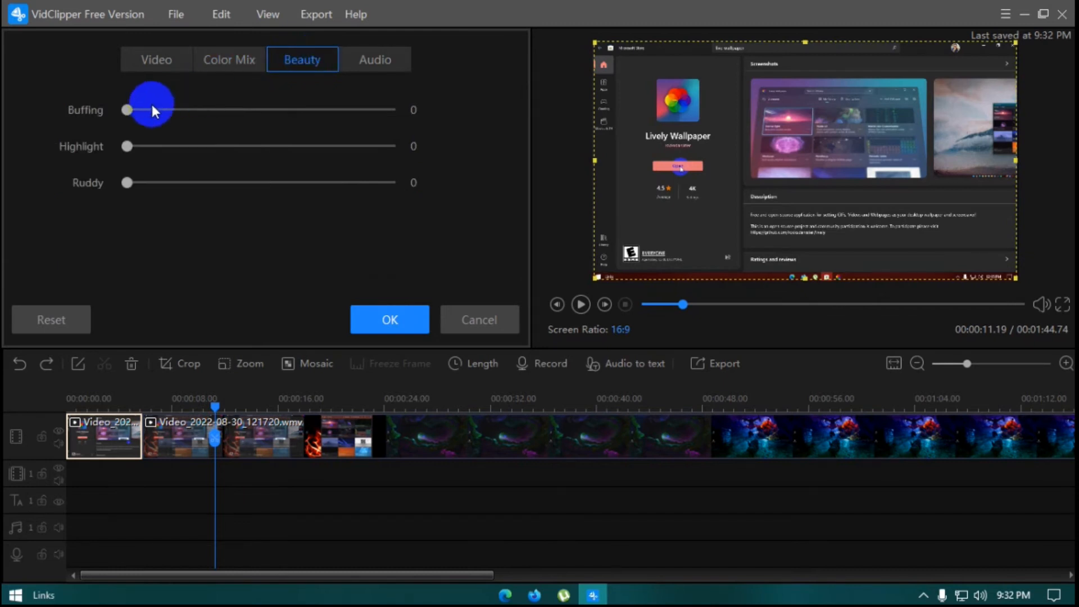
drag(134, 117, 127, 148)
click(133, 148)
drag(129, 184, 110, 182)
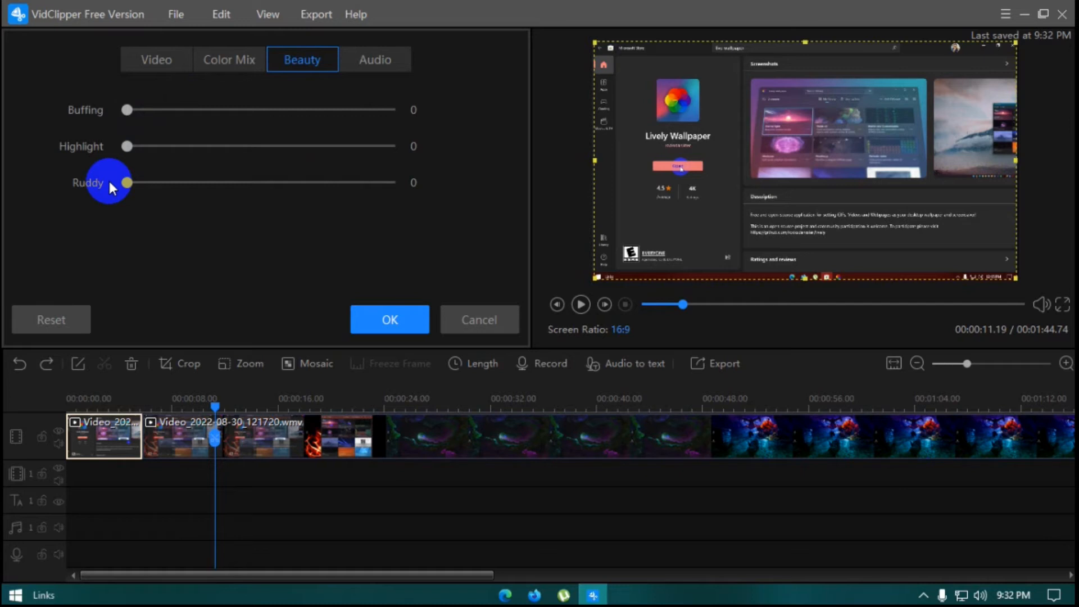
In the first segment's audio settings, set the volume to 99
click(367, 63)
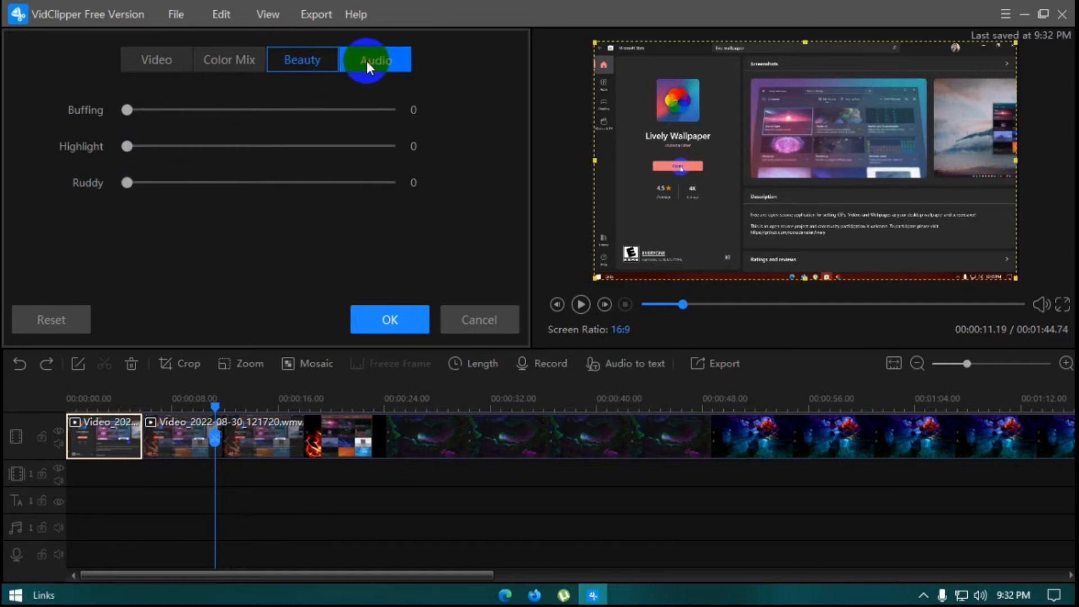
click(195, 112)
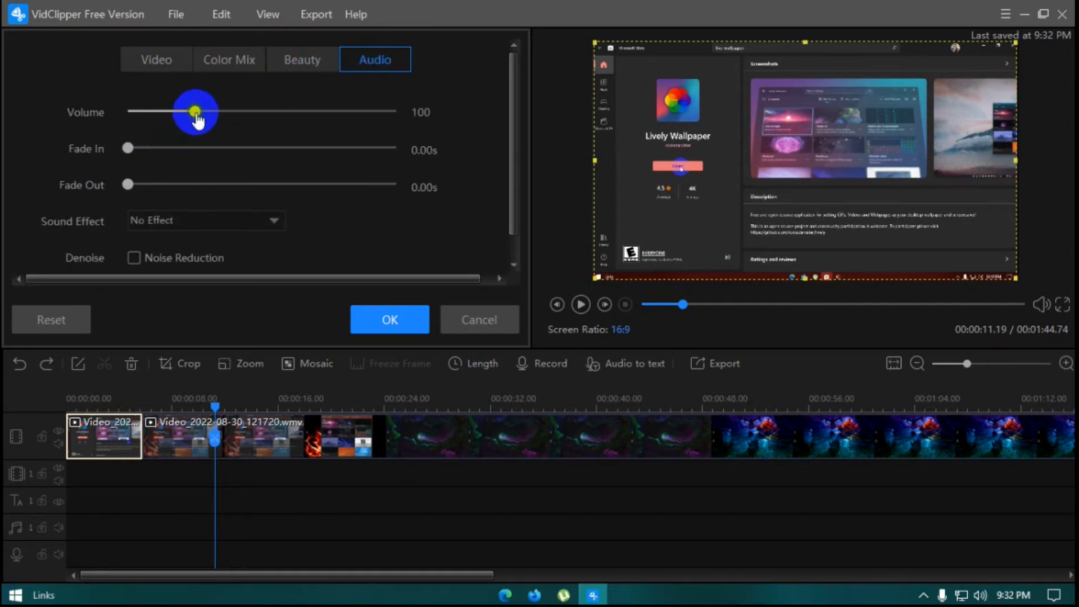
mouse_move(195, 111)
mouse_down()
mouse_move(284, 112)
mouse_move(149, 112)
mouse_move(224, 112)
mouse_move(181, 112)
mouse_move(193, 111)
mouse_up()
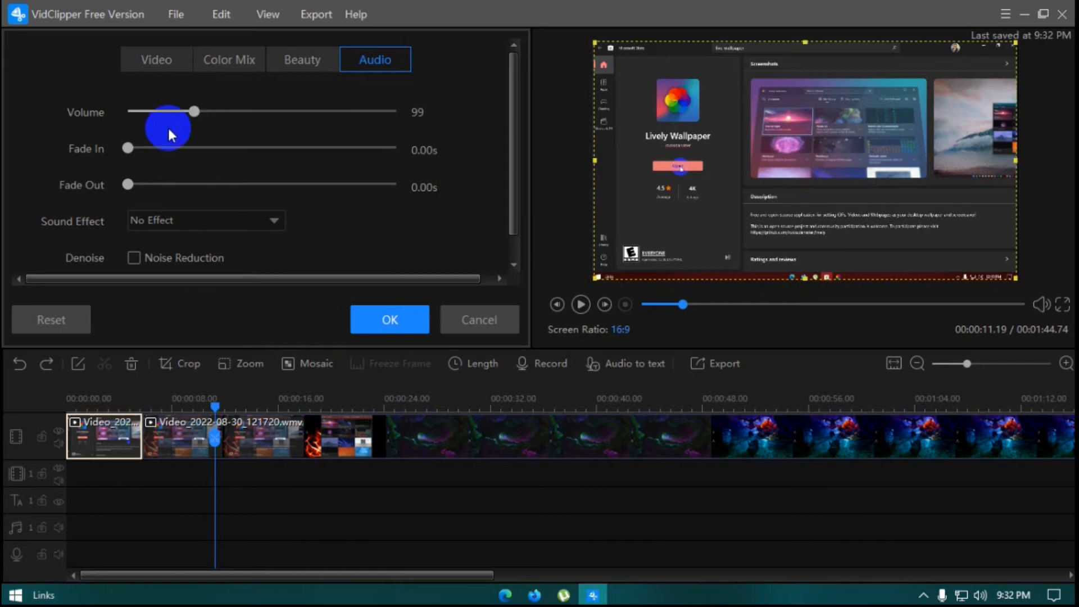
Look through the sound effects but keep No Effect, enable Noise Reduction at Low, and close the segment's settings
click(151, 220)
scroll(151, 221, down, 1)
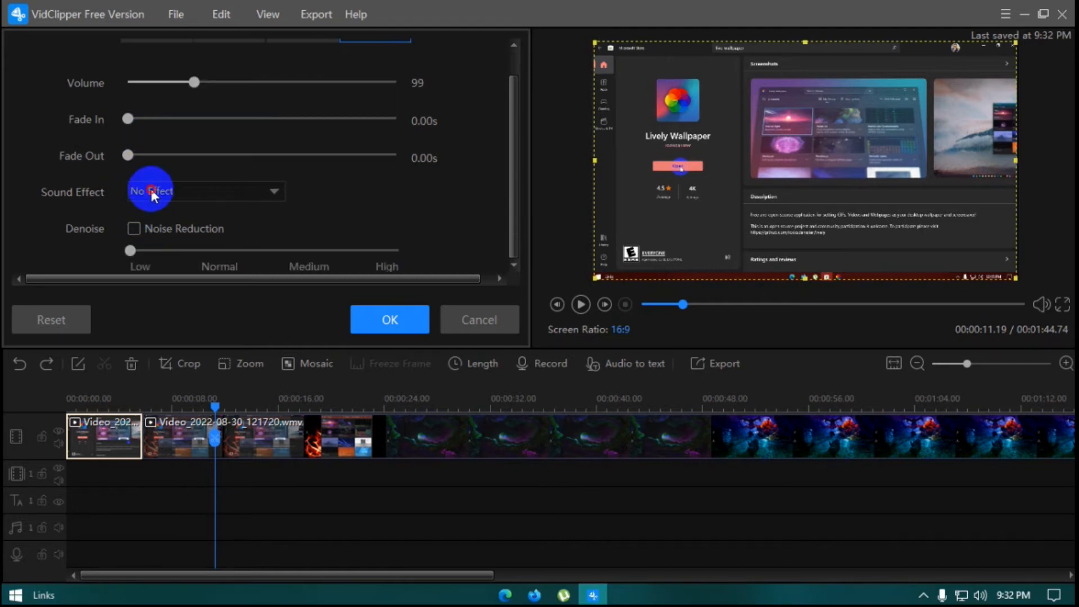
click(151, 190)
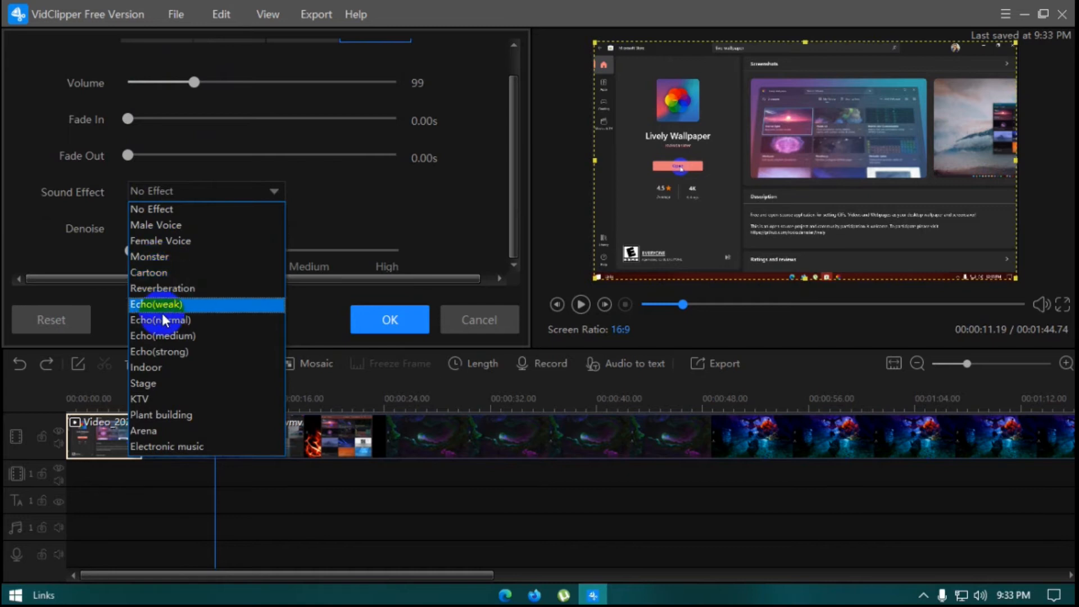
click(166, 192)
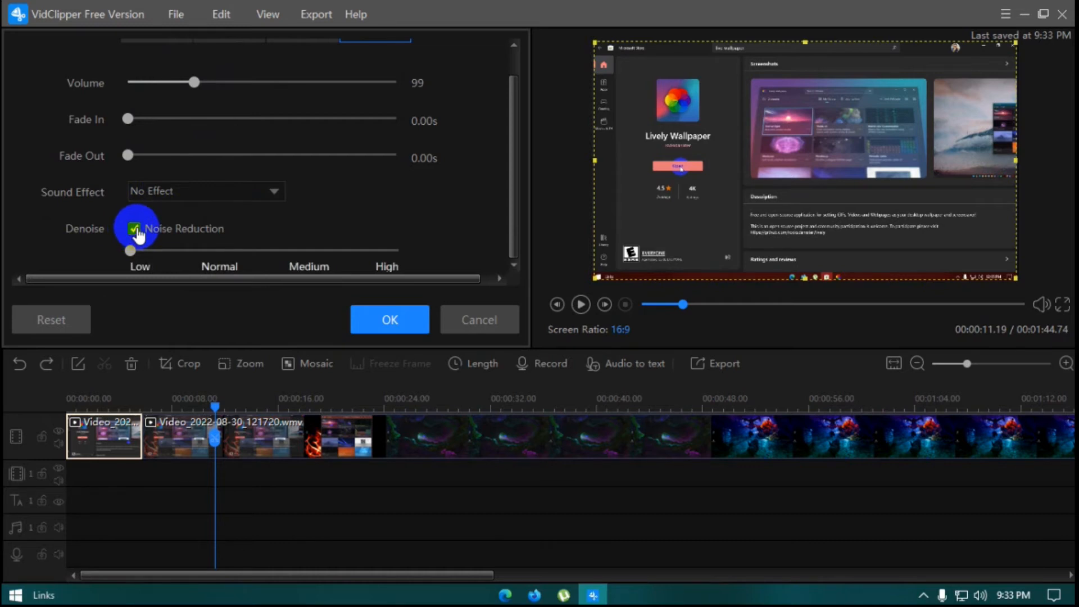
click(135, 230)
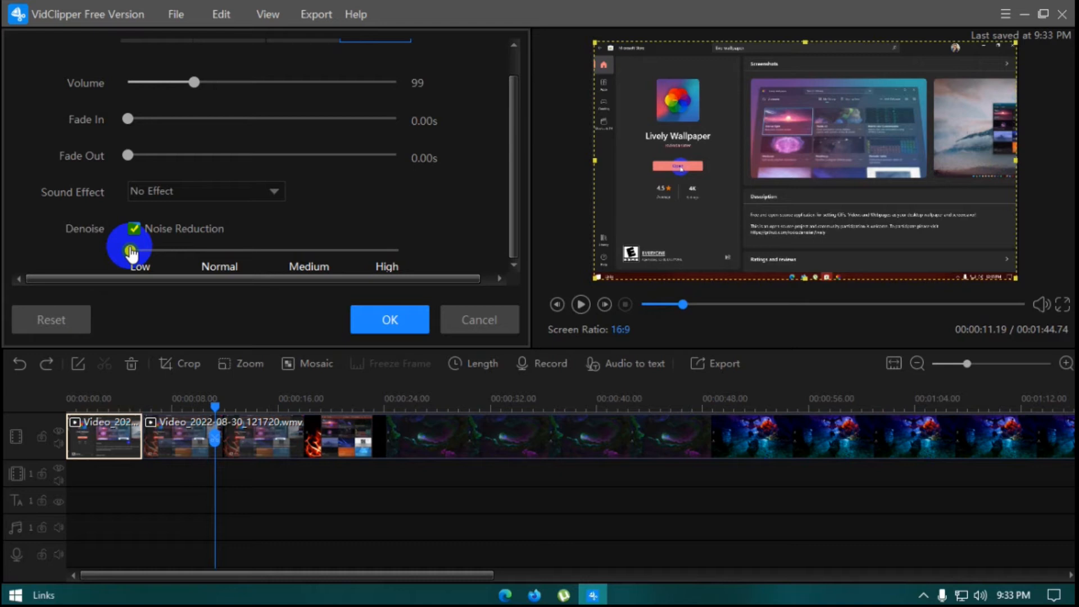
scroll(338, 130, up, 1)
click(390, 322)
click(464, 325)
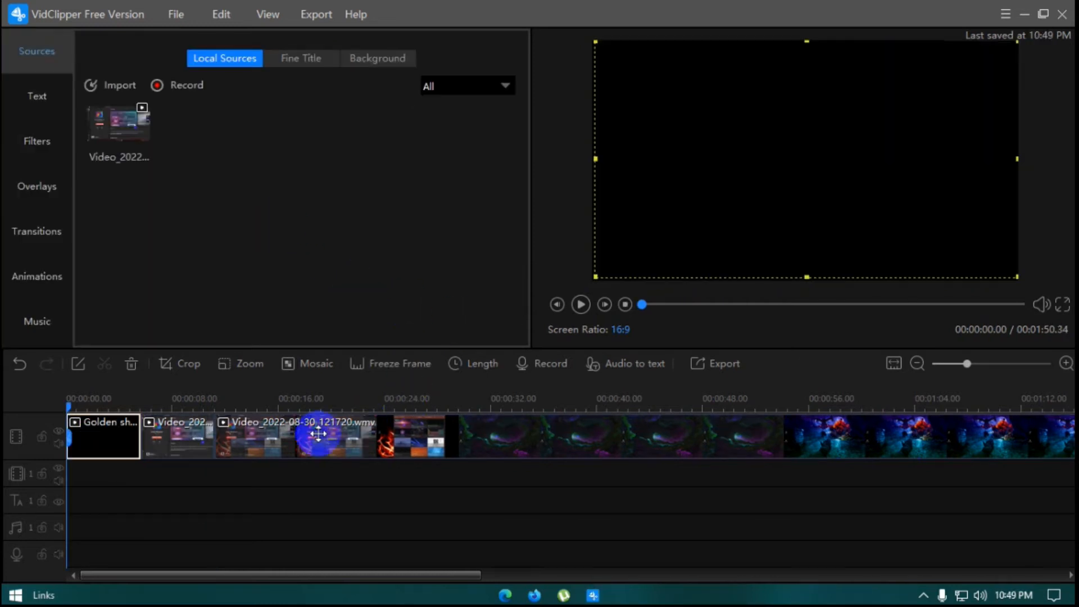
Mute the last video segment on the timeline by setting its audio volume to 0, and apply the change
click(239, 443)
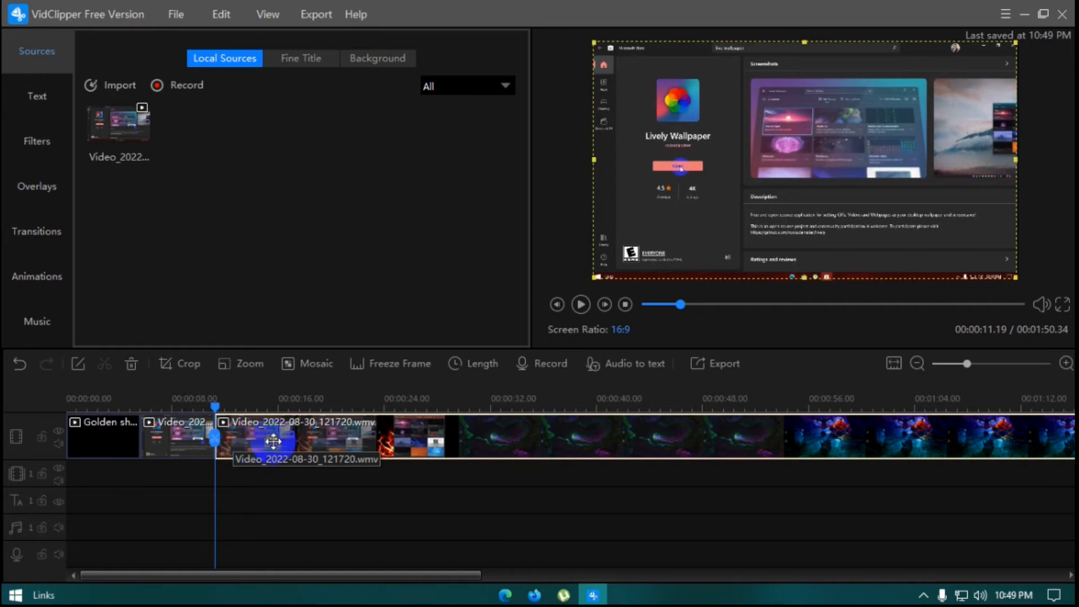
double_click(243, 443)
click(391, 59)
drag(193, 111, 8, 135)
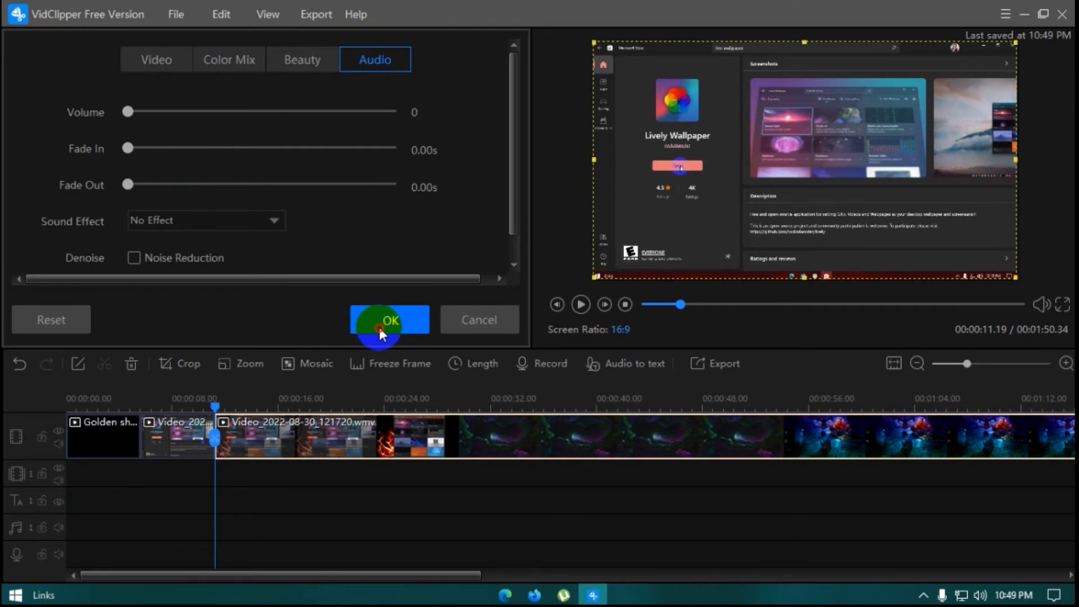
click(367, 336)
Import Surge.wav from the facebook tune folder on GALLERY (E:) into the local sources
click(121, 87)
click(126, 103)
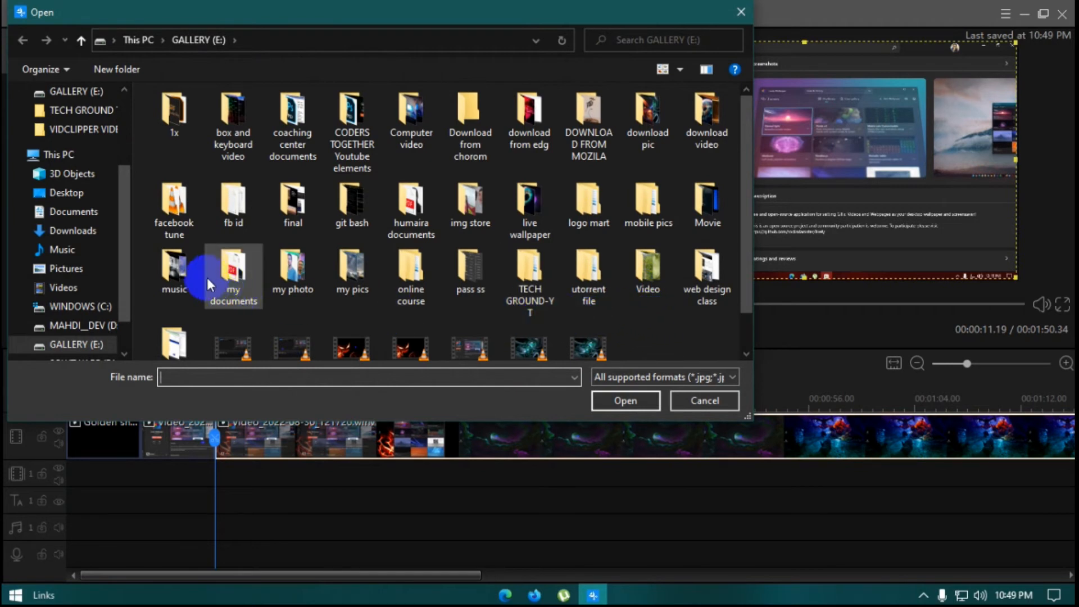
double_click(178, 208)
click(210, 331)
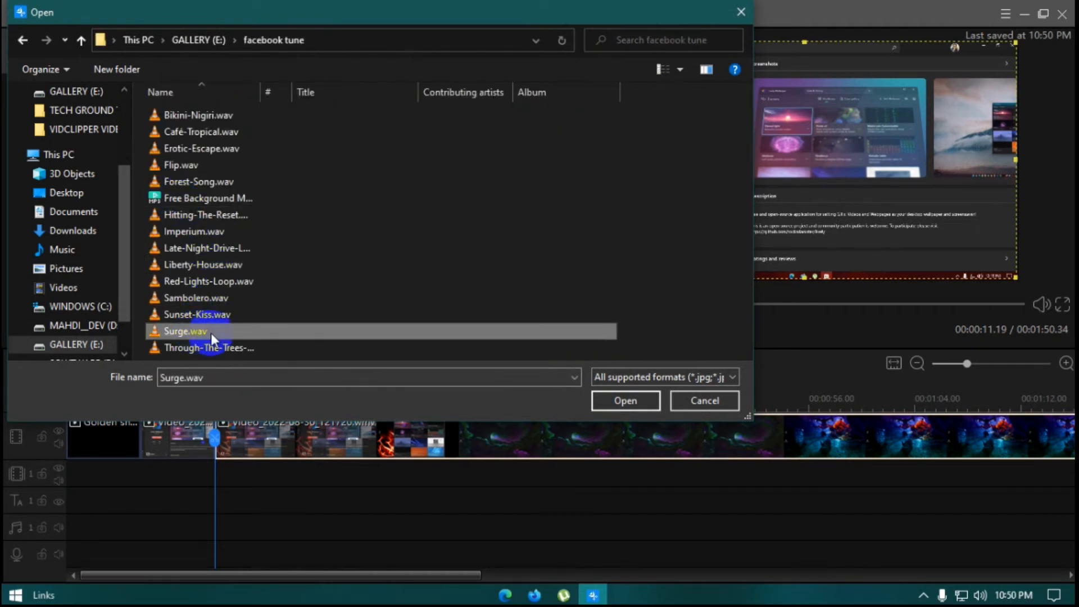
click(618, 400)
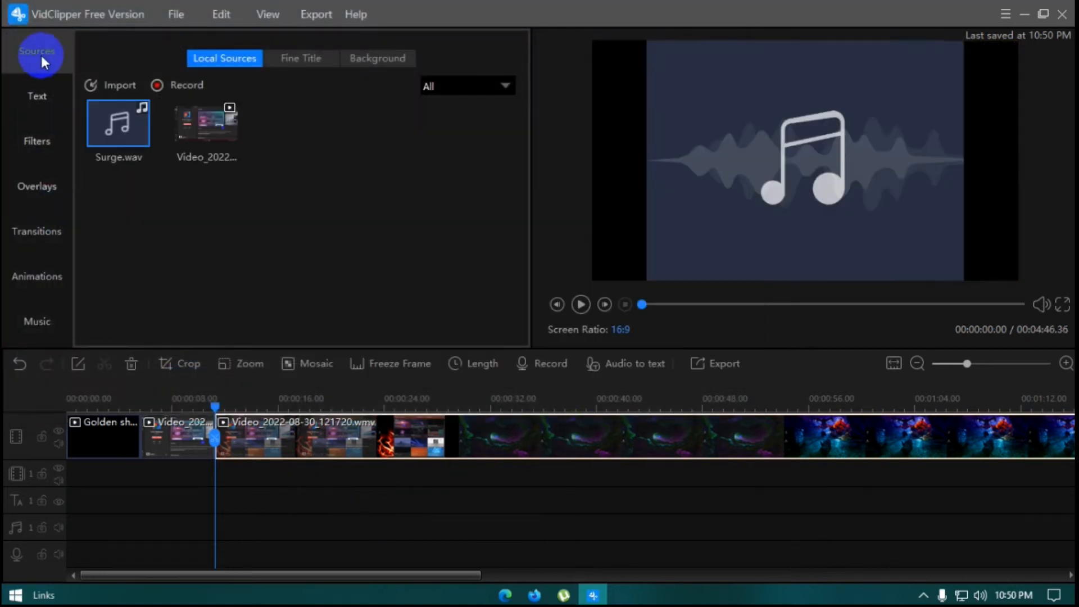
Add Surge.wav to the first music track, starting at the playhead at 00:00:11.19
click(119, 121)
scroll(295, 426, down, 1)
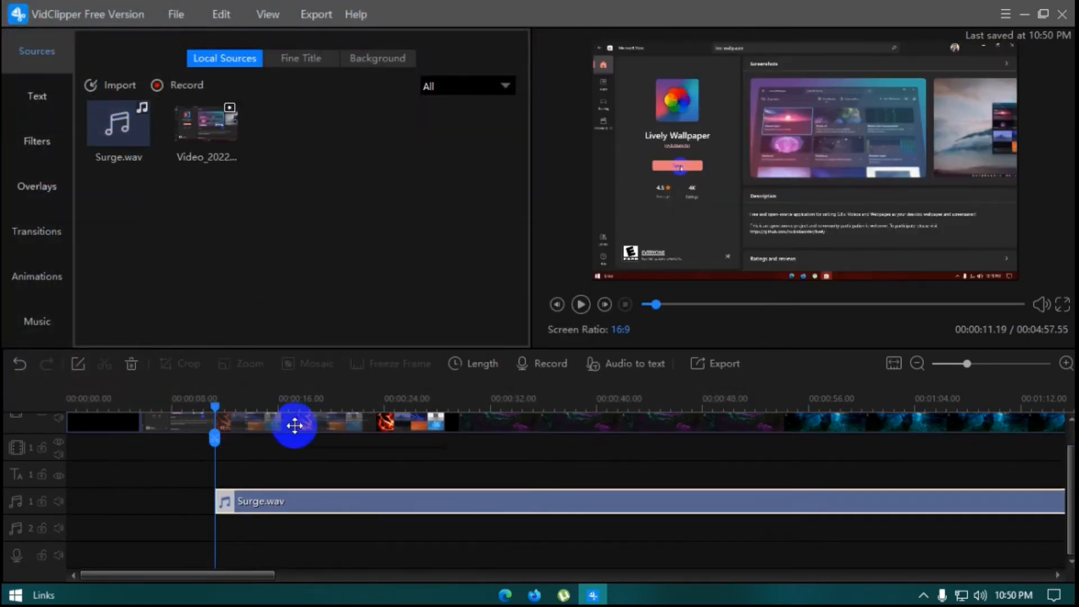
scroll(281, 449, up, 1)
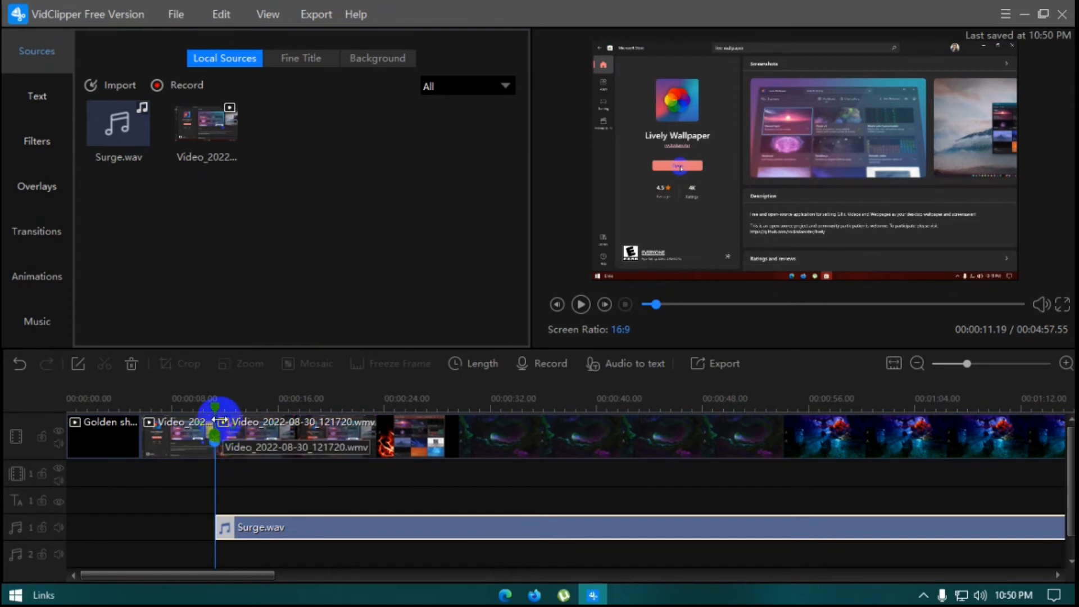
Move the playhead to 00:00:18.03 and split the Surge.wav clip there
drag(217, 411, 306, 444)
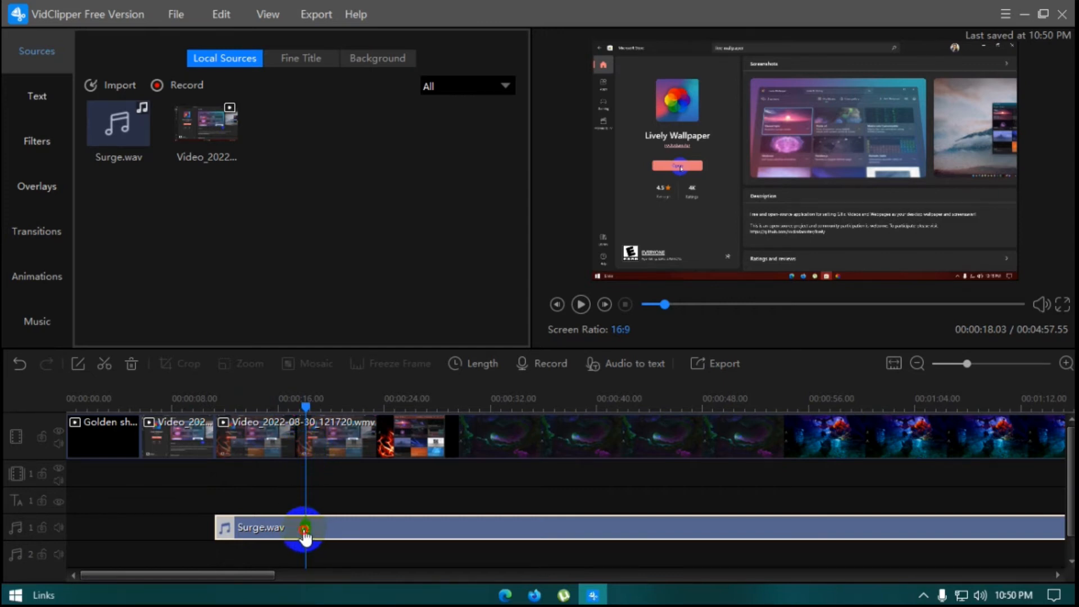
click(305, 536)
drag(313, 529, 357, 530)
click(308, 529)
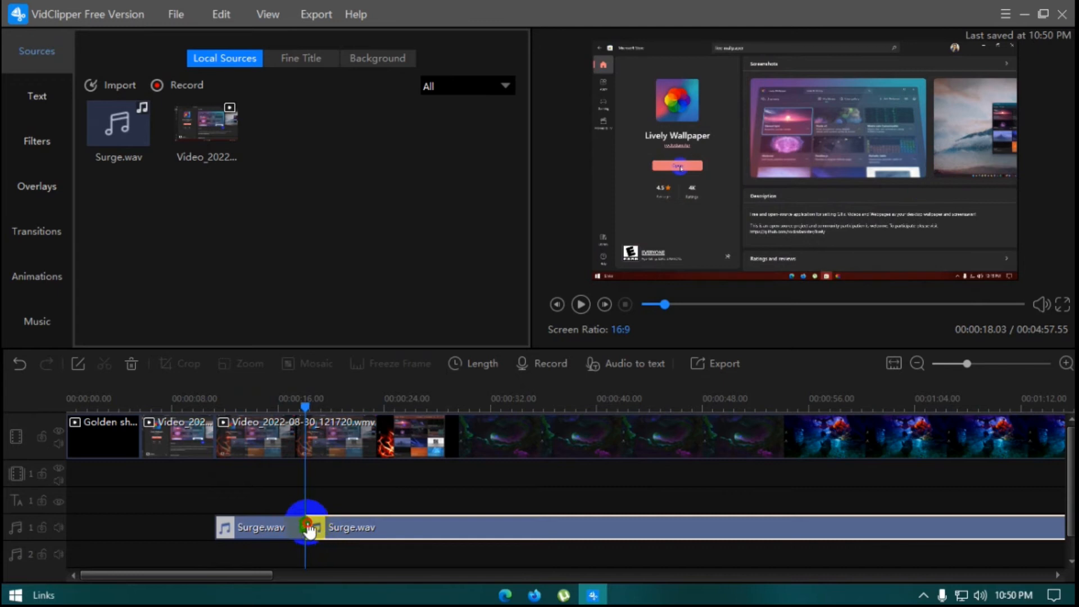
click(312, 447)
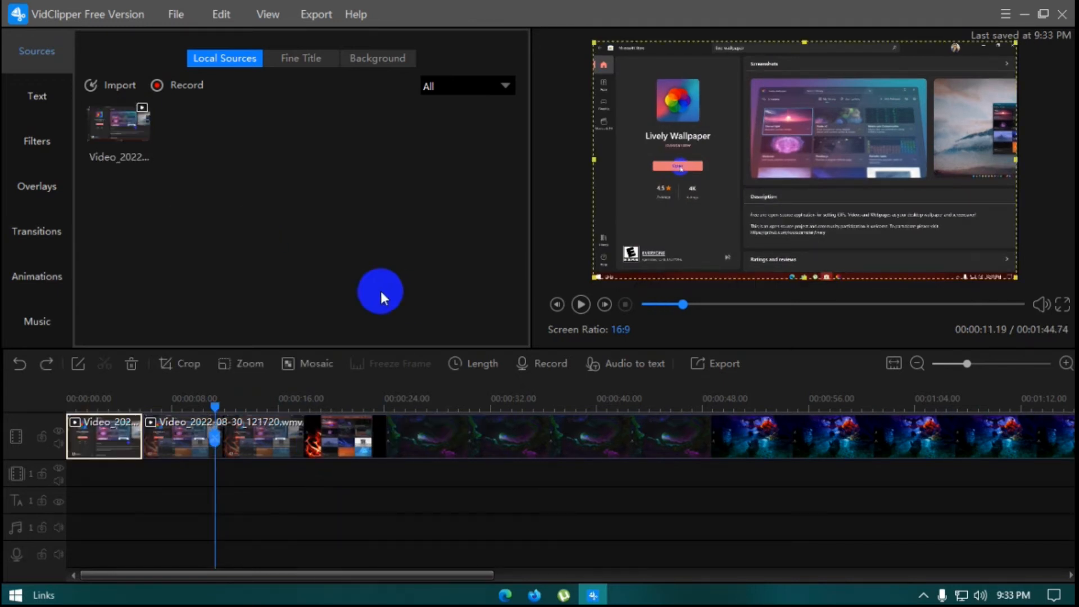
Browse the text templates, looking through the All, Base, Text Tail Leader, Title and Dialog Box categories
click(41, 93)
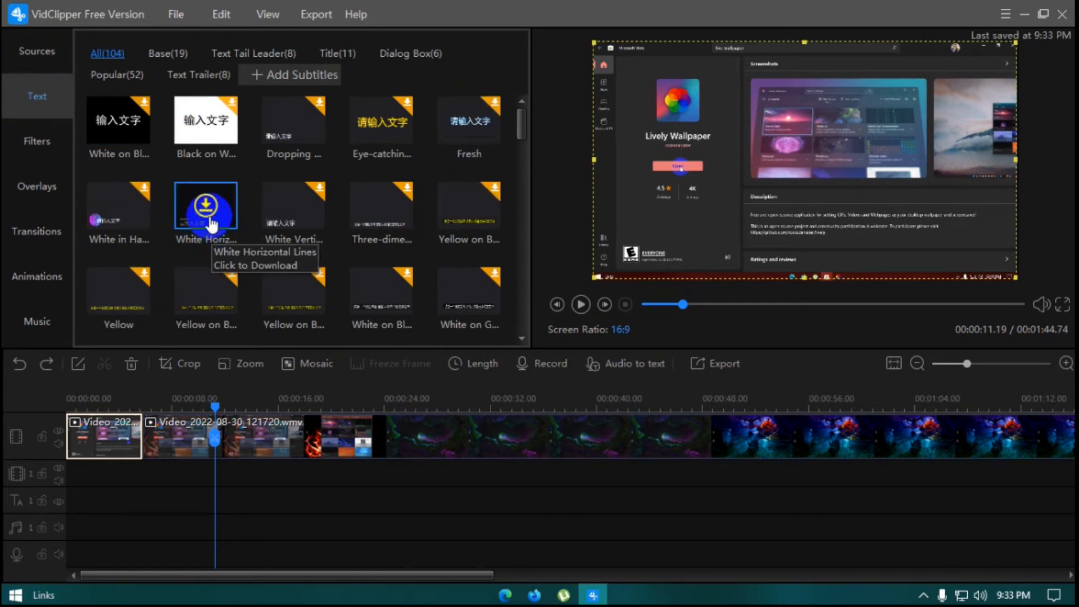
scroll(470, 223, down, 1)
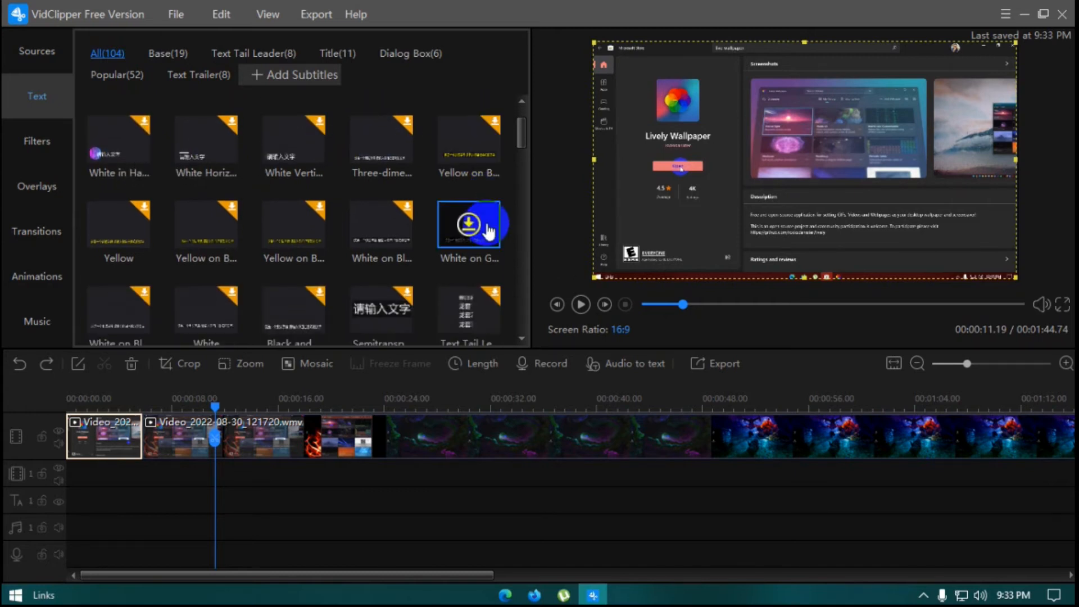
scroll(138, 228, up, 1)
click(168, 55)
click(253, 54)
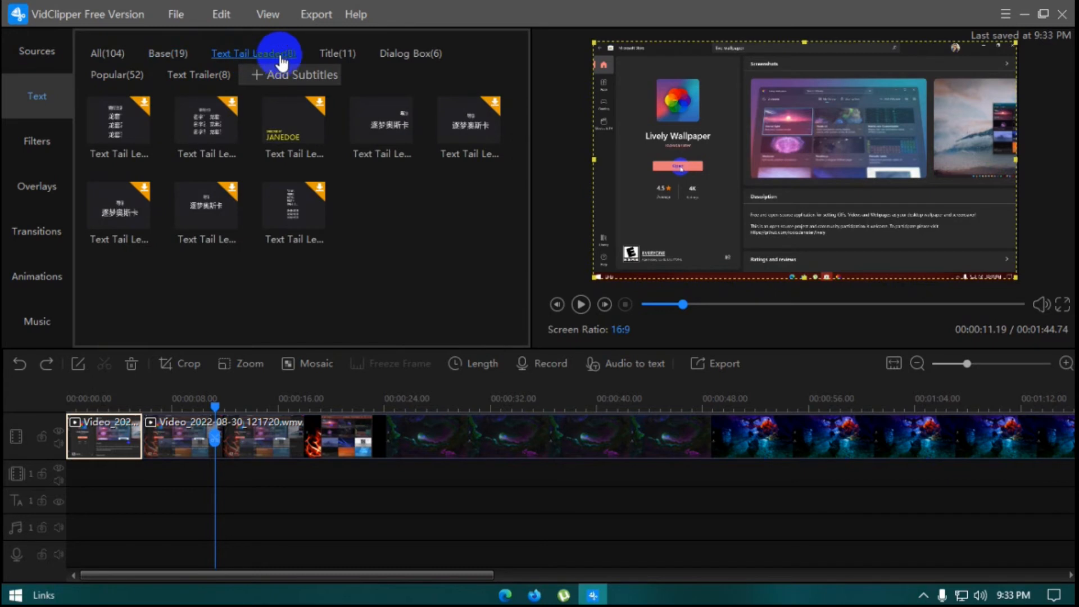
click(339, 53)
click(389, 55)
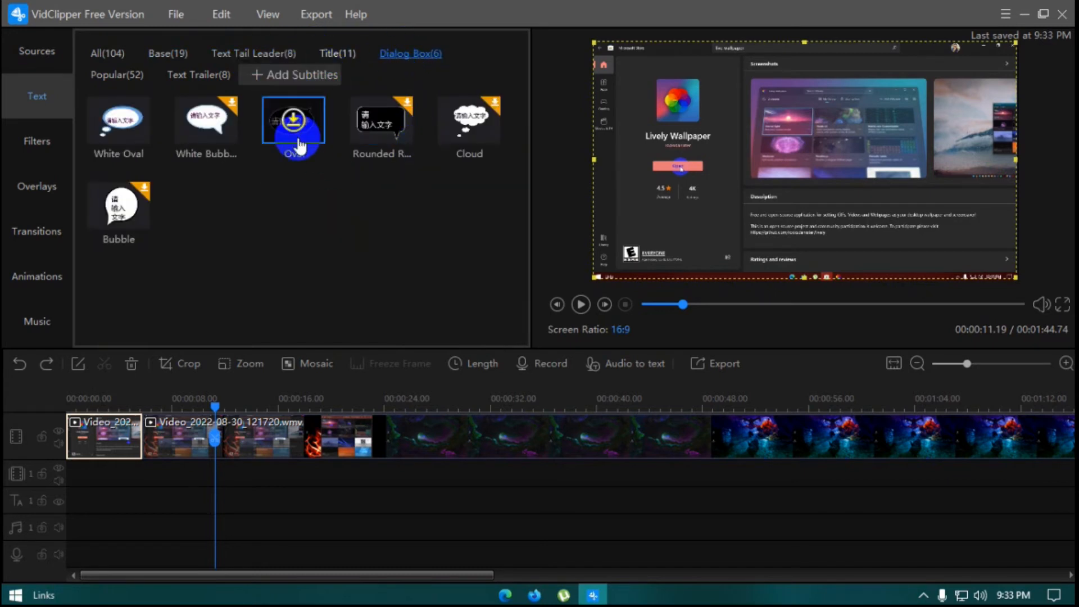
Add the White Oval dialog box to the text track at 00:00:11.19 and preview it full screen
click(119, 124)
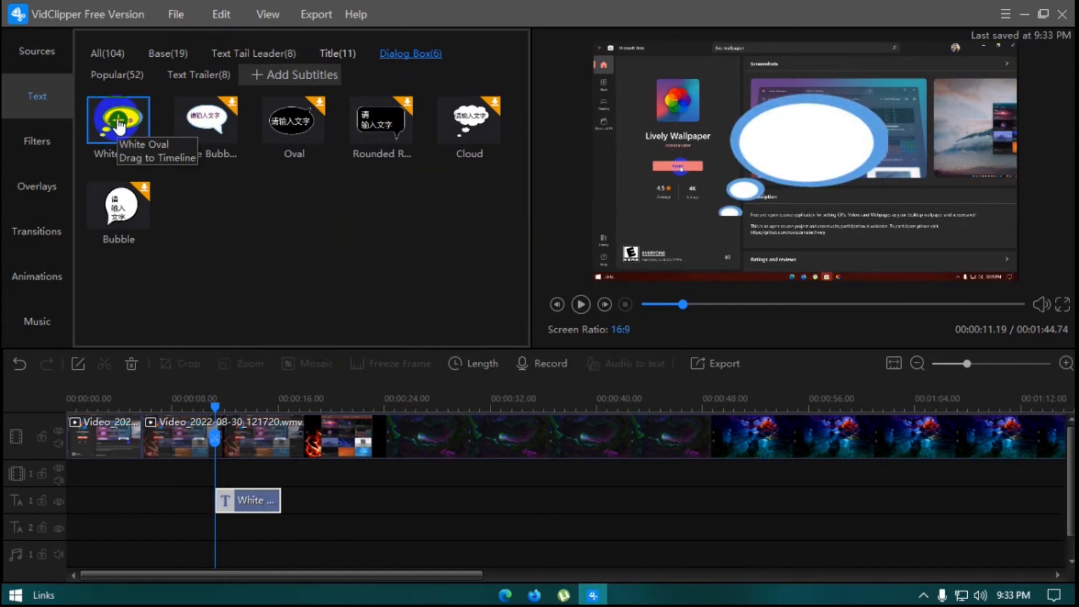
click(772, 193)
double_click(788, 179)
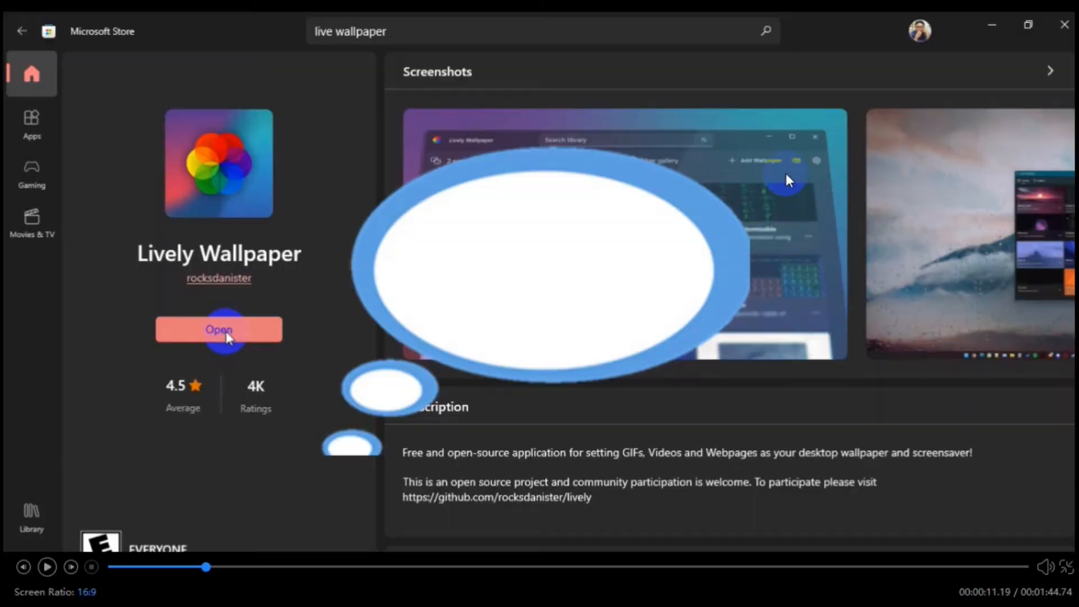
double_click(836, 177)
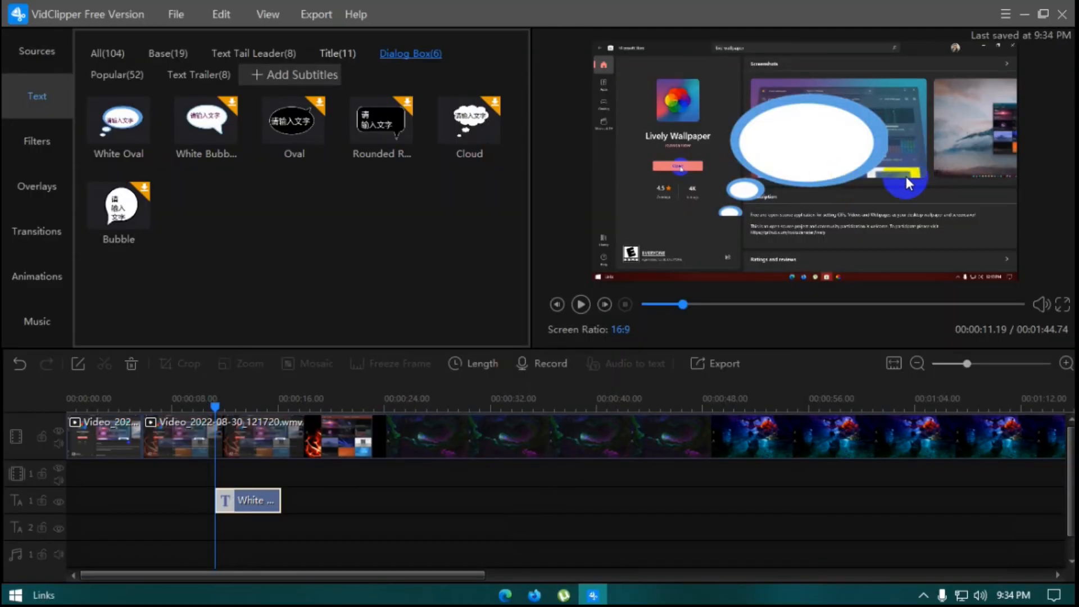
double_click(906, 179)
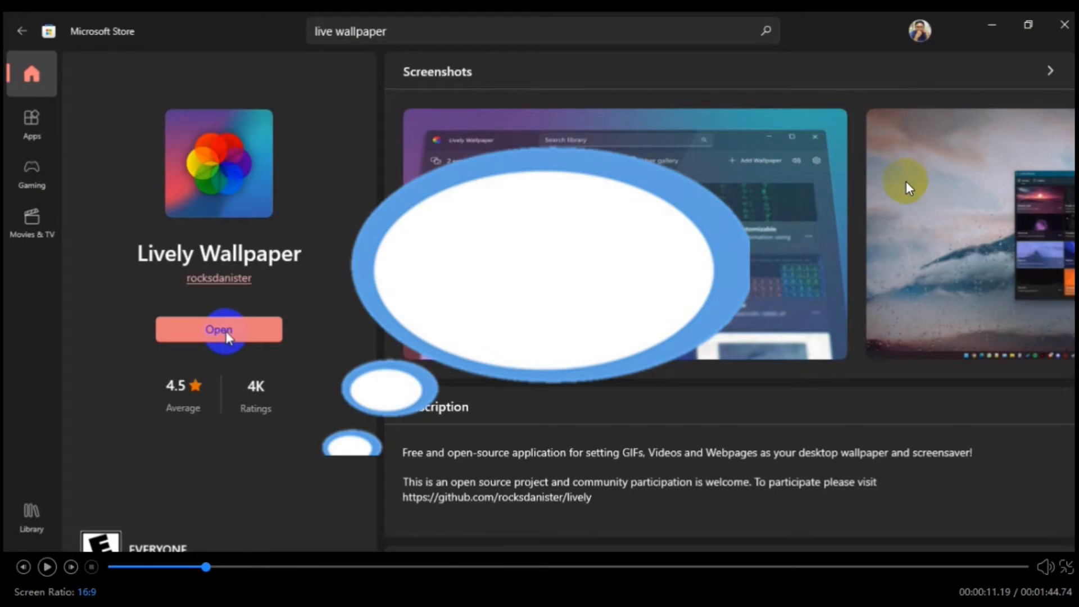
double_click(905, 184)
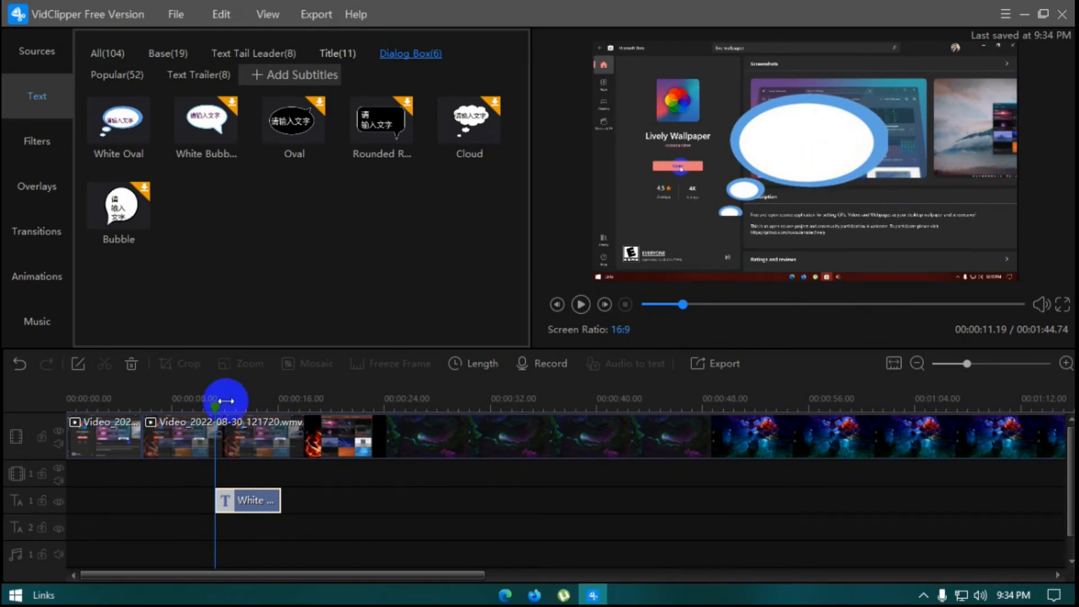
Shift the placeholder text slightly inside the White Oval bubble and replace it with "hello"
double_click(261, 501)
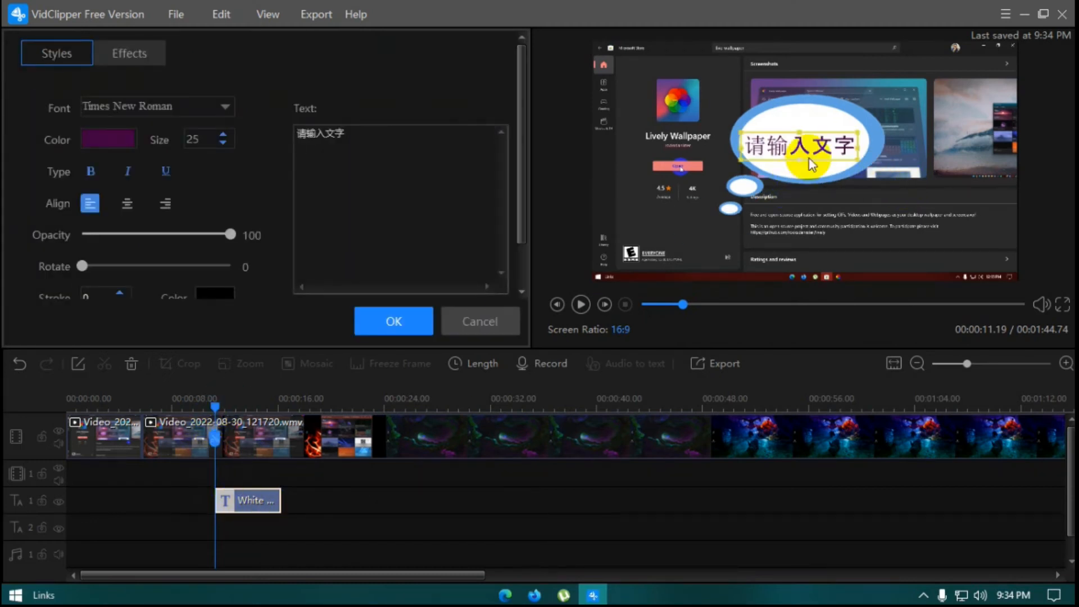
drag(808, 150, 813, 149)
click(349, 140)
key(BackSpace)
key(BackSpace)
key(BackSpace)
key(BackSpace)
key(BackSpace)
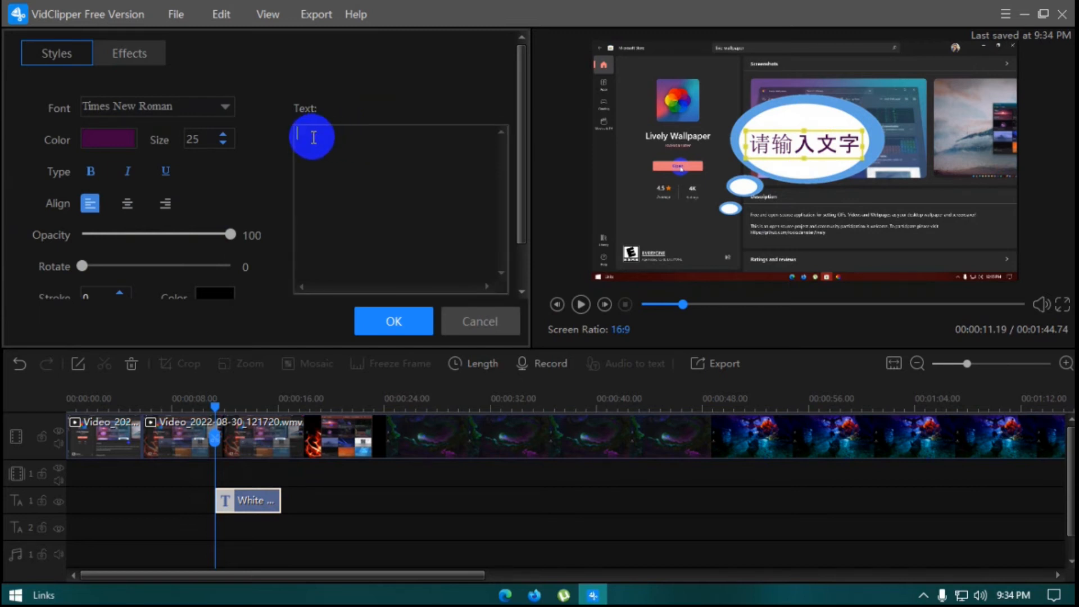
text(hello)
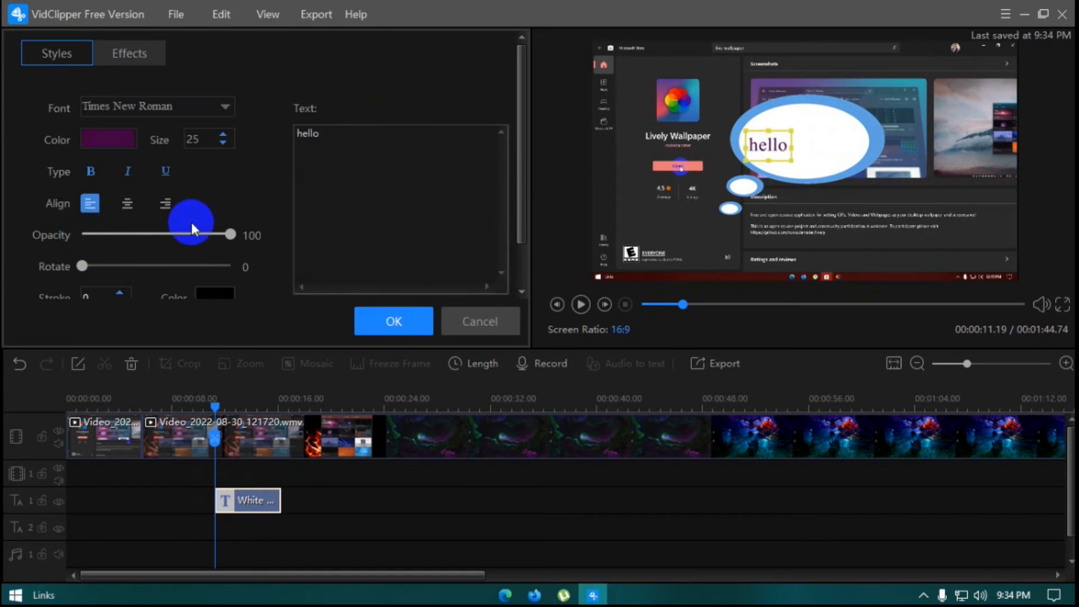
Make the "hello" text bold and italic and set its font to Yu Gothic Medium
click(90, 172)
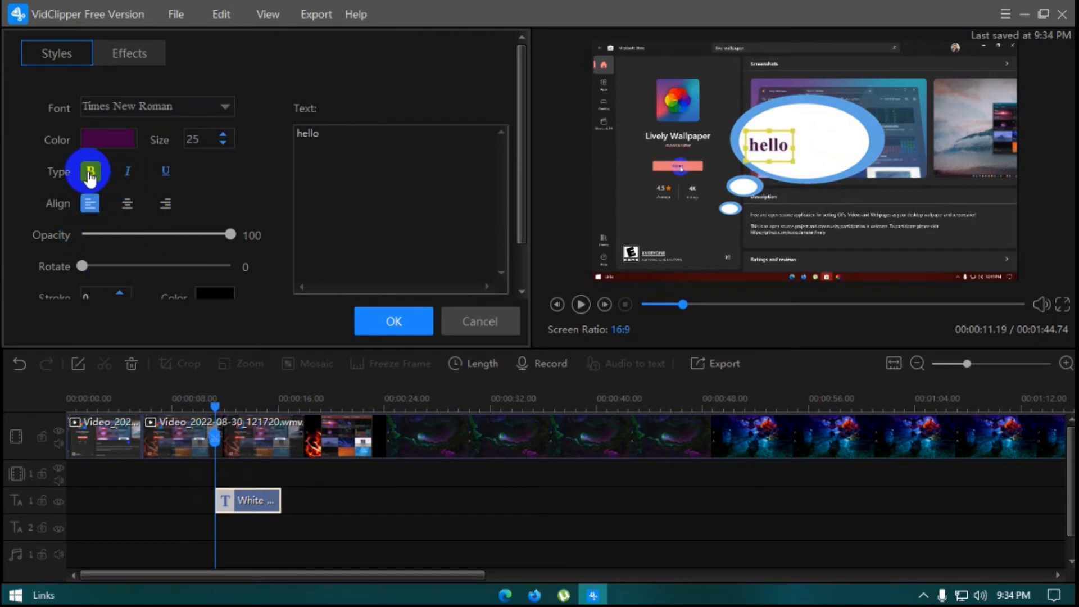
click(128, 171)
click(224, 108)
scroll(141, 168, down, 3)
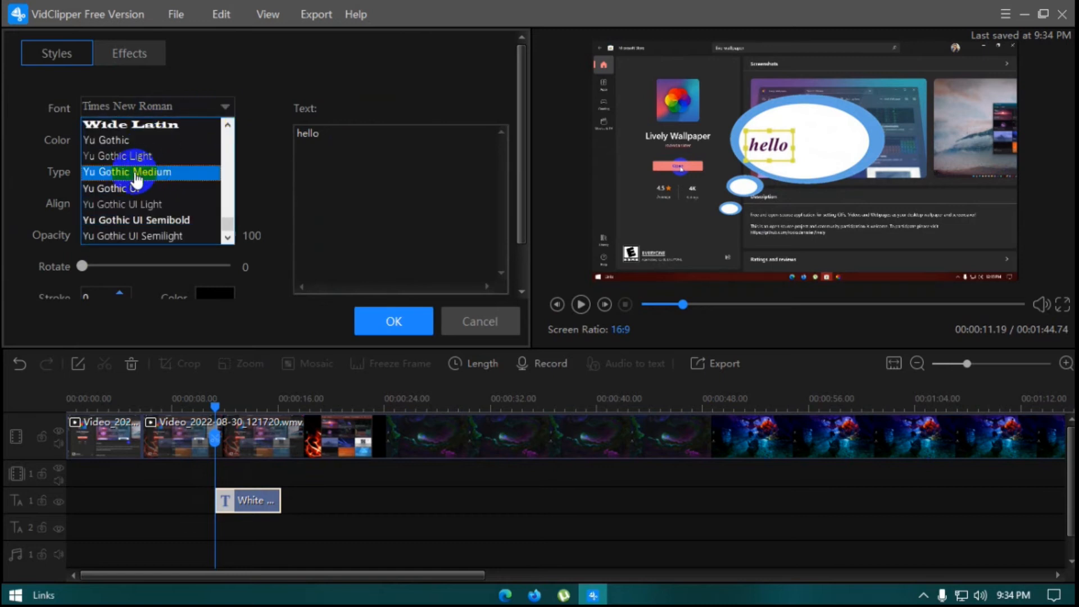
click(127, 174)
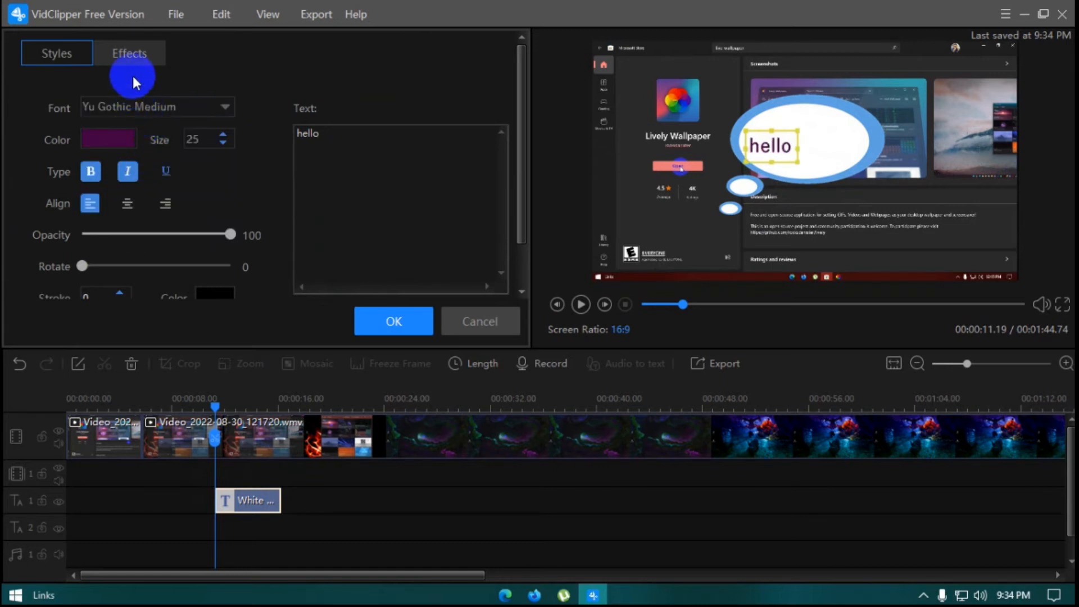
click(181, 163)
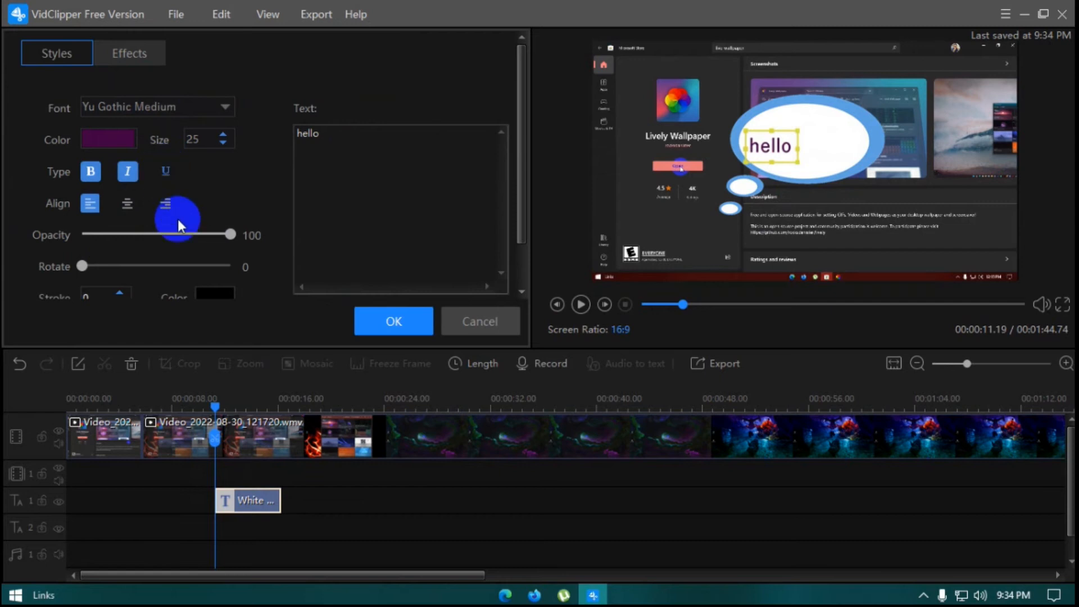
Set the stroke color of the "hello" text to light yellow (RGB 255, 255, 128)
drag(519, 191, 507, 252)
click(216, 241)
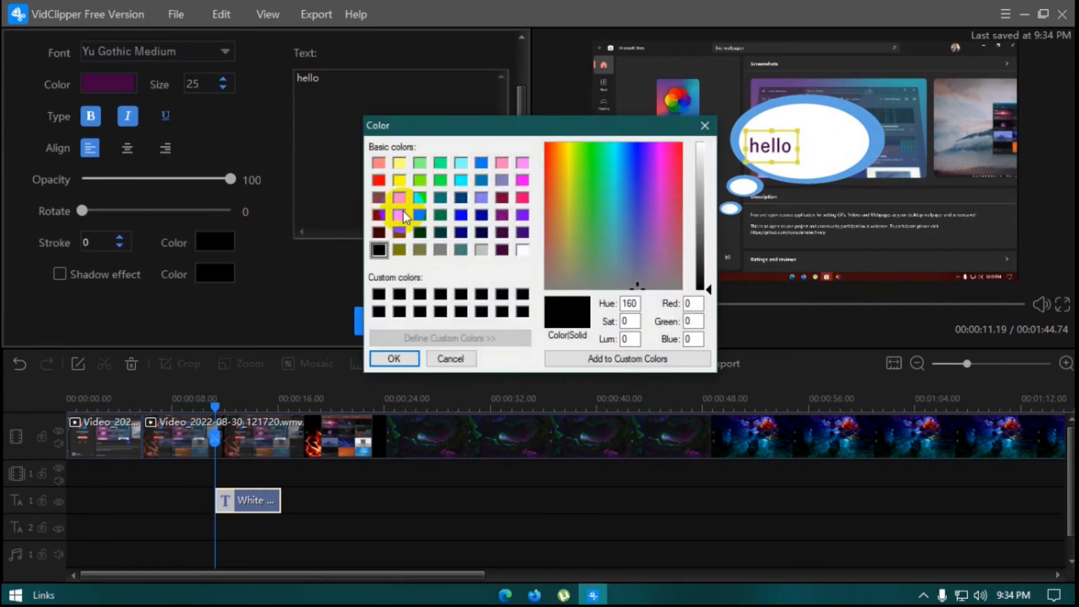
click(400, 163)
click(450, 361)
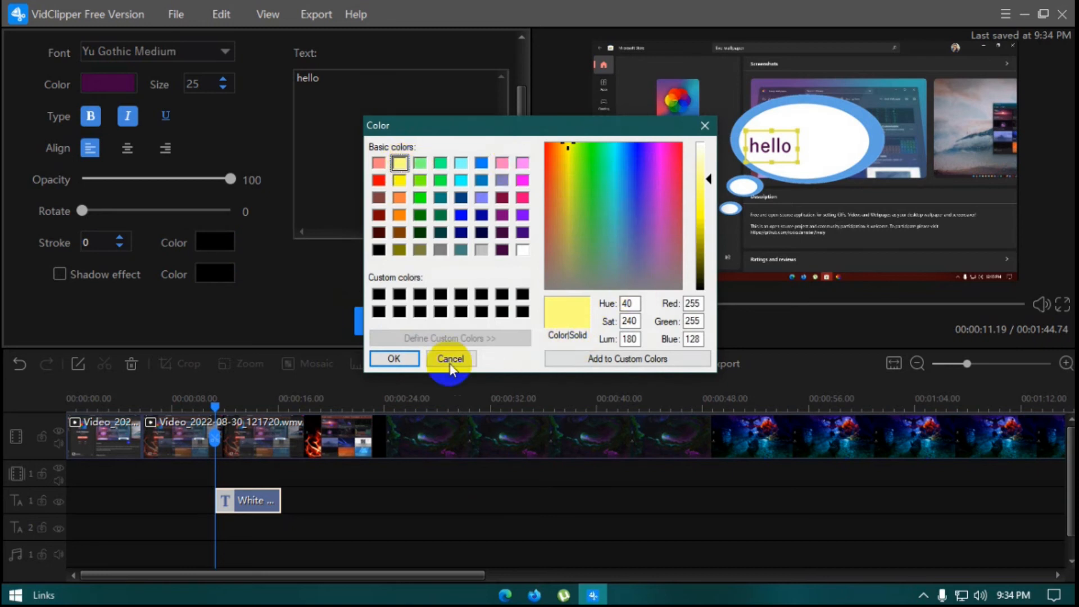
click(401, 360)
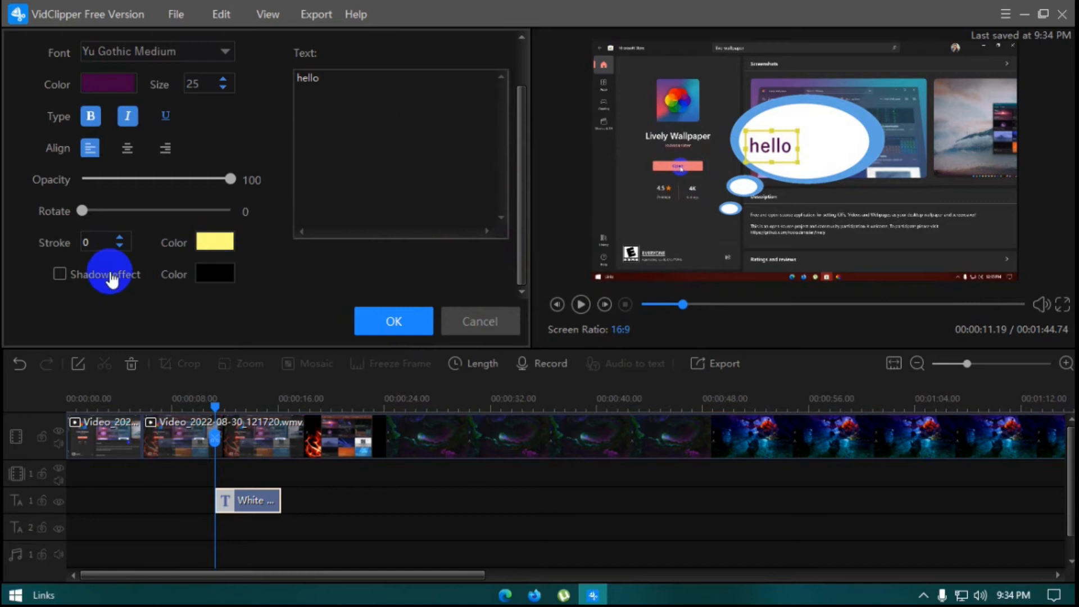
Enable a red shadow effect on the "hello" text, and try the opacity and rotation sliders, leaving them at 100 and 0
click(62, 275)
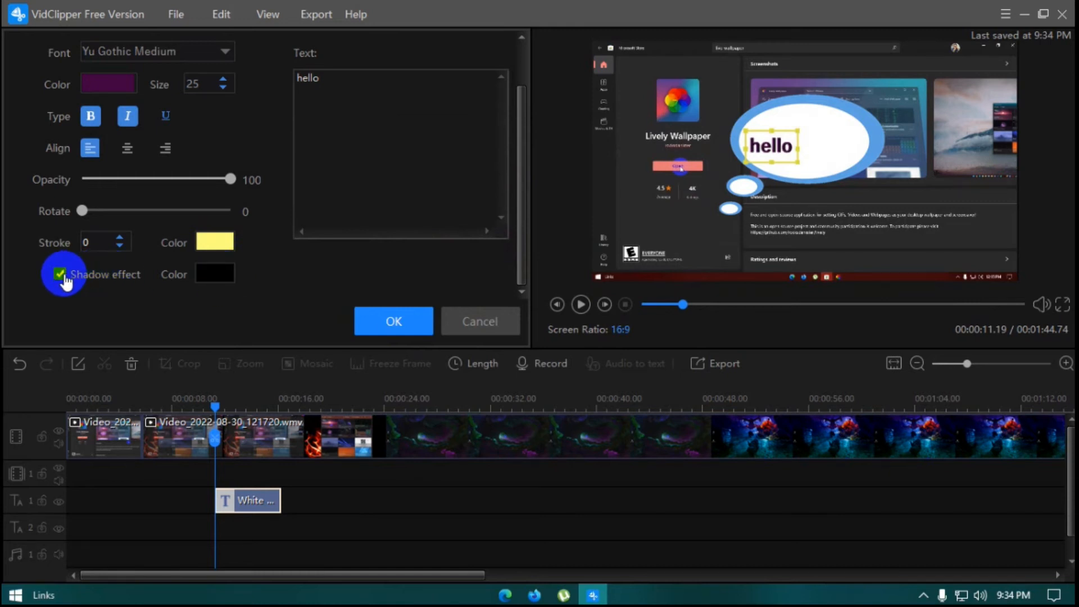
click(213, 274)
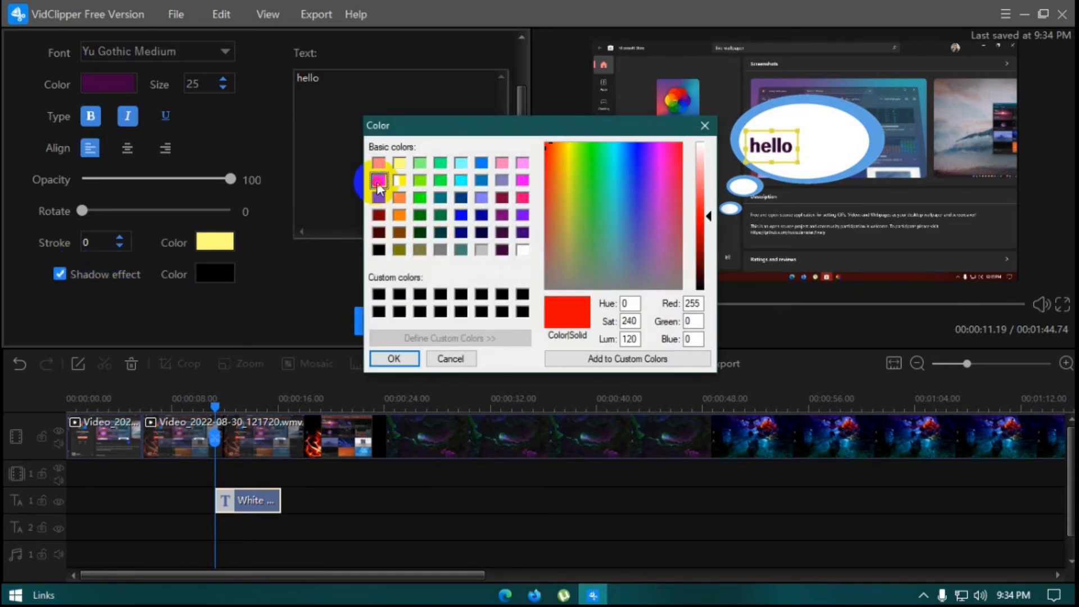
click(396, 360)
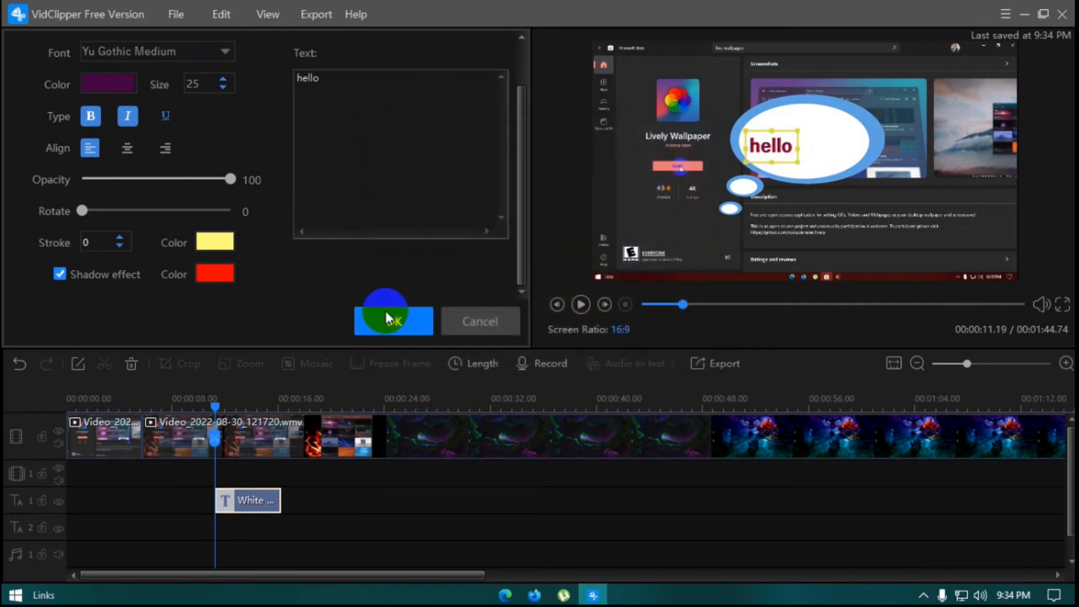
mouse_move(231, 179)
mouse_down()
mouse_move(141, 178)
mouse_move(243, 179)
mouse_up()
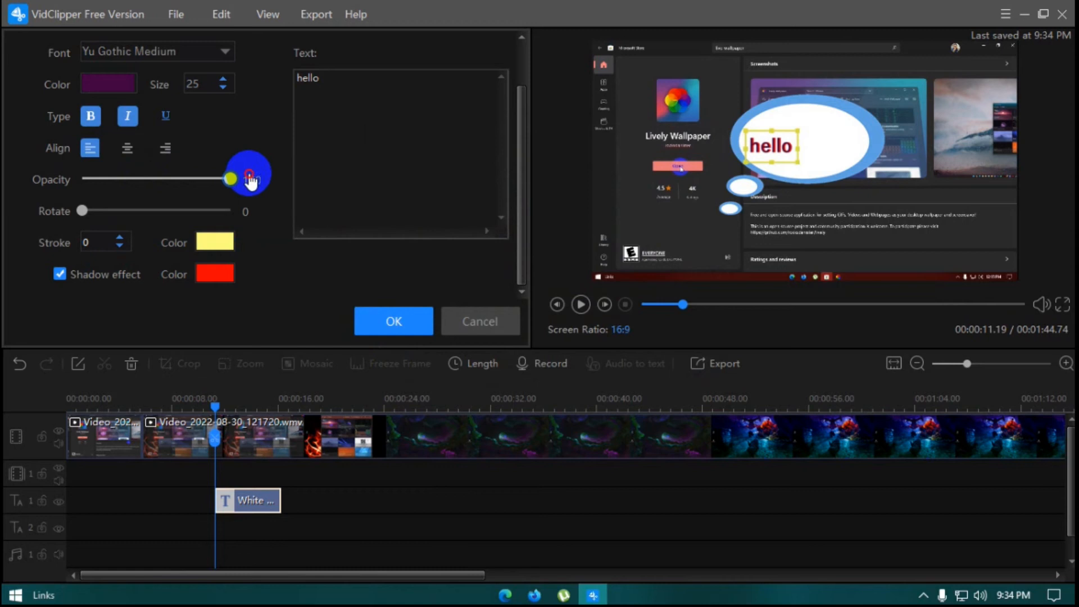
mouse_move(83, 211)
mouse_down()
mouse_move(105, 212)
mouse_move(82, 212)
mouse_up()
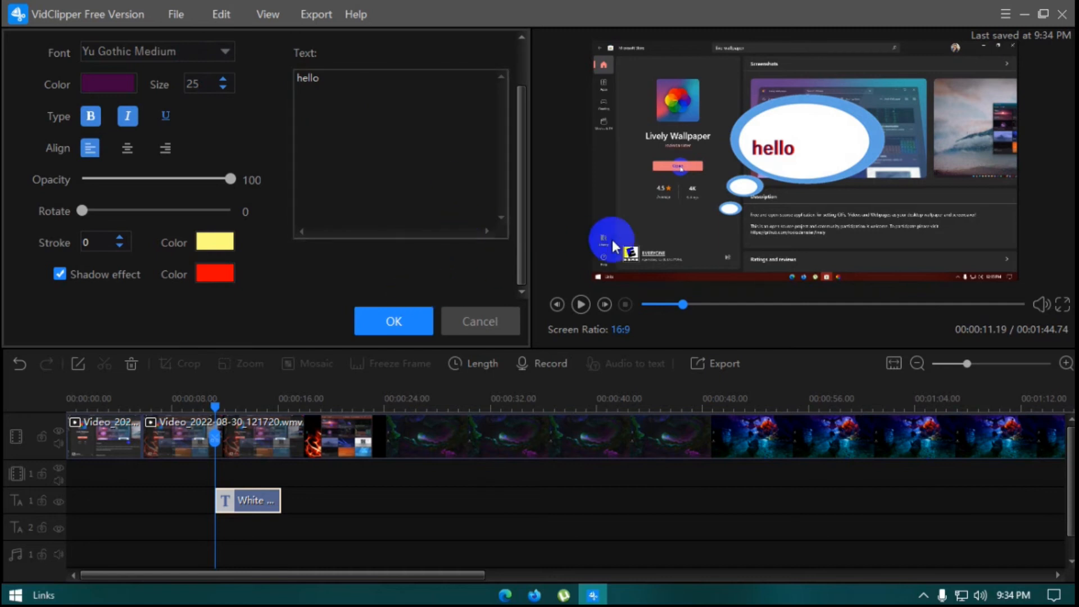
Move the white oval bubble to the lower right of the video frame and center the "hello" text inside it
click(847, 159)
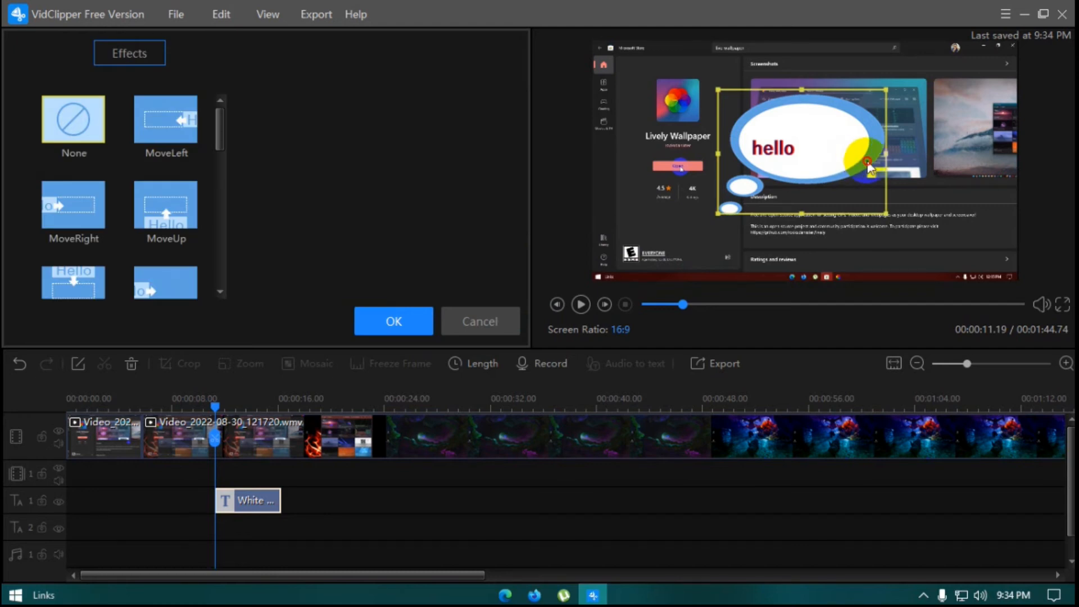
drag(856, 163, 1009, 209)
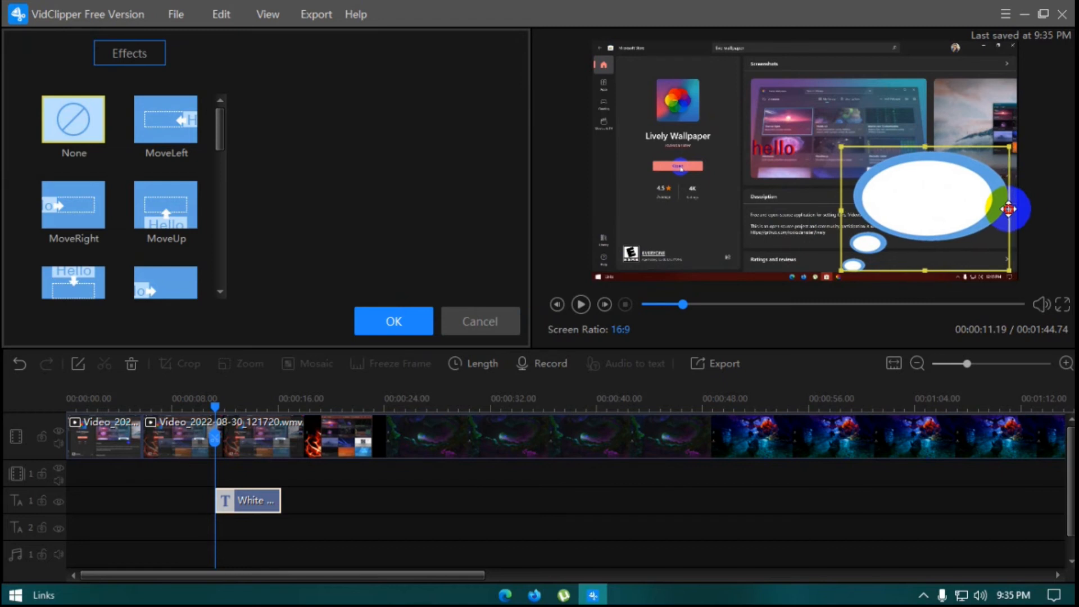
click(772, 148)
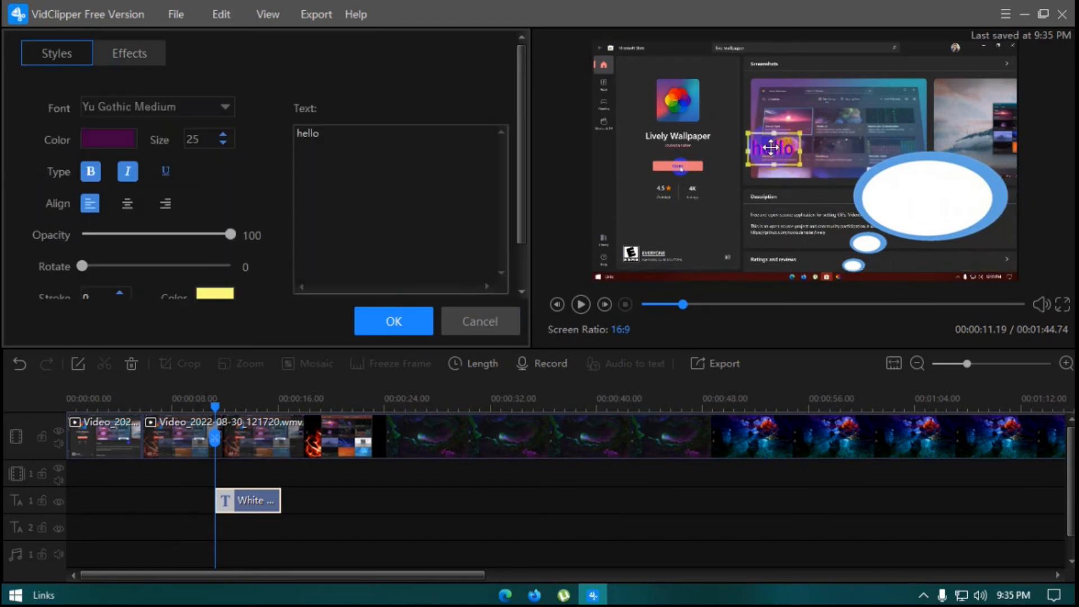
drag(778, 157, 926, 211)
Apply the MoveRight effect to the "hello" text and confirm the text edits
click(147, 62)
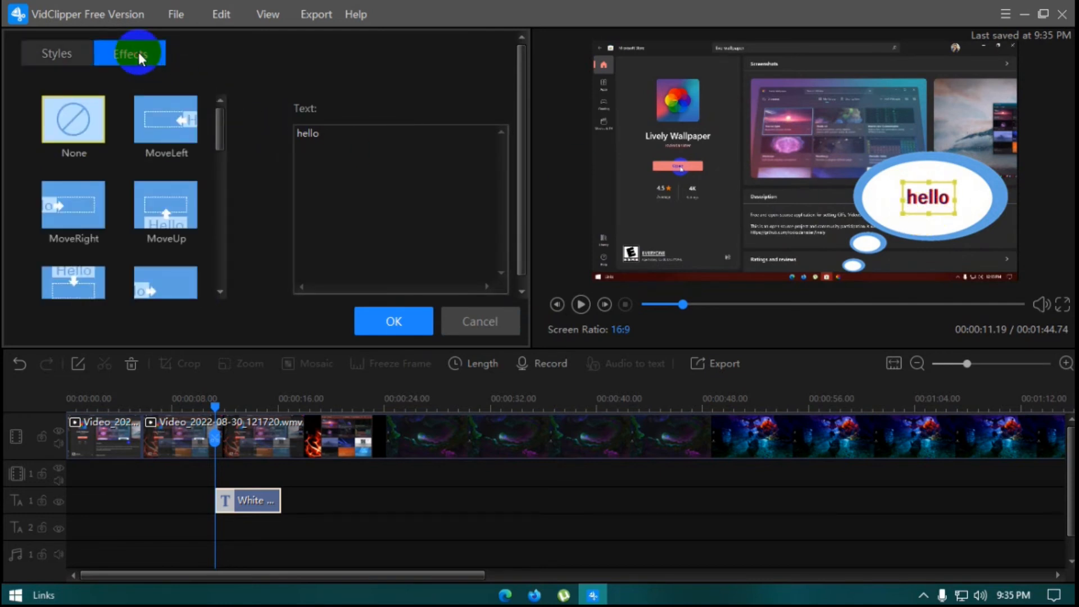
click(69, 198)
click(77, 210)
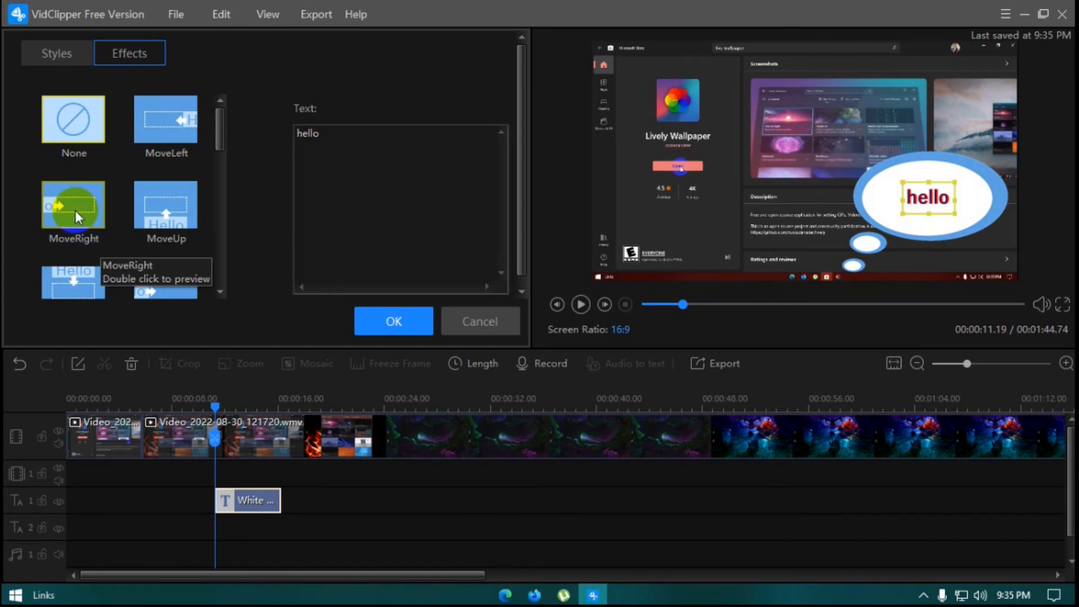
click(360, 324)
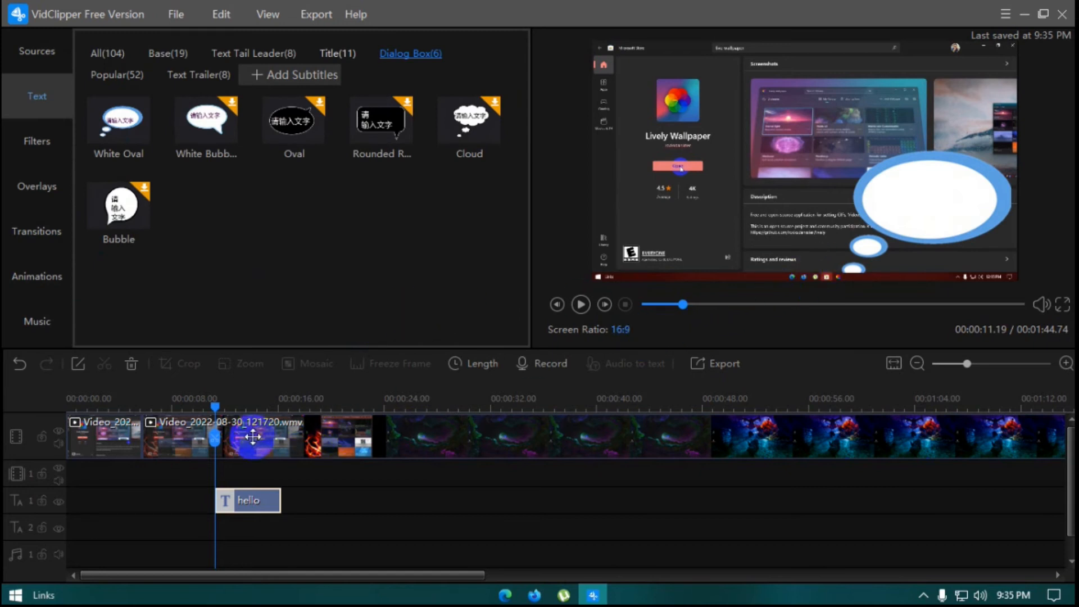
Move the playhead to 00:00:10.71, just before the "hello" clip, and play the text animation up to 00:00:12.00
click(218, 415)
drag(216, 414, 209, 414)
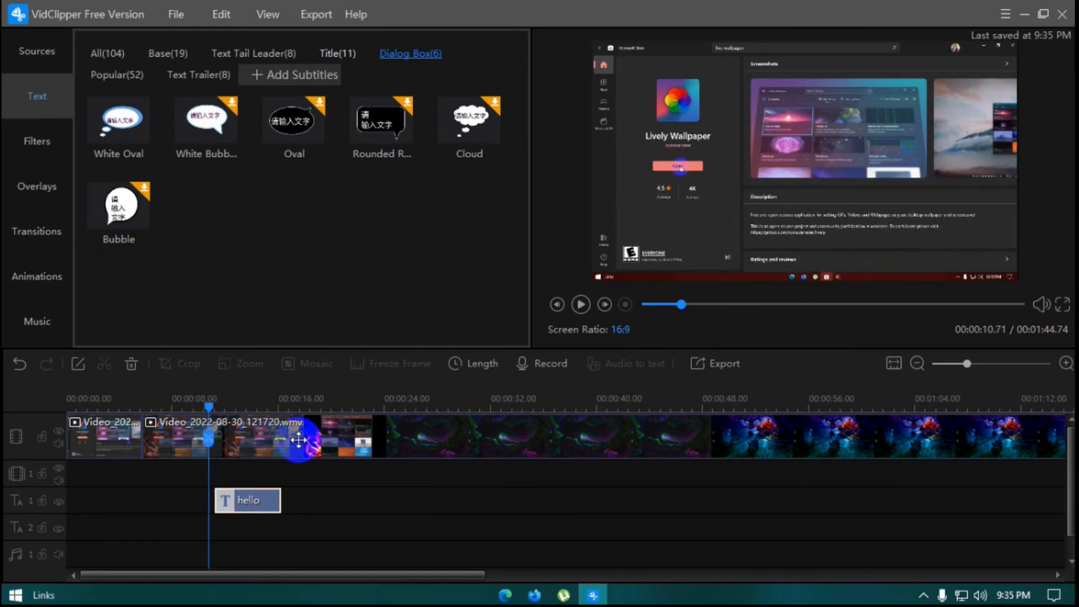
key(space)
key(space)
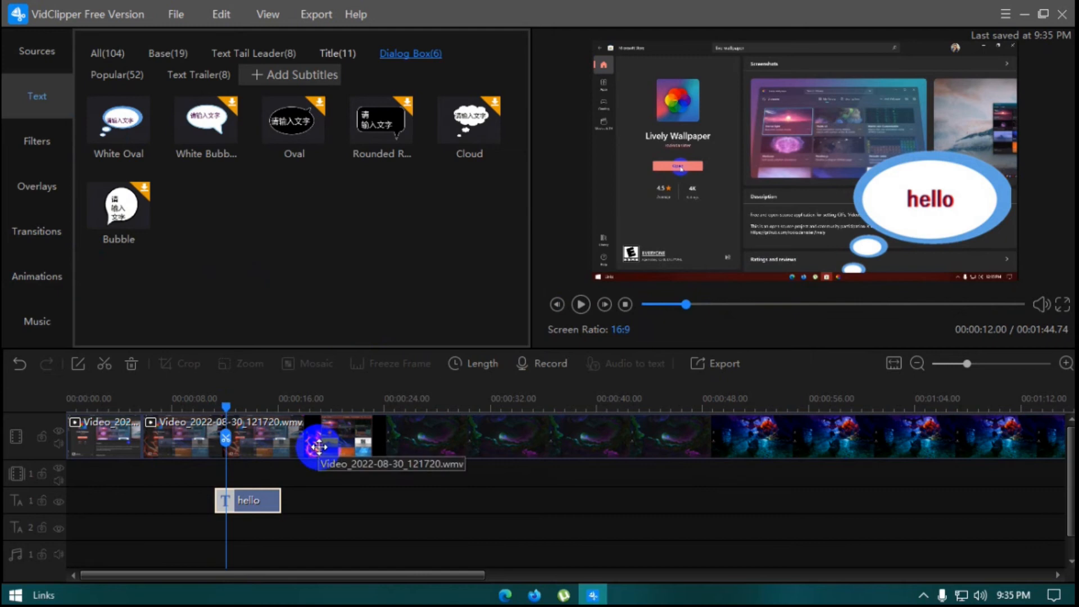
Download the 9-screen filter, add it to the filter track at 00:00:12.00 and preview it
click(31, 137)
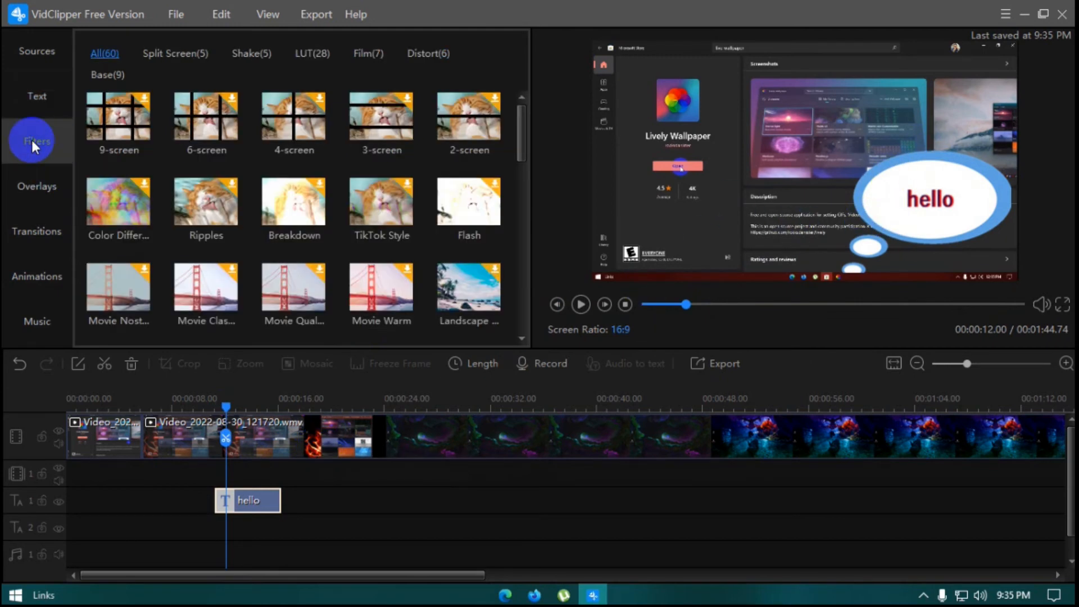
mouse_move(114, 127)
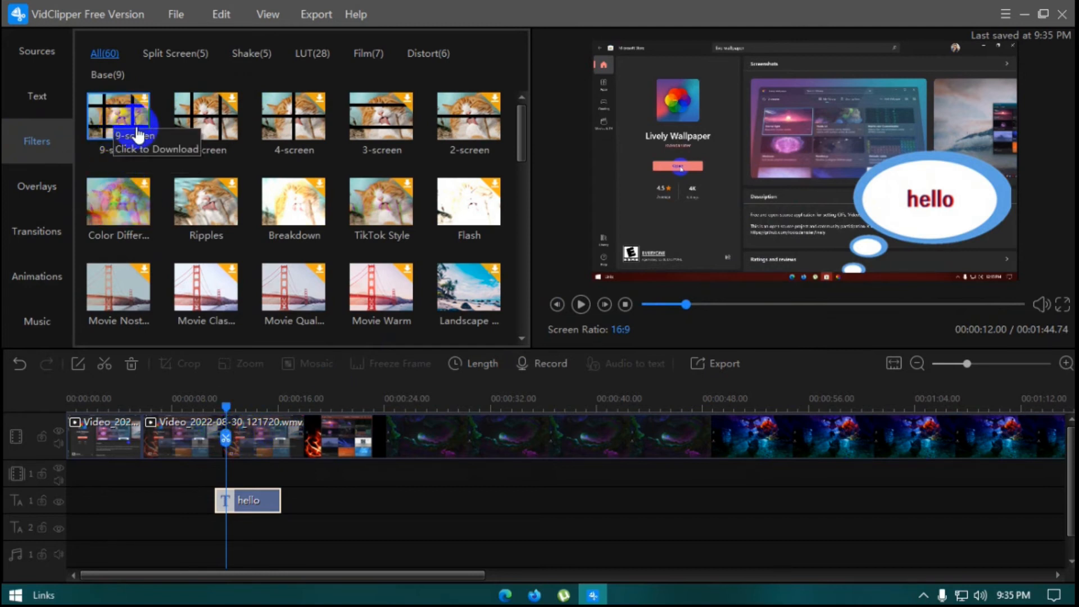
click(118, 117)
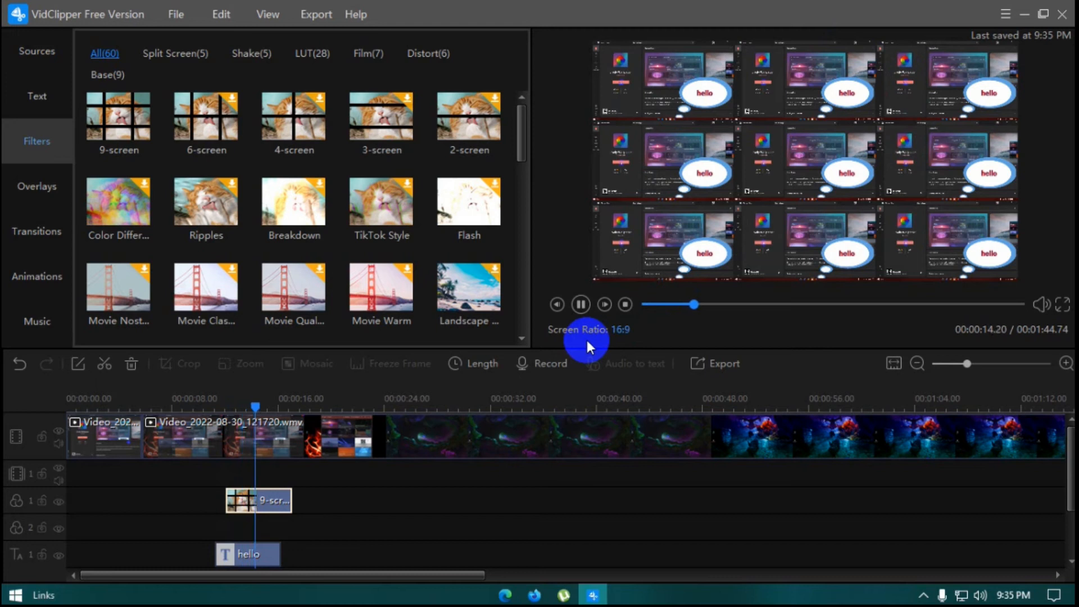
click(581, 304)
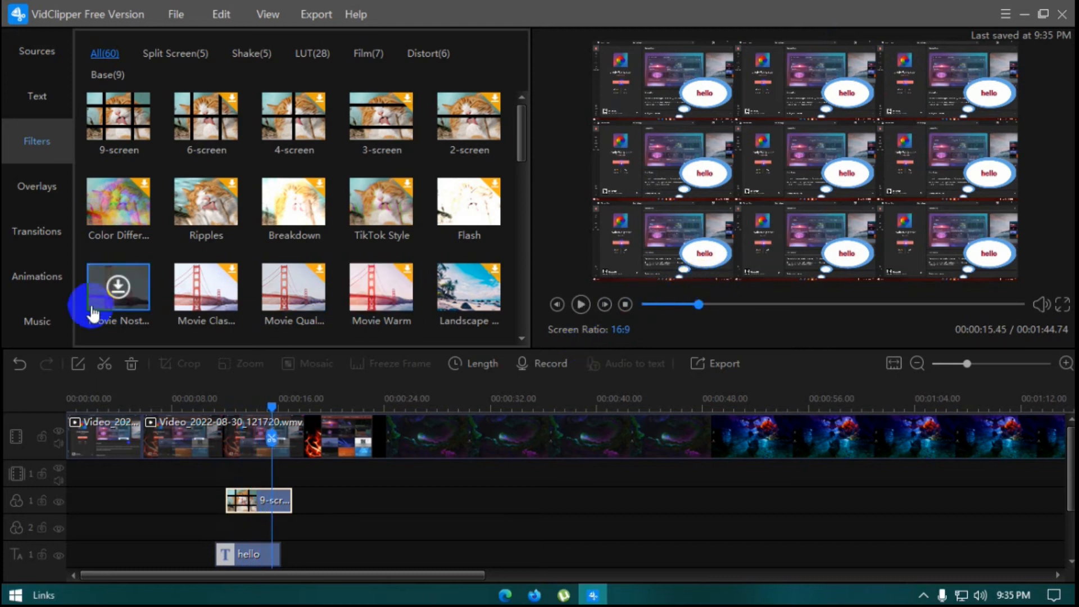
Download the Recall overlay and add it to the overlay track at 00:00:15.45
click(27, 185)
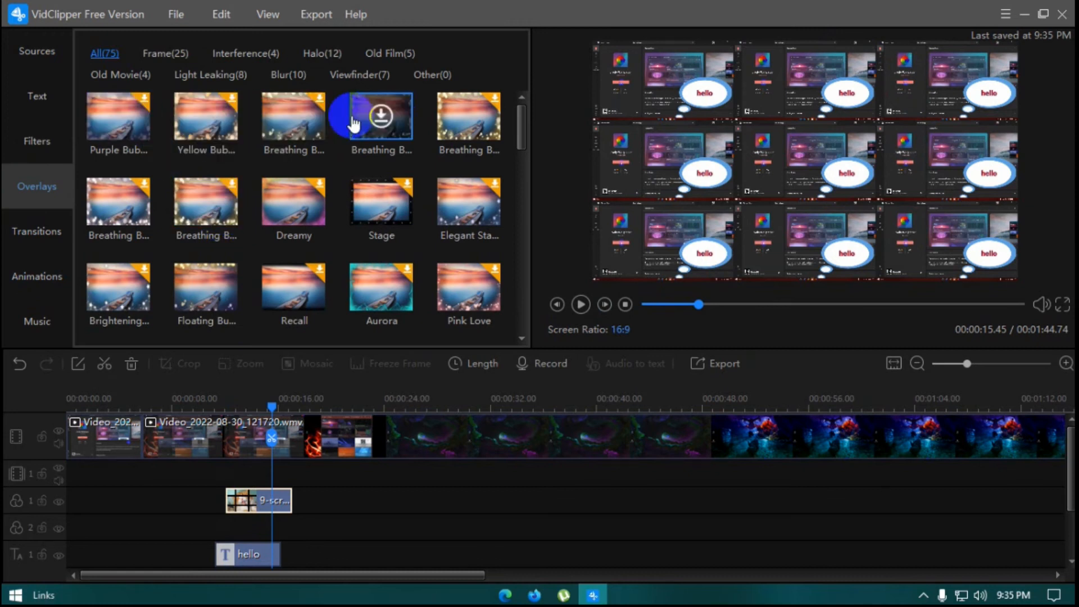
scroll(420, 143, down, 1)
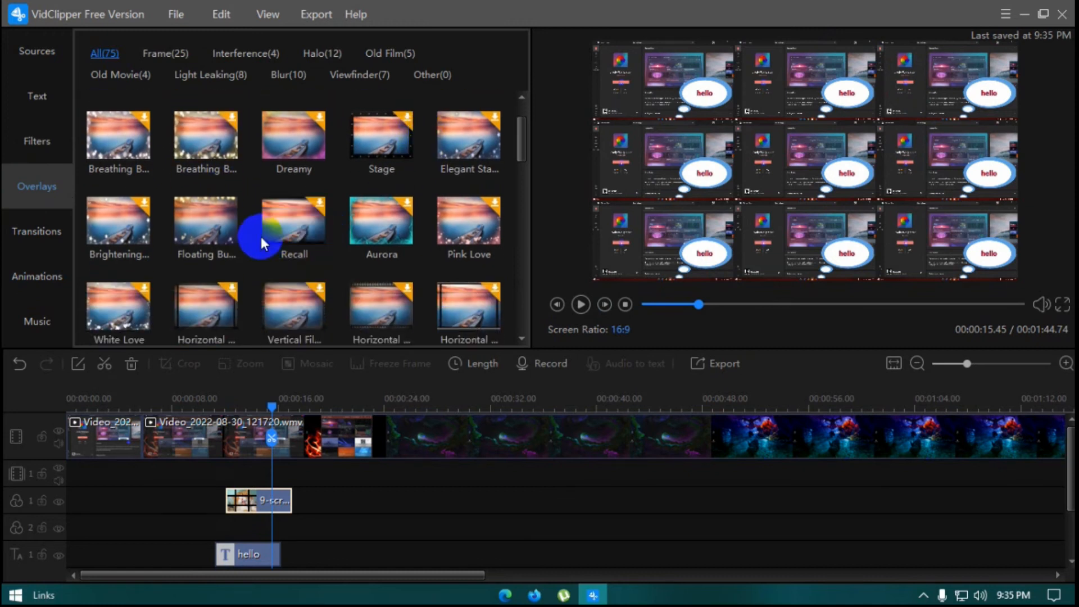
click(293, 219)
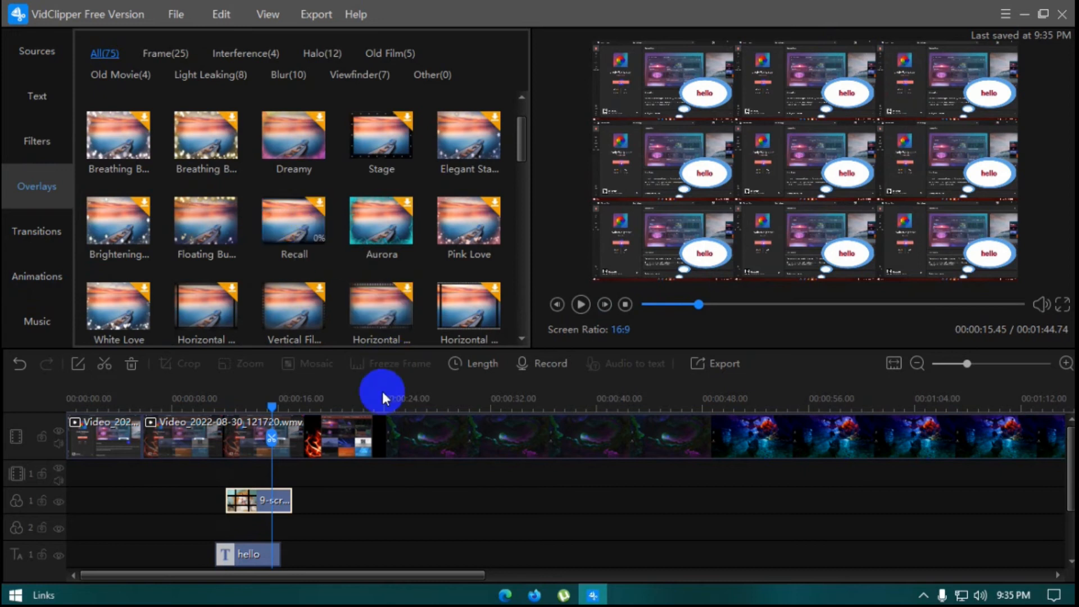
drag(293, 223, 506, 491)
Play the timeline through the Recall overlay to preview it, stopping at 00:00:17.58
key(space)
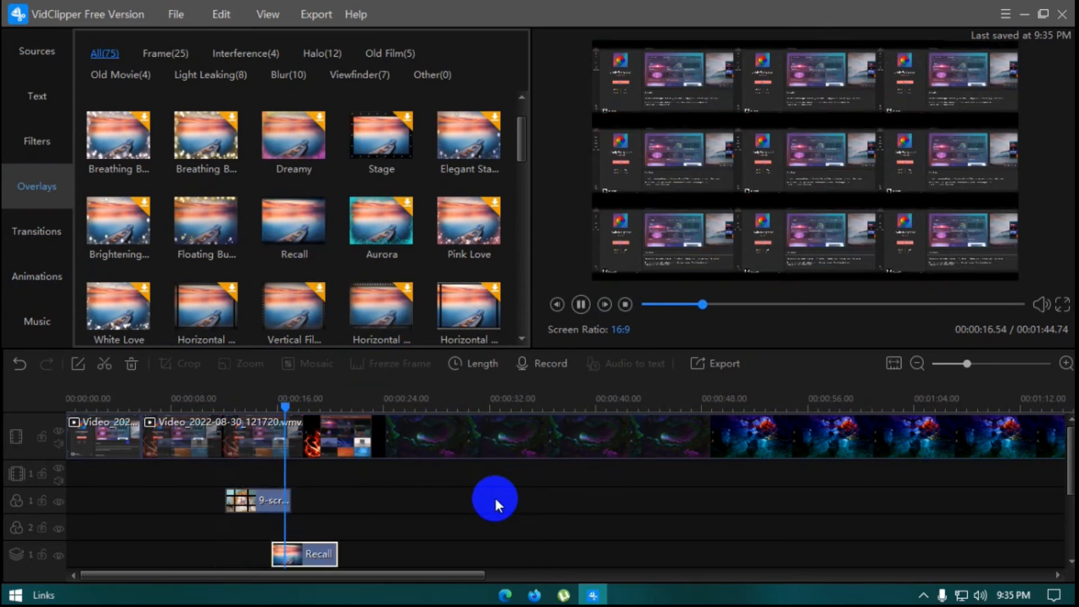
key(space)
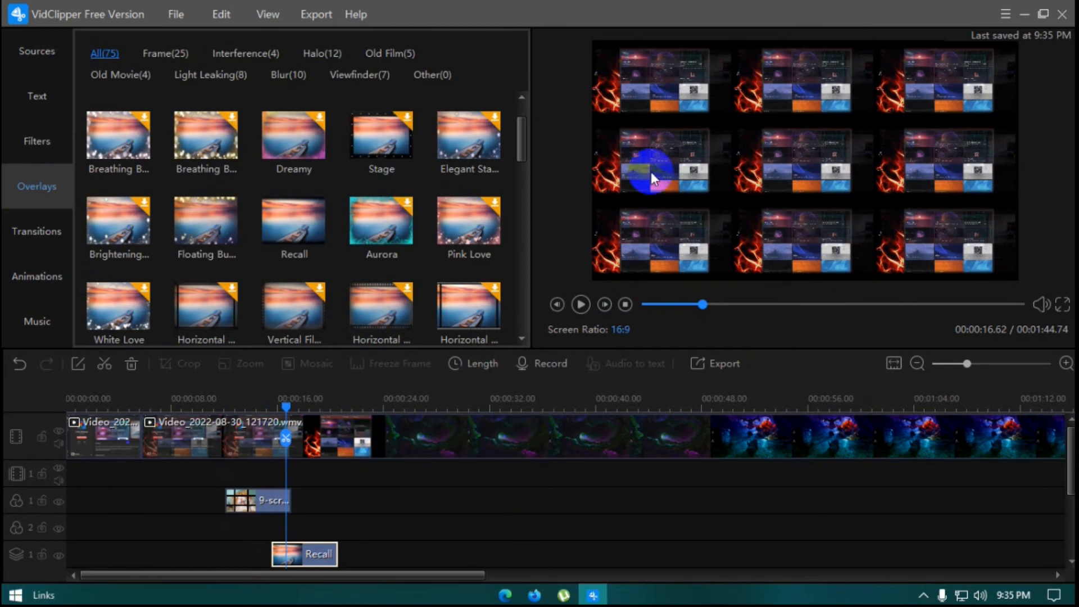
key(space)
key(space)
click(826, 155)
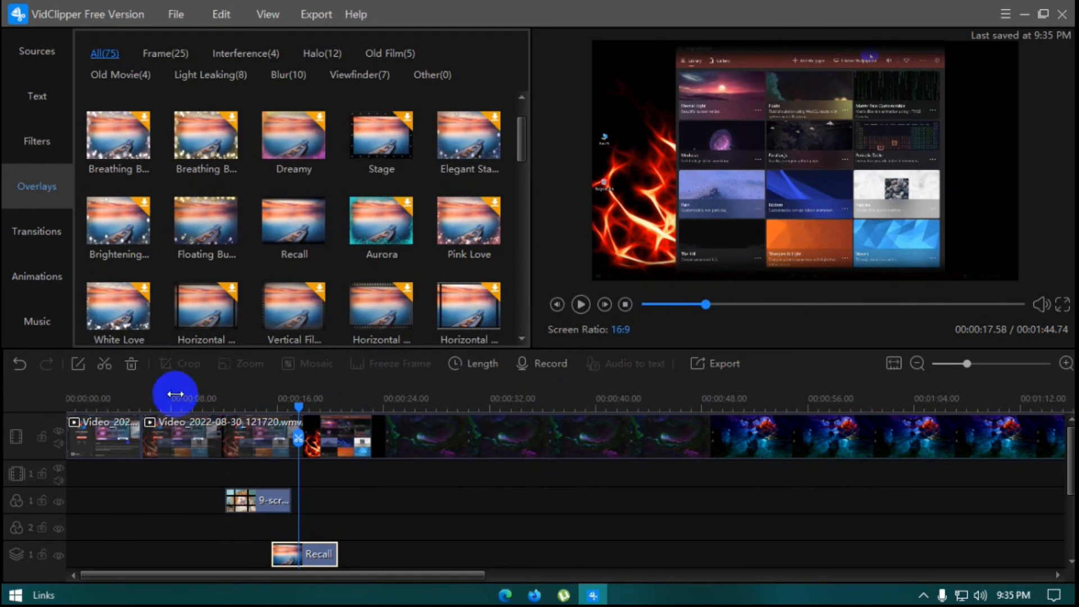
Download the Flake transition and add it at the end of the video track
click(36, 231)
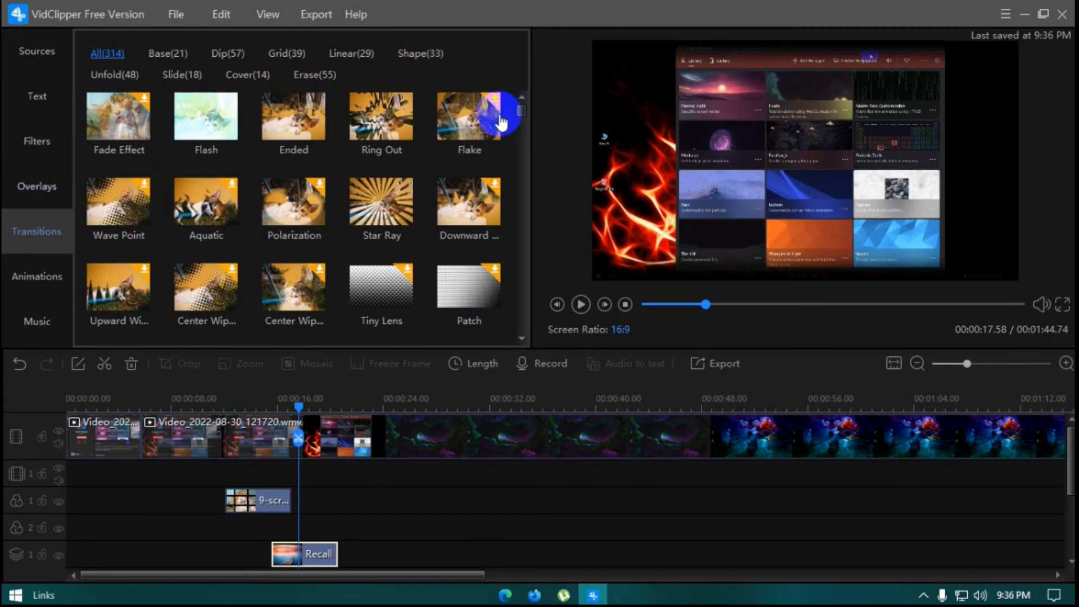
click(472, 120)
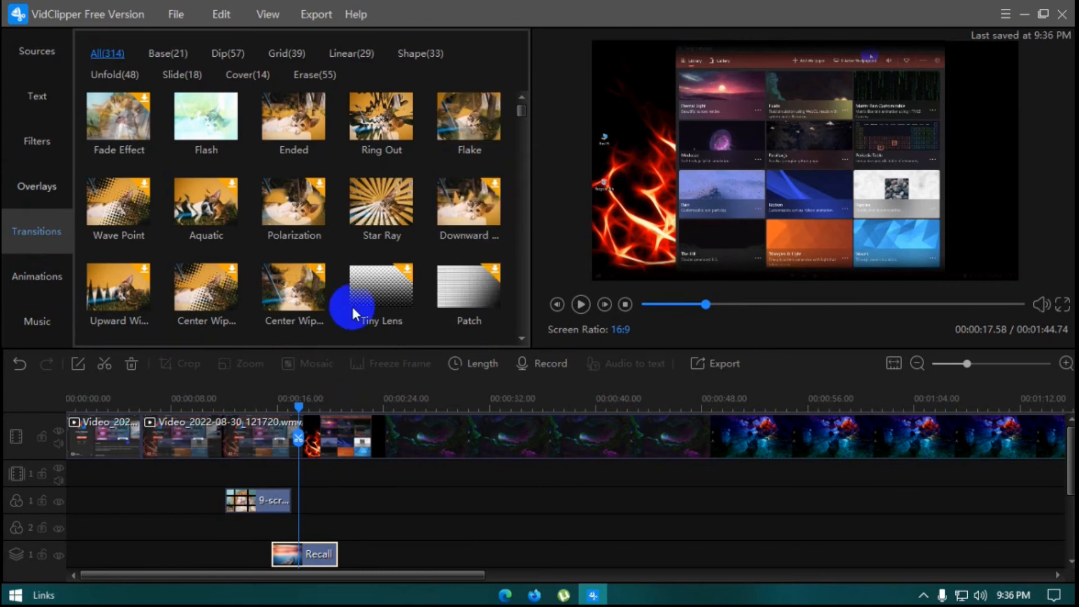
click(467, 119)
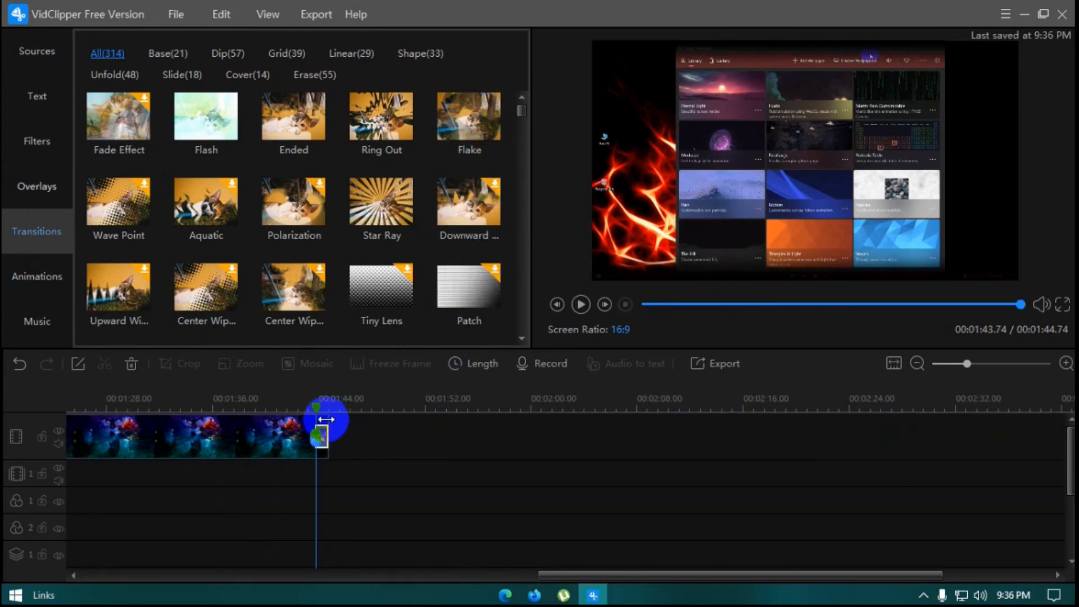
Add the Flake transition between the first and second video clips and play across it to preview the effect
click(263, 433)
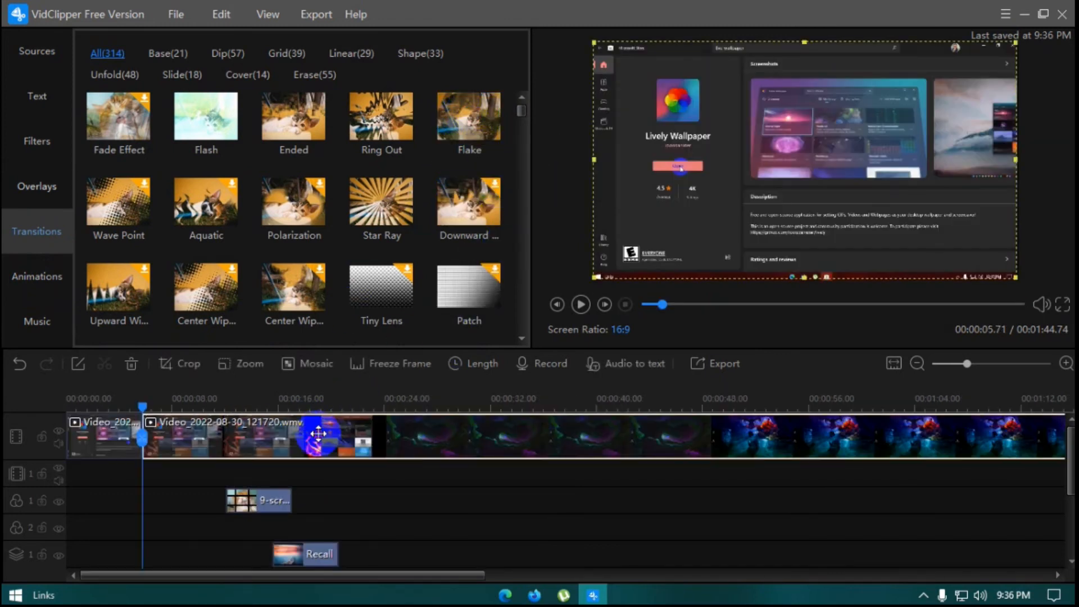
click(112, 438)
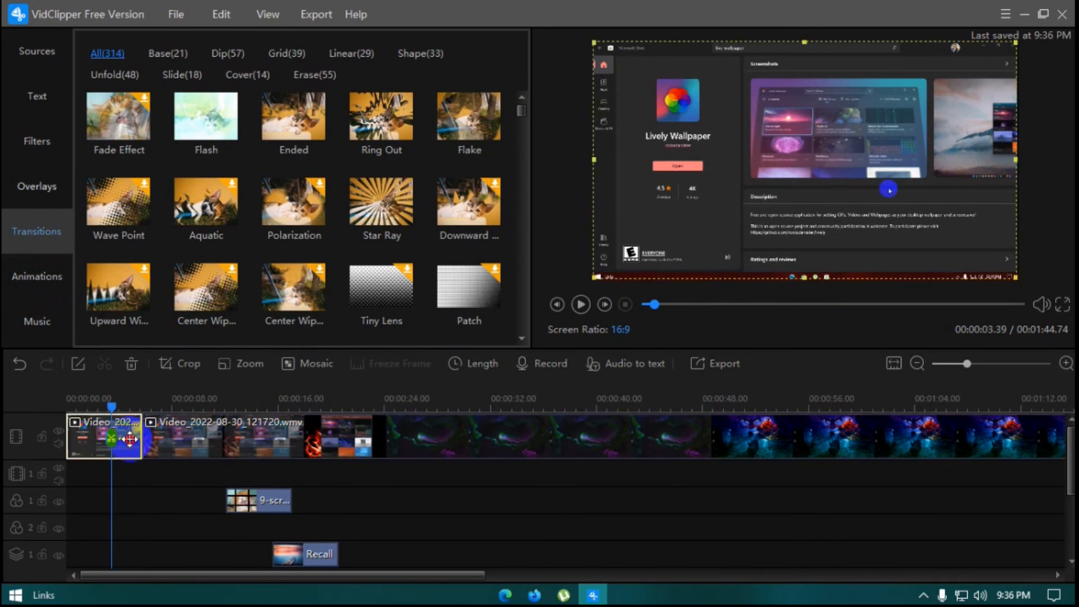
click(468, 118)
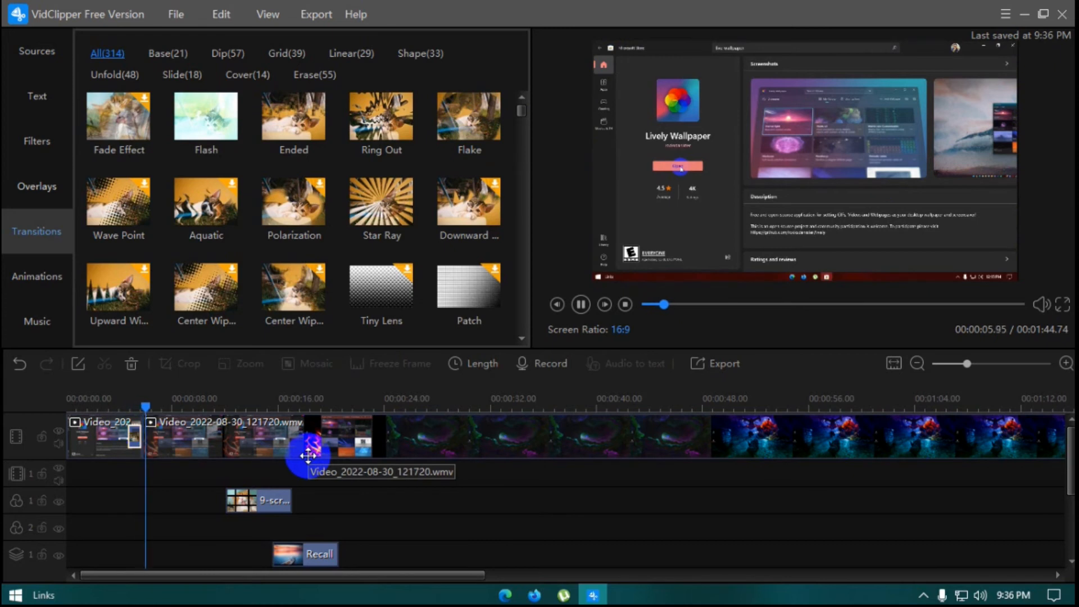
drag(157, 407, 120, 407)
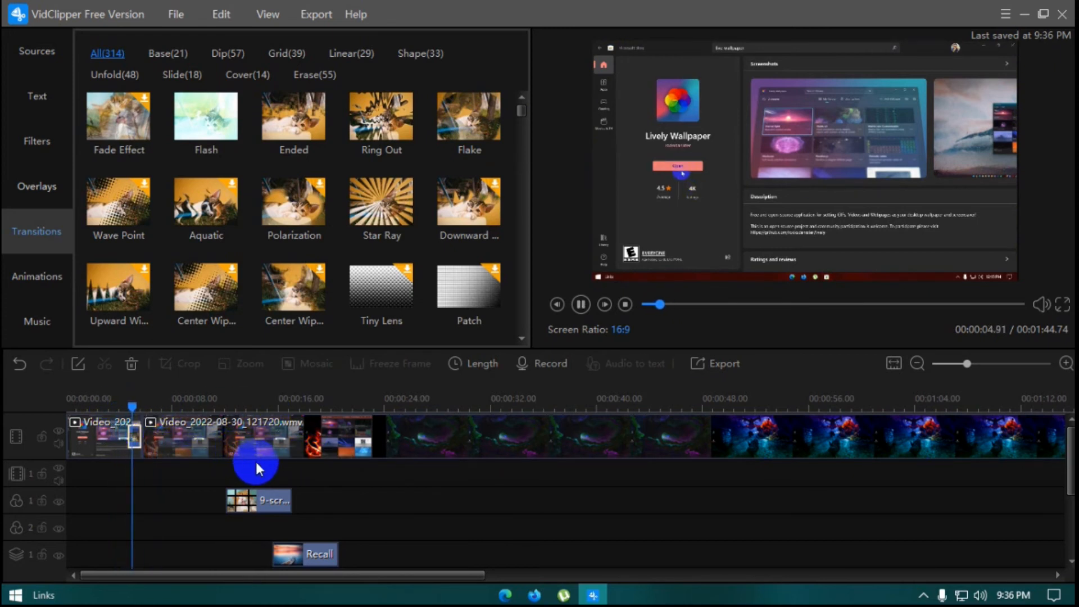
Replace the transition after the first video clip with Flash and preview it, stopping at 00:00:05.87
click(96, 436)
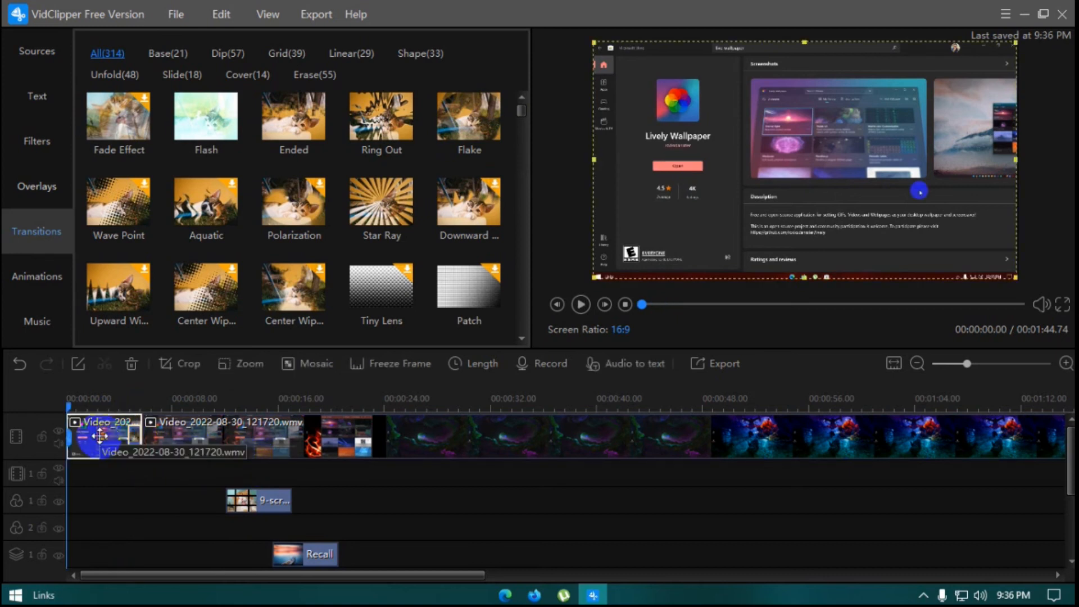
click(85, 405)
drag(87, 413, 137, 414)
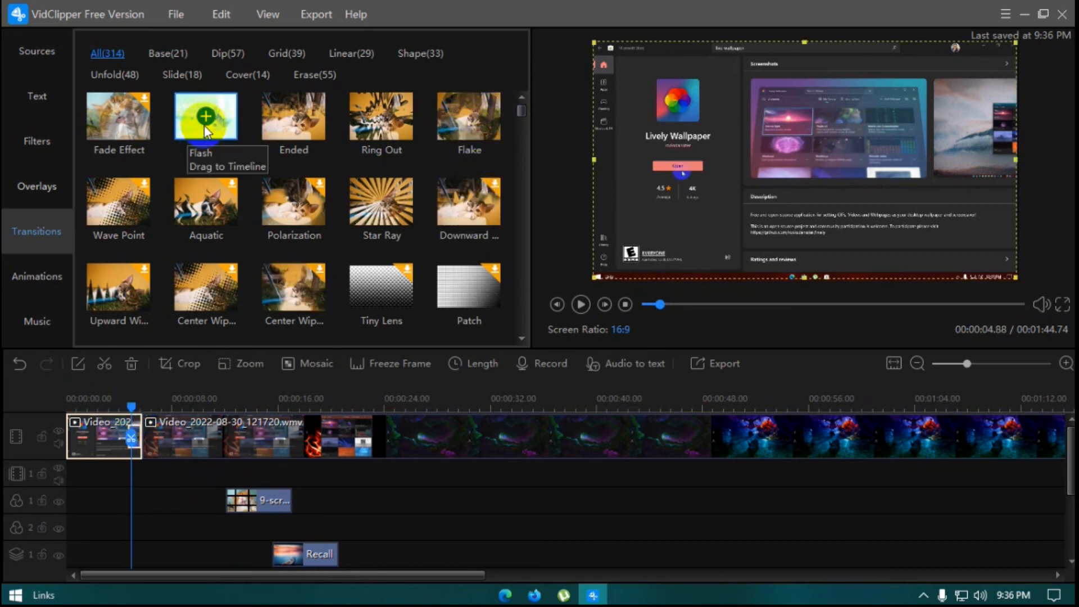
click(130, 400)
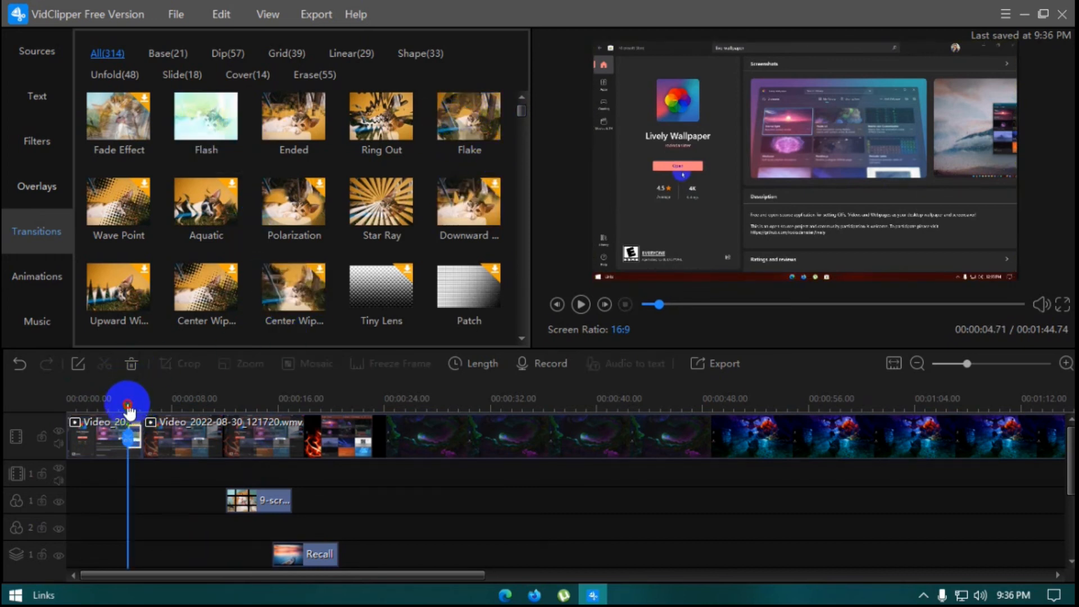
key(space)
key(space)
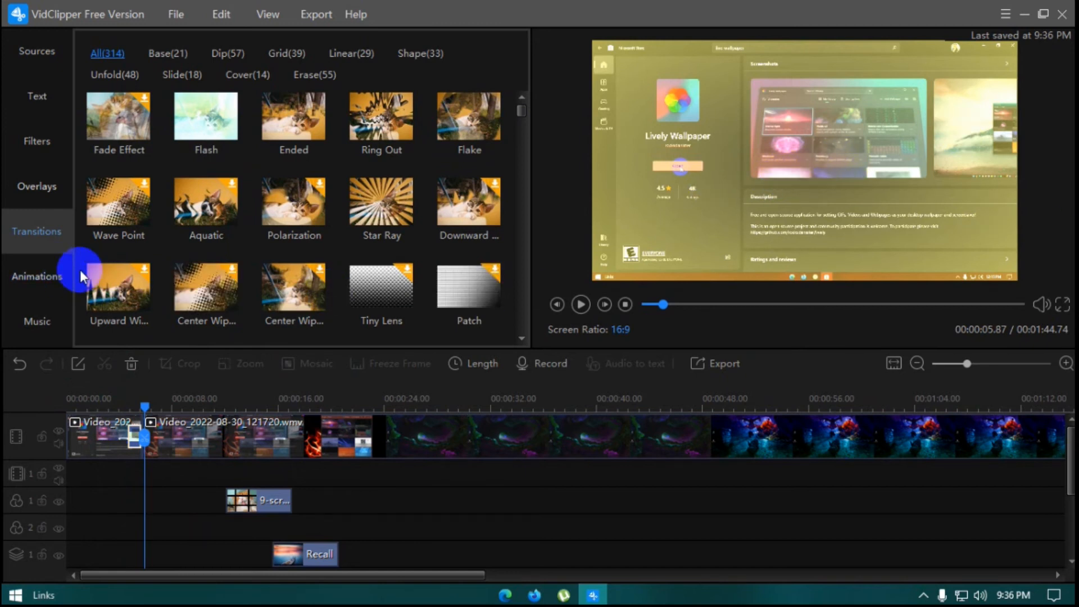
Download the Arrow (white) 27 and Arrow (white) 23 animations and add Arrow (white) 23 above the start of the second clip
click(45, 276)
scroll(433, 212, down, 2)
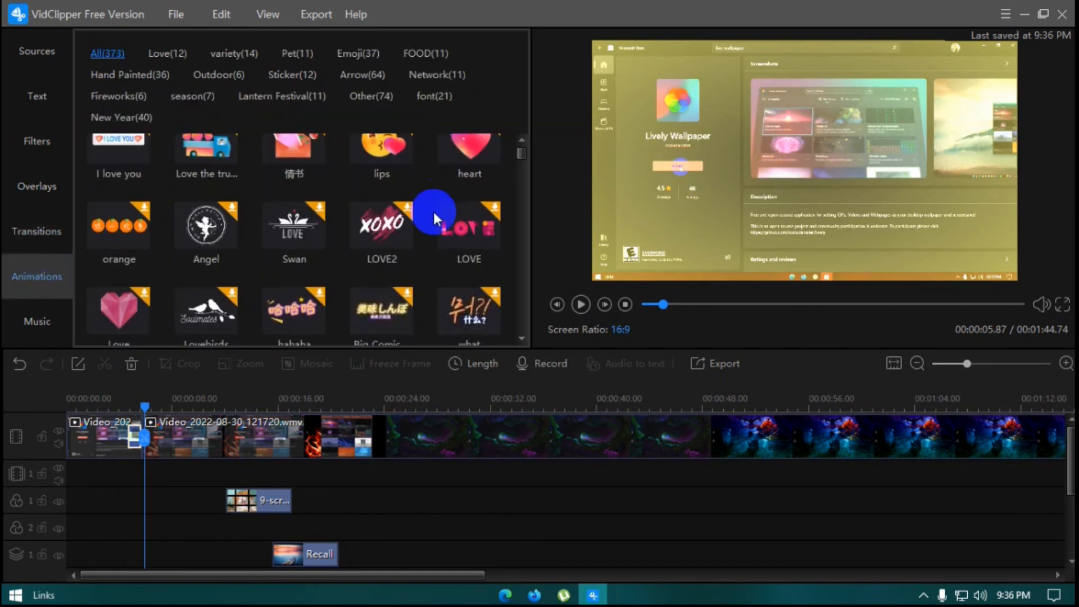
scroll(373, 271, down, 1)
scroll(369, 267, down, 3)
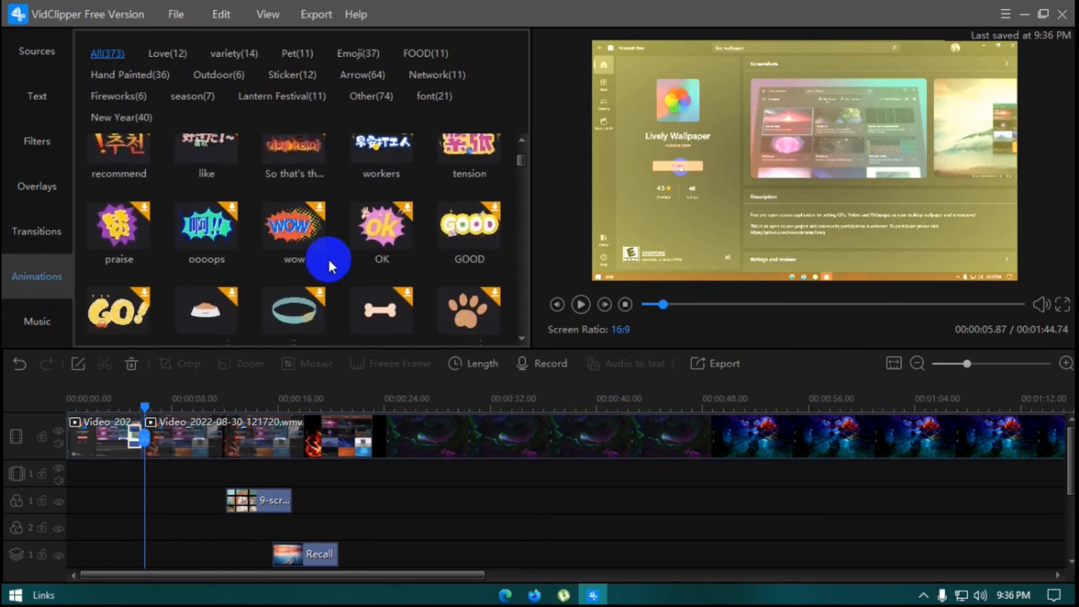
scroll(327, 257, down, 2)
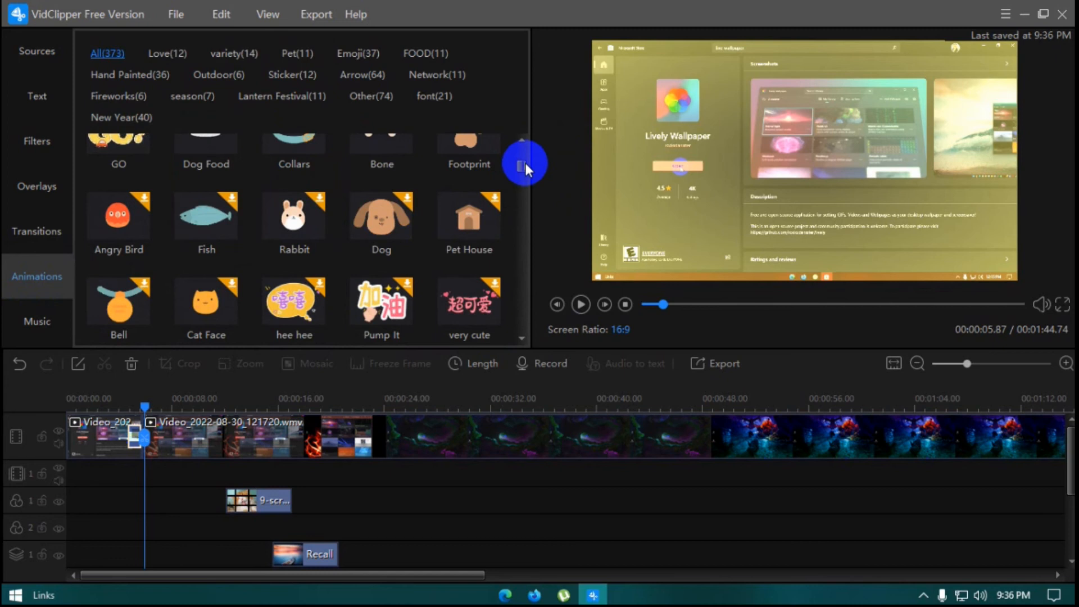
scroll(526, 209, down, 6)
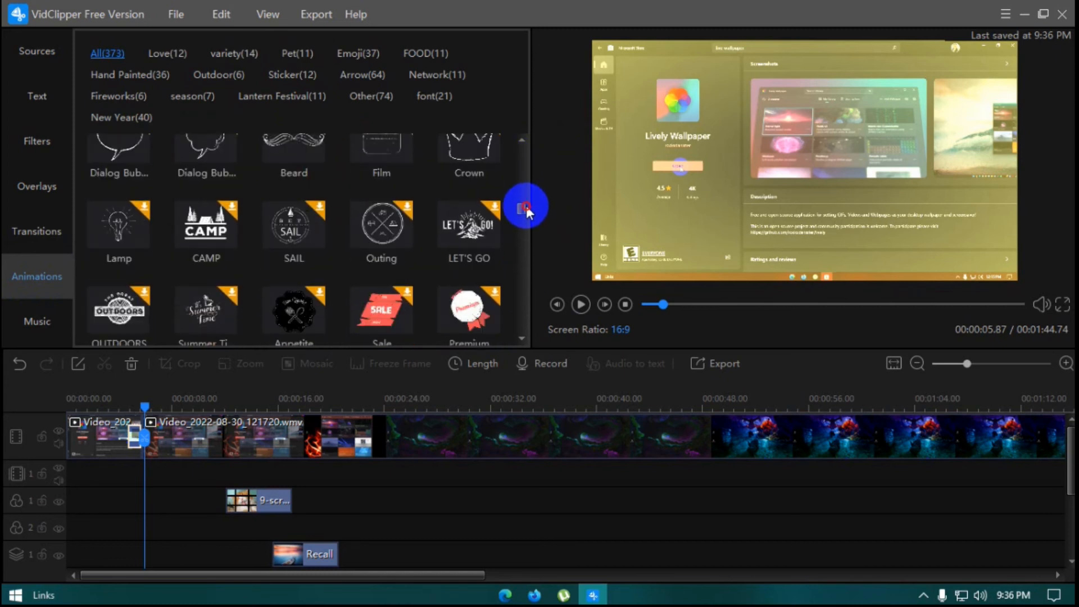
scroll(526, 209, down, 10)
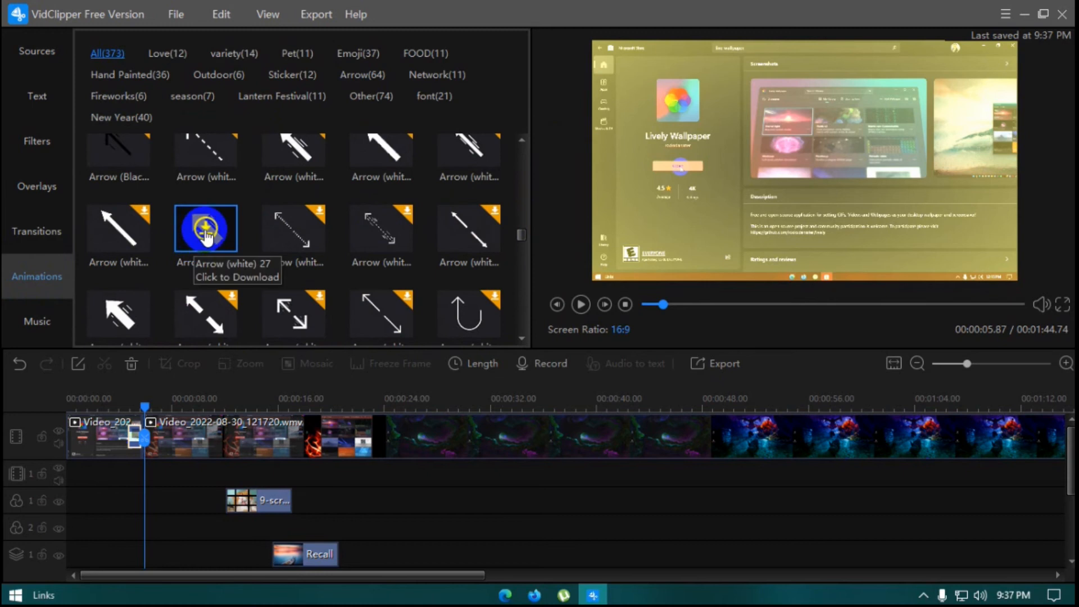
click(207, 238)
click(119, 316)
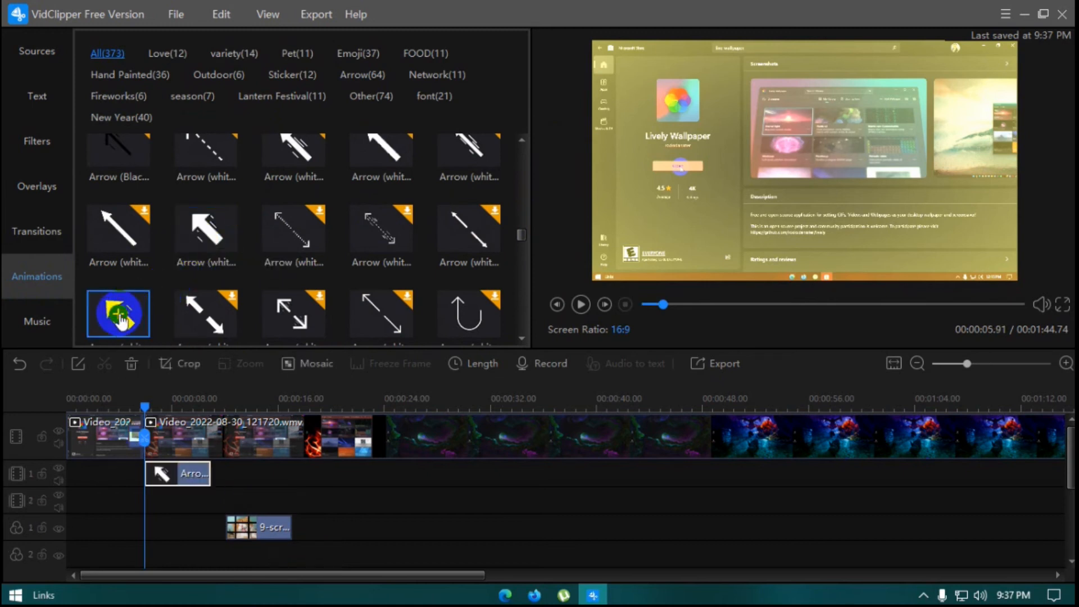
Shrink the arrow to about 16.5% scale and place it just below the app screenshot, at about X 324, Y 178
click(150, 428)
click(840, 206)
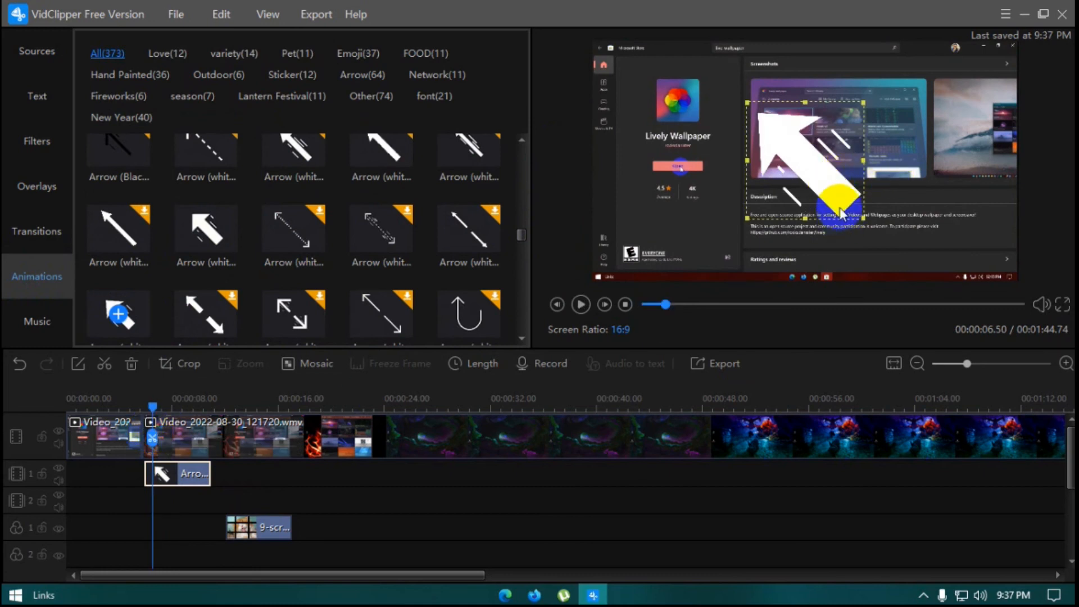
drag(837, 200, 874, 203)
Try blend modes such as Darken and Color Burn and the Circle mask on the arrow, review its audio settings, and discard the changes
double_click(179, 479)
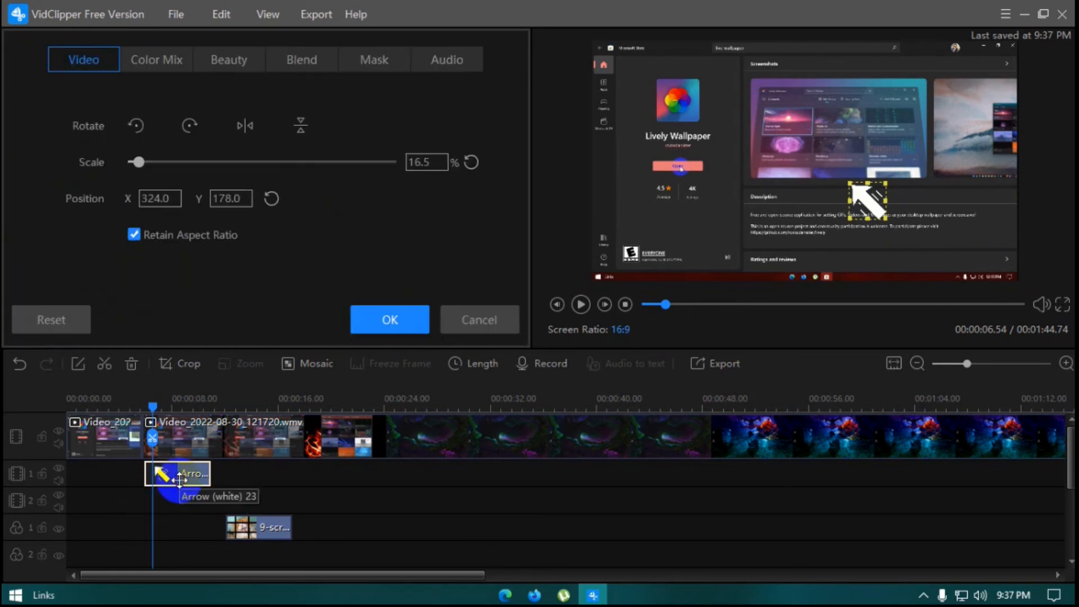
click(150, 62)
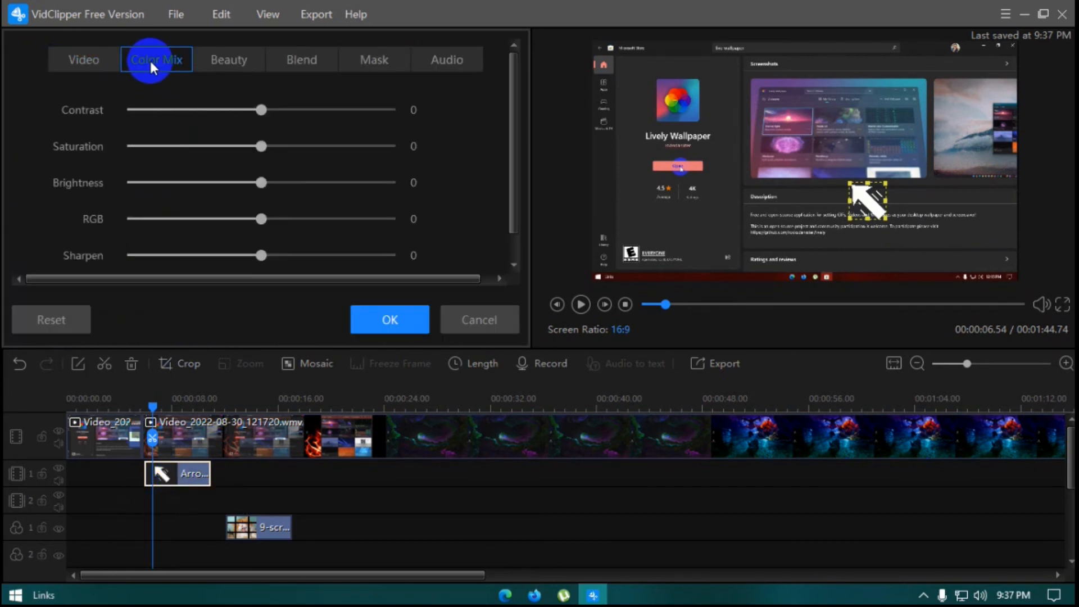
click(218, 61)
click(303, 60)
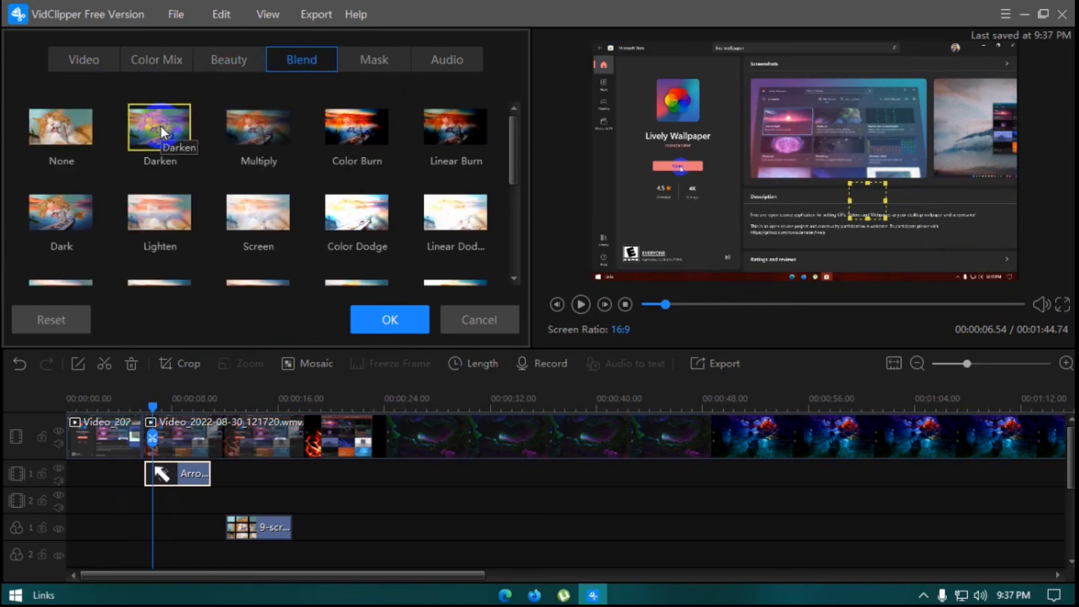
click(285, 131)
click(339, 133)
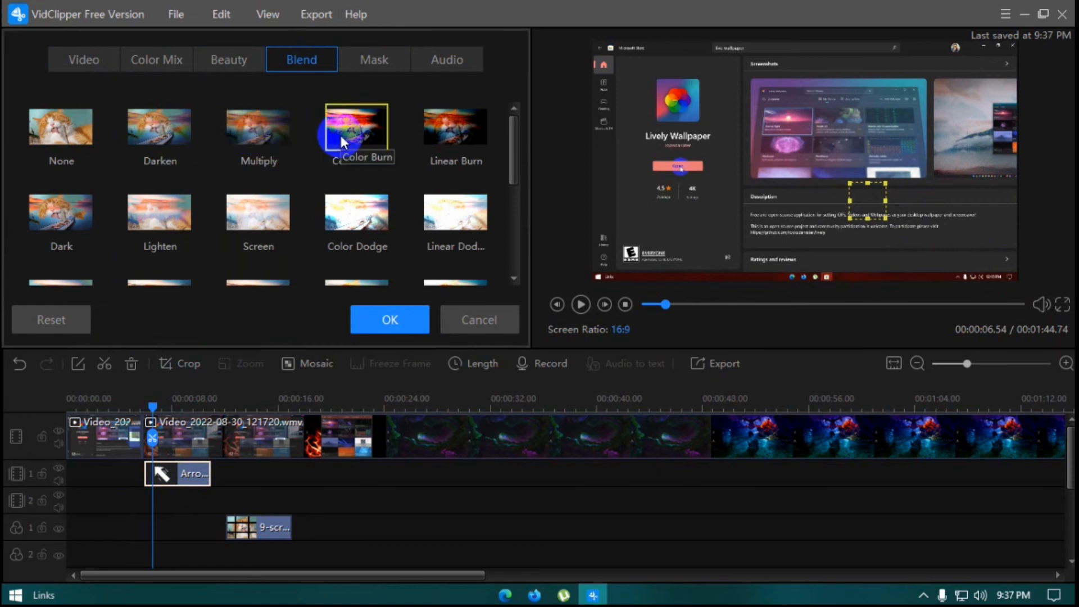
click(404, 58)
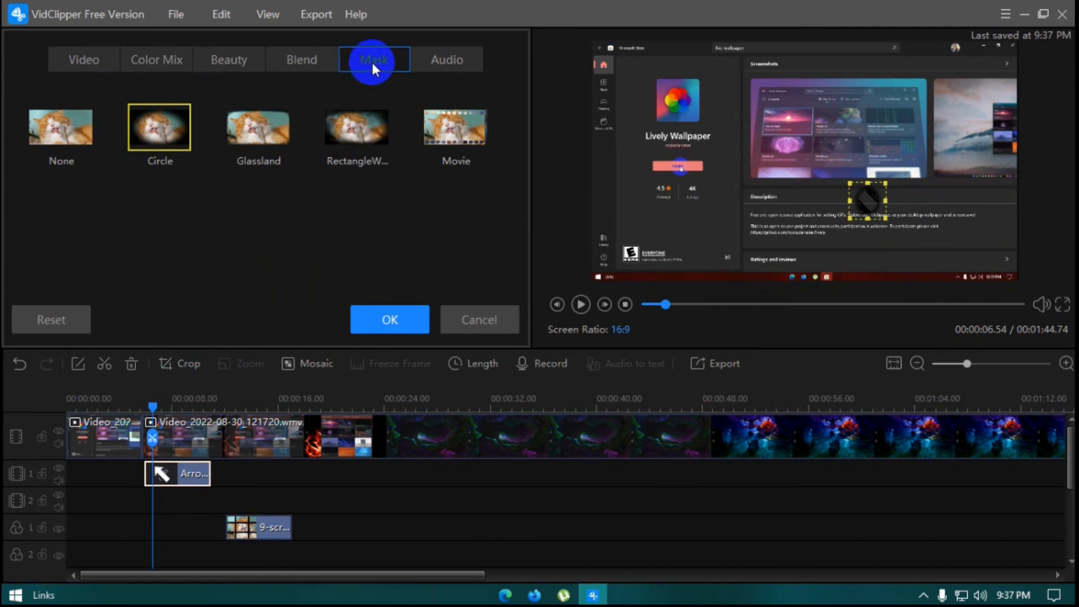
click(456, 56)
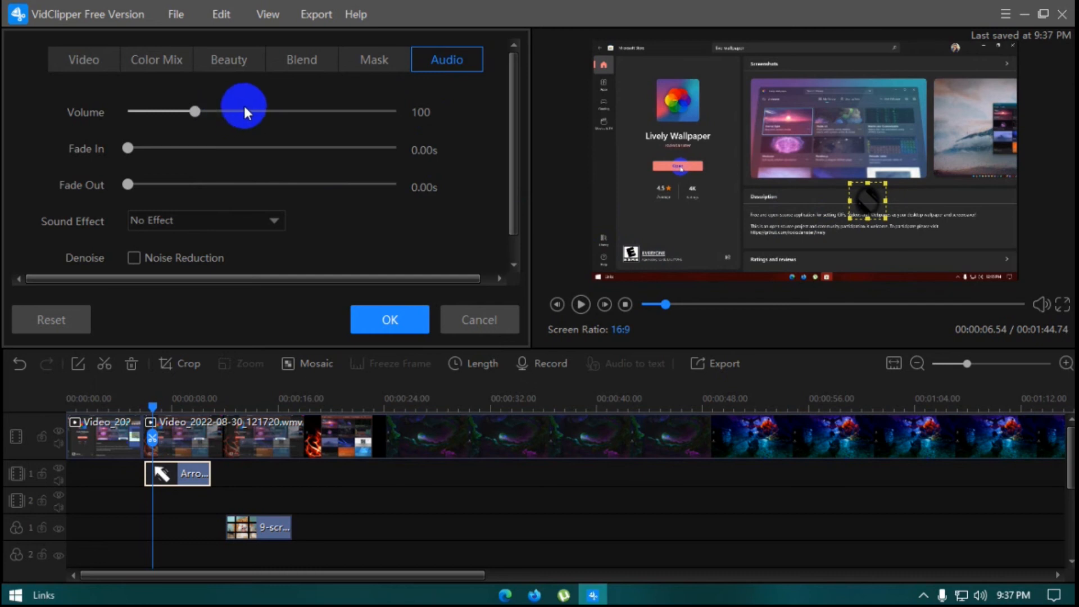
click(463, 324)
Download the 5 Cents Back music and add it to the music track at 00:00:06.54
click(31, 316)
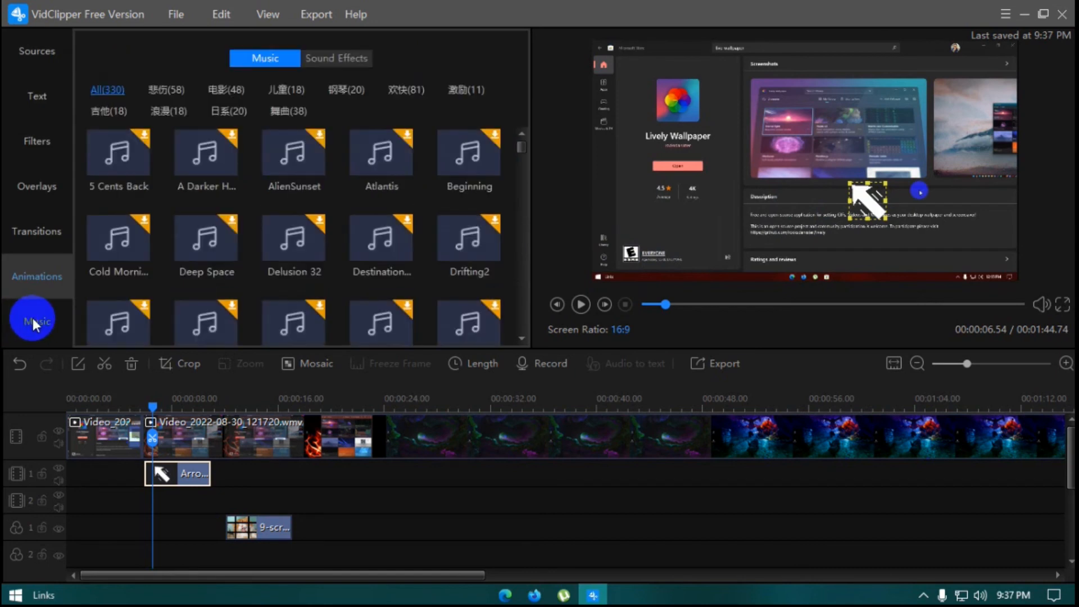
click(117, 155)
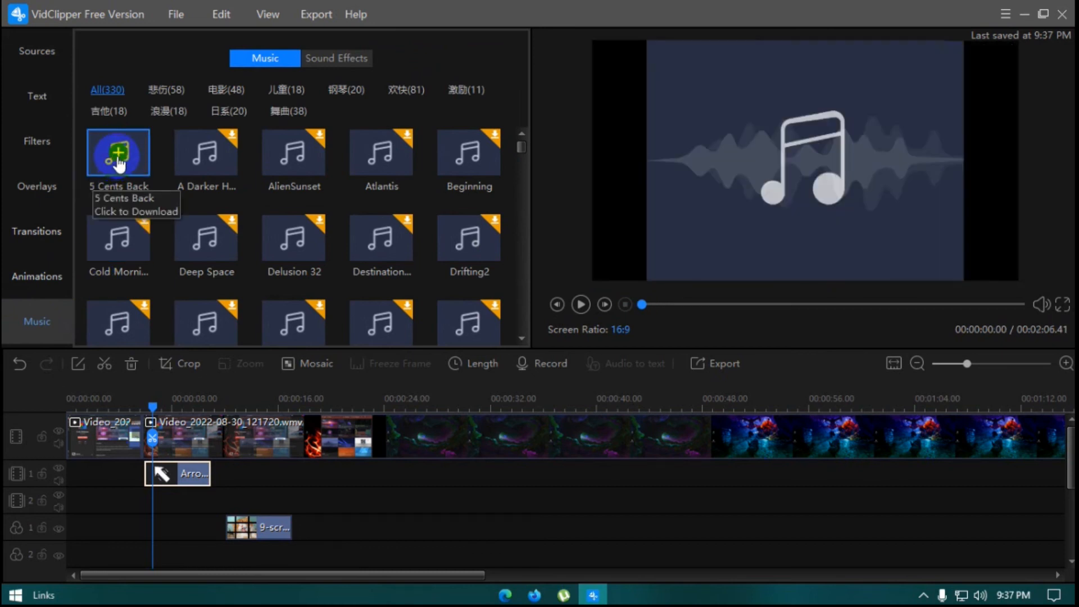
click(118, 159)
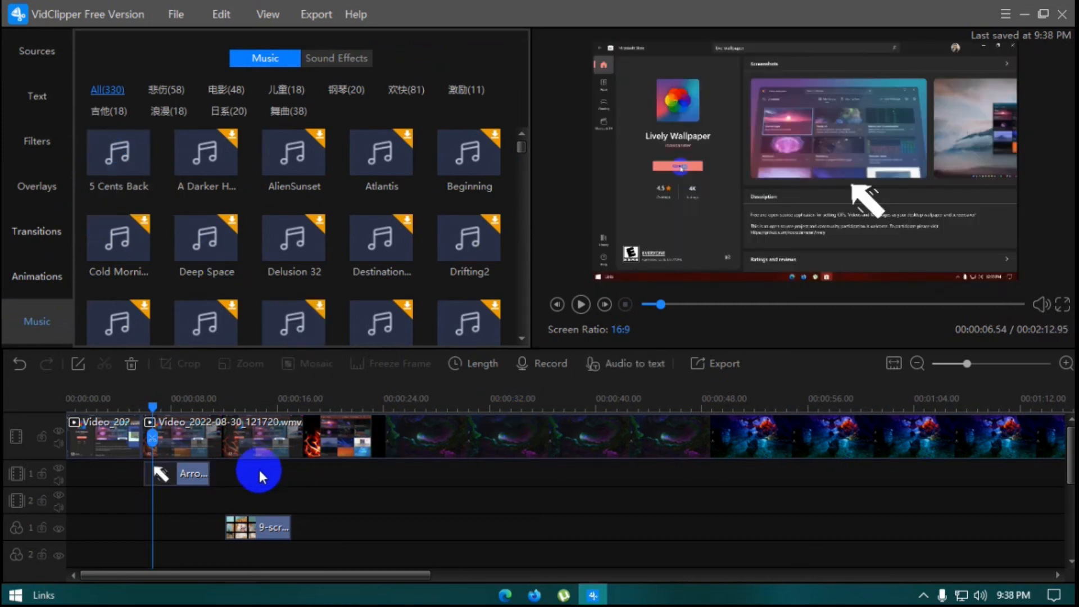
Look over all timeline tracks and play the project with the added music, stopping at 00:00:09.29
scroll(218, 475, down, 5)
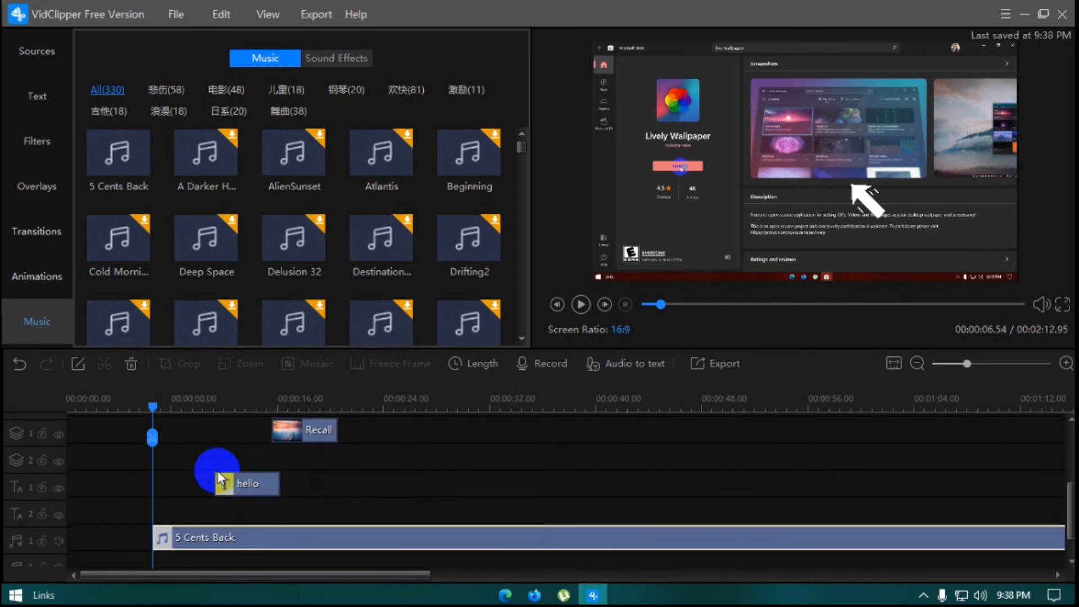
scroll(219, 475, down, 1)
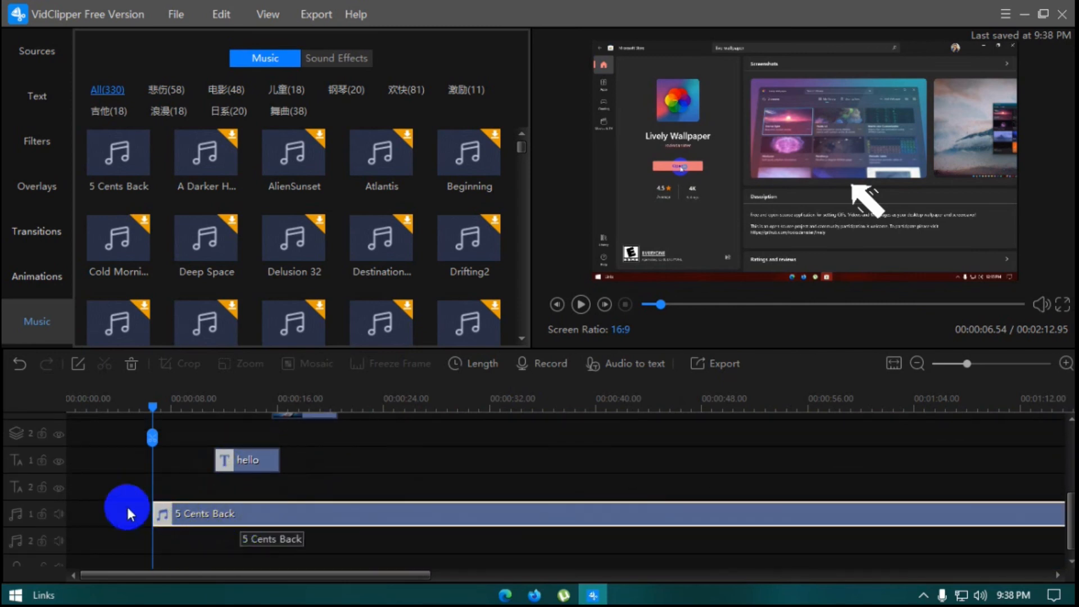
scroll(68, 490, down, 1)
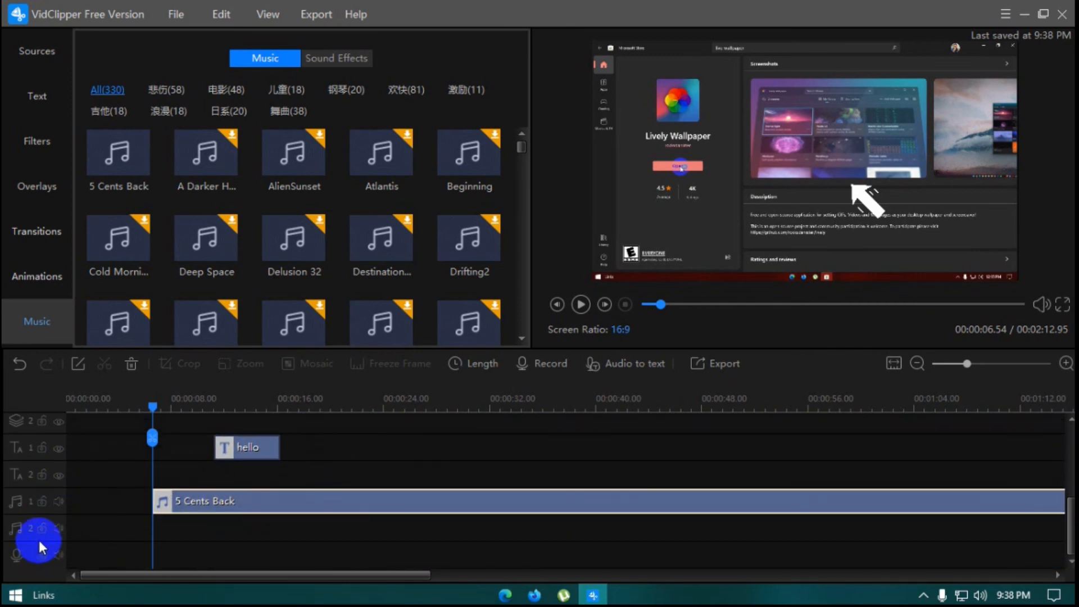
scroll(173, 488, up, 8)
scroll(353, 484, up, 1)
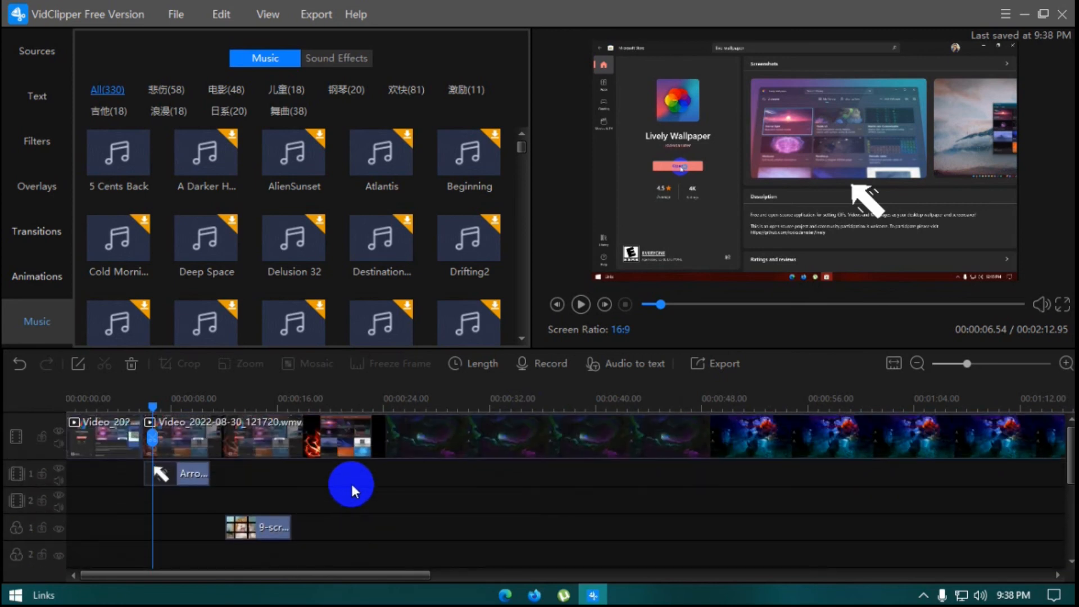
scroll(345, 485, down, 1)
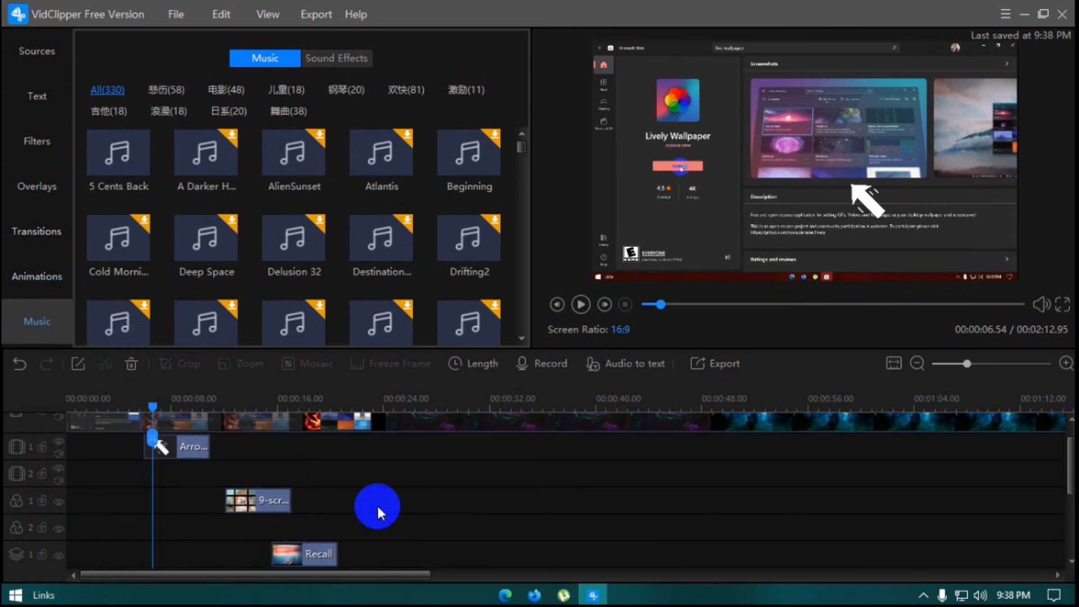
scroll(376, 506, down, 4)
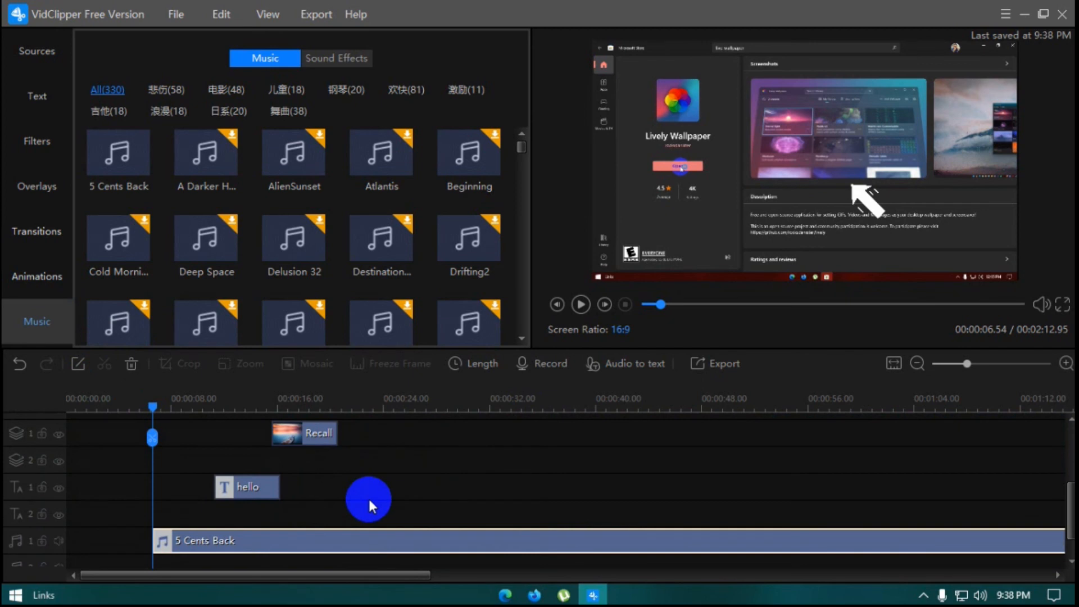
scroll(369, 497, up, 4)
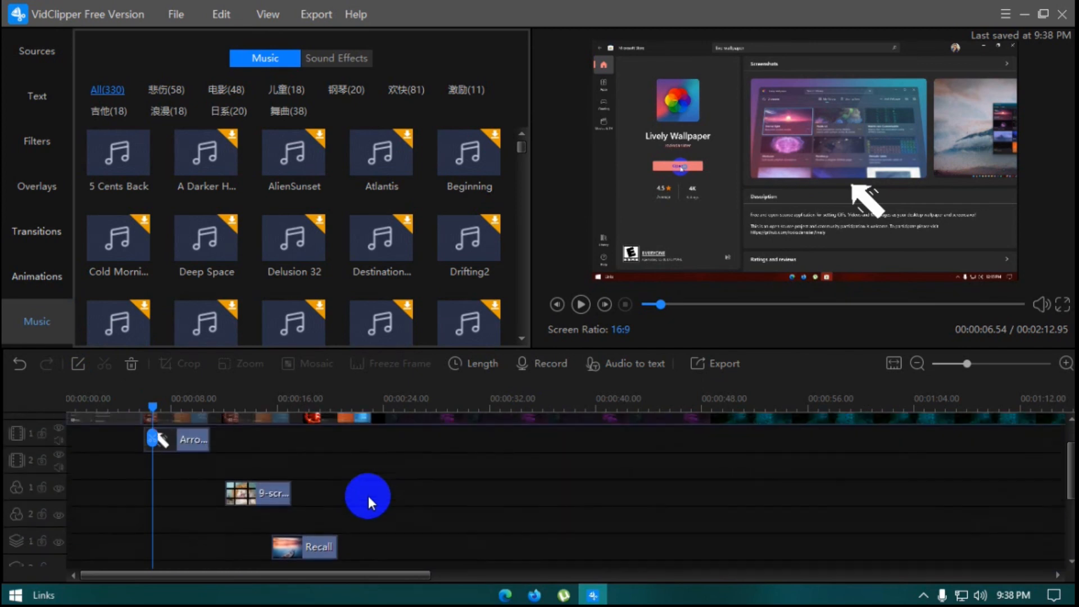
key(space)
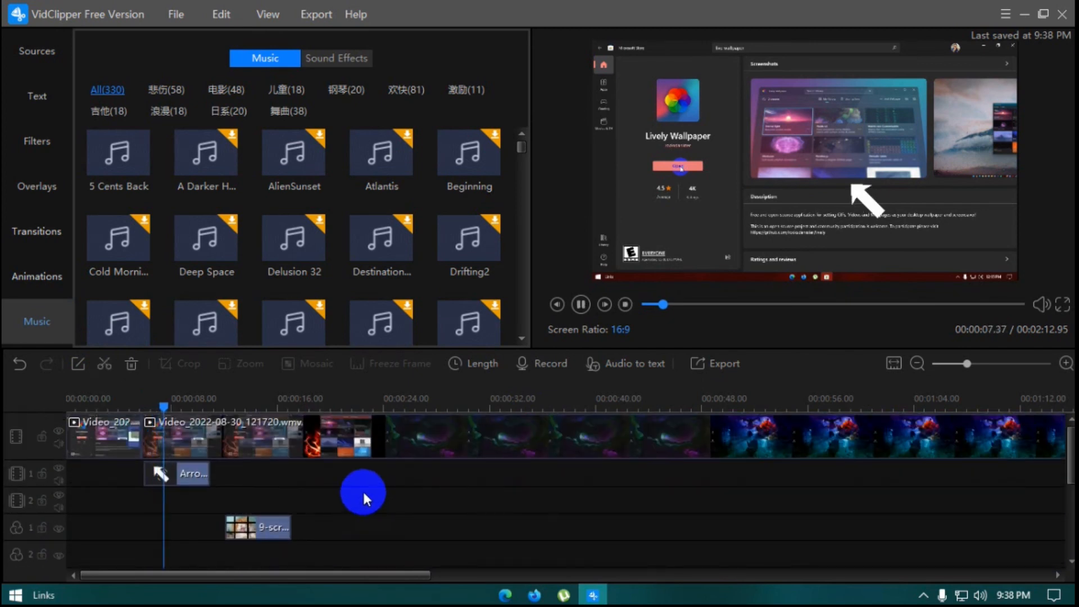
key(space)
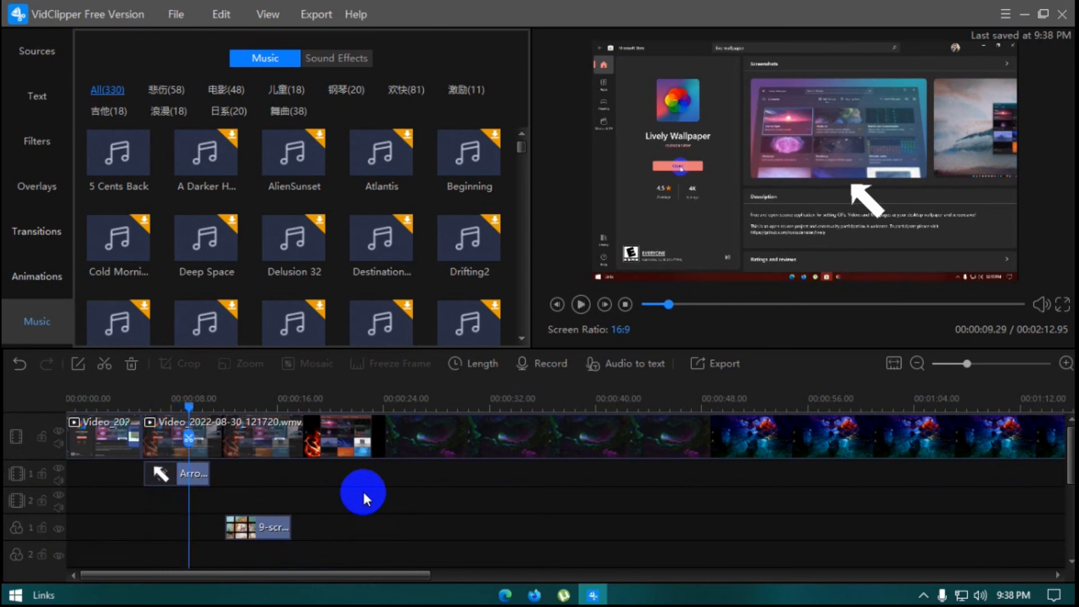
Browse further through the available music tracks and open the local media sources
scroll(314, 262, down, 3)
scroll(323, 263, down, 6)
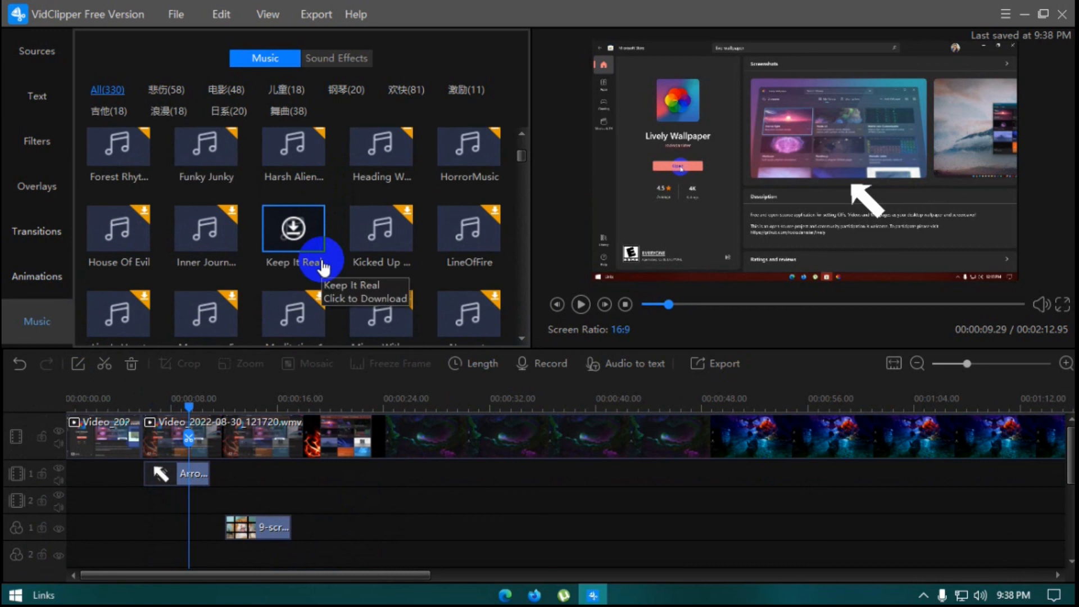
click(28, 51)
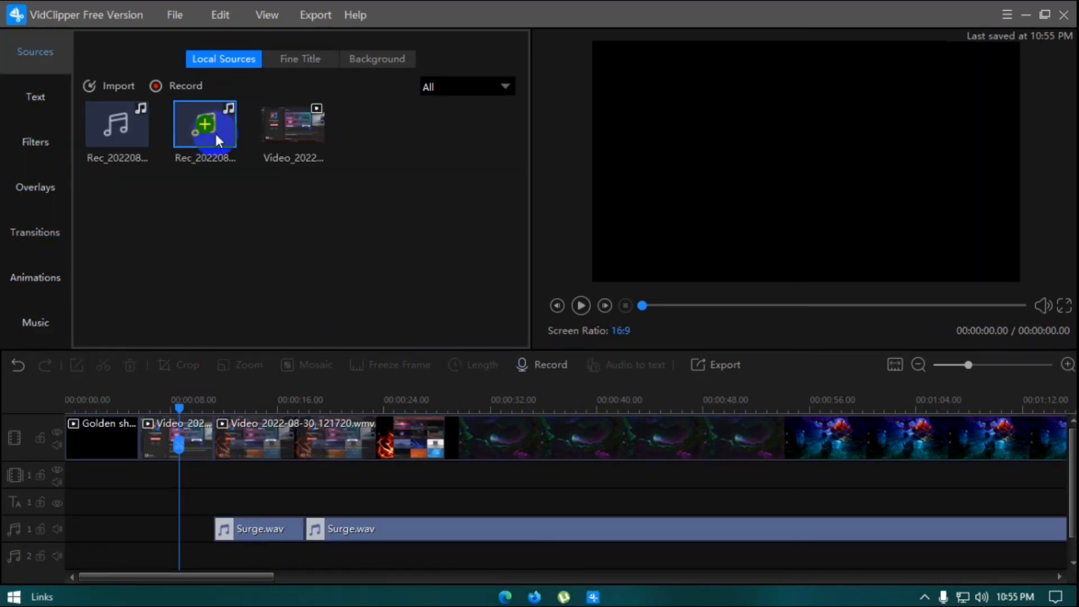
Remove the 1.22-second recording Rec_20220831_225243.mp3 from the local media sources
click(319, 157)
click(139, 143)
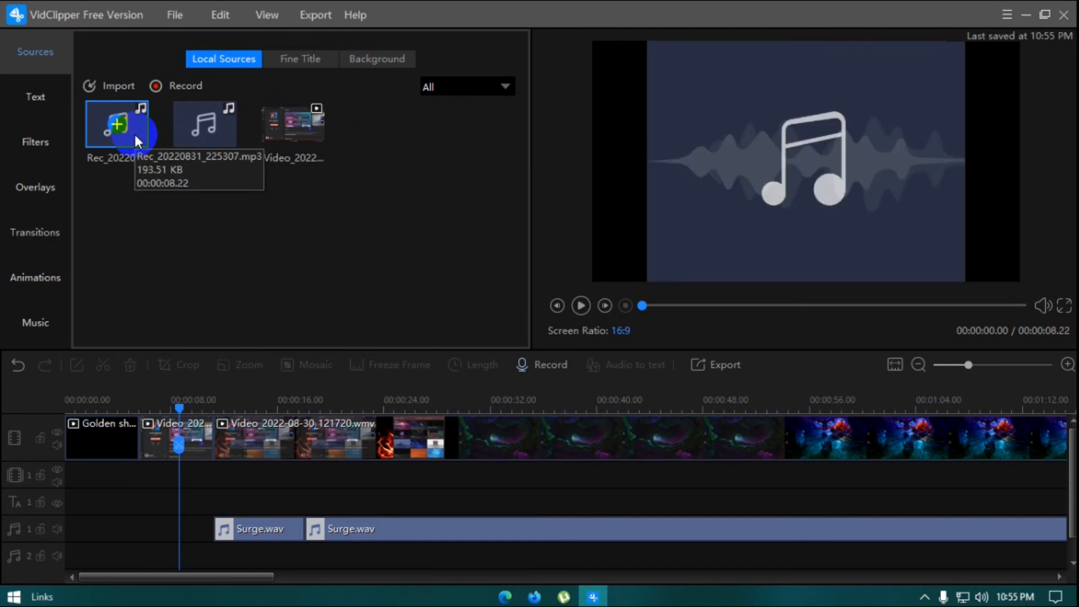
click(185, 141)
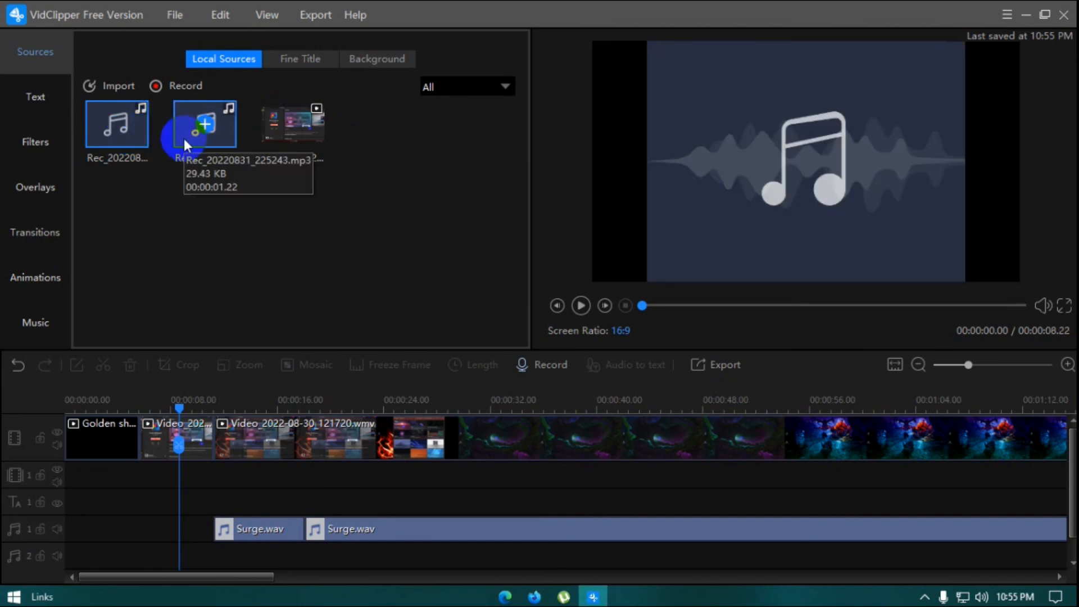
right_click(184, 138)
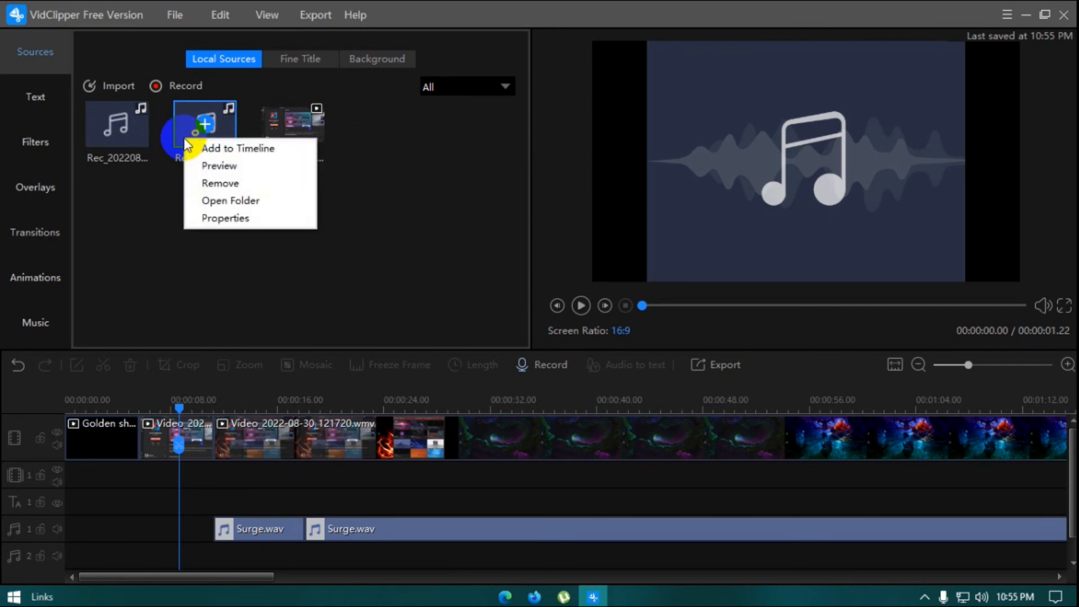
click(228, 186)
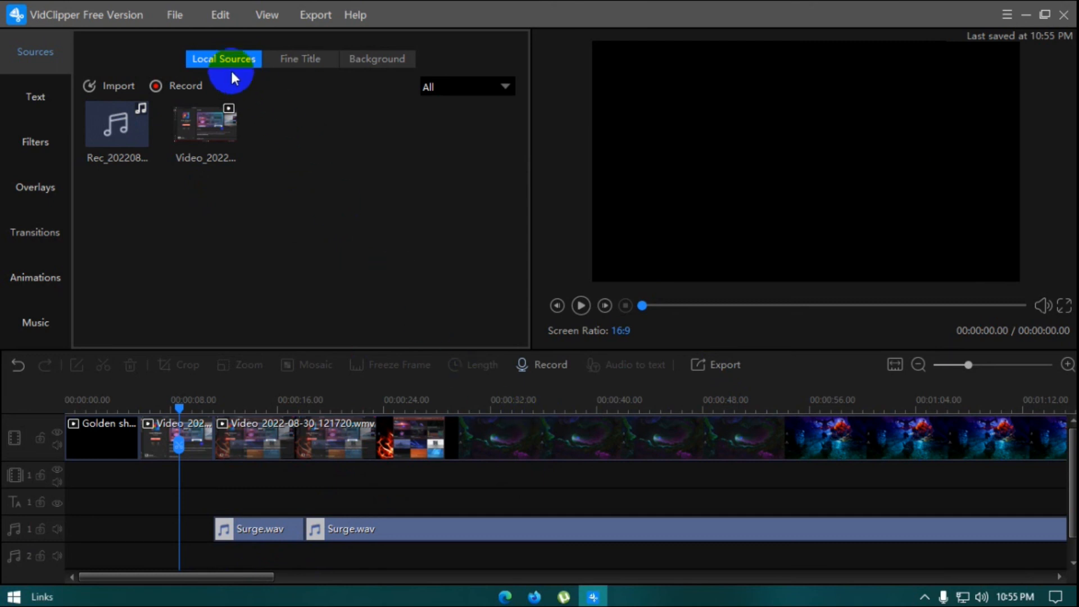
Check the file name and project file type offered when saving the project under another name, and close without saving
click(171, 26)
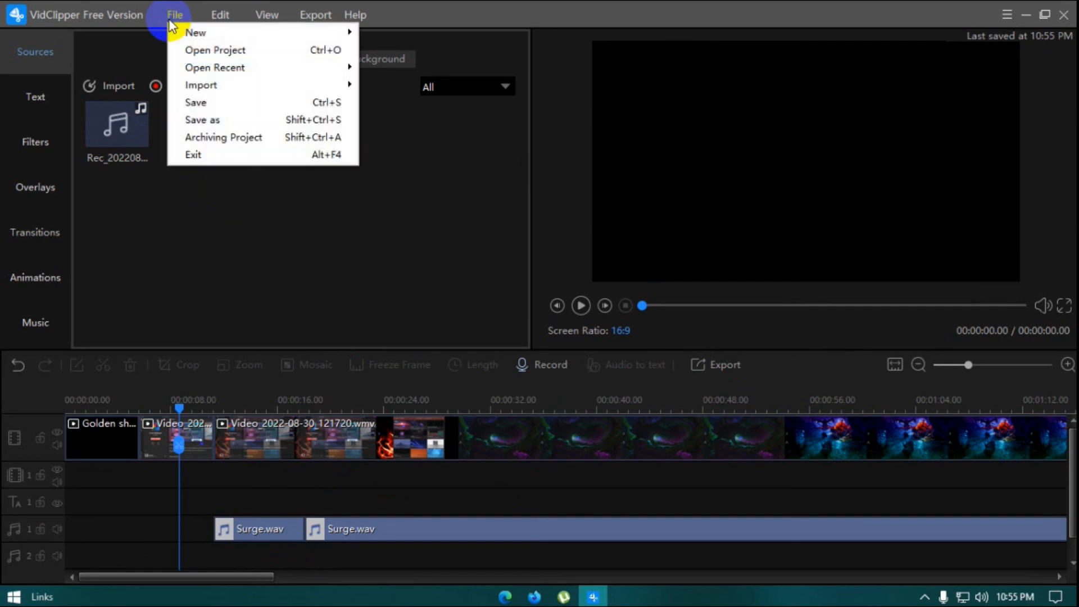
click(210, 117)
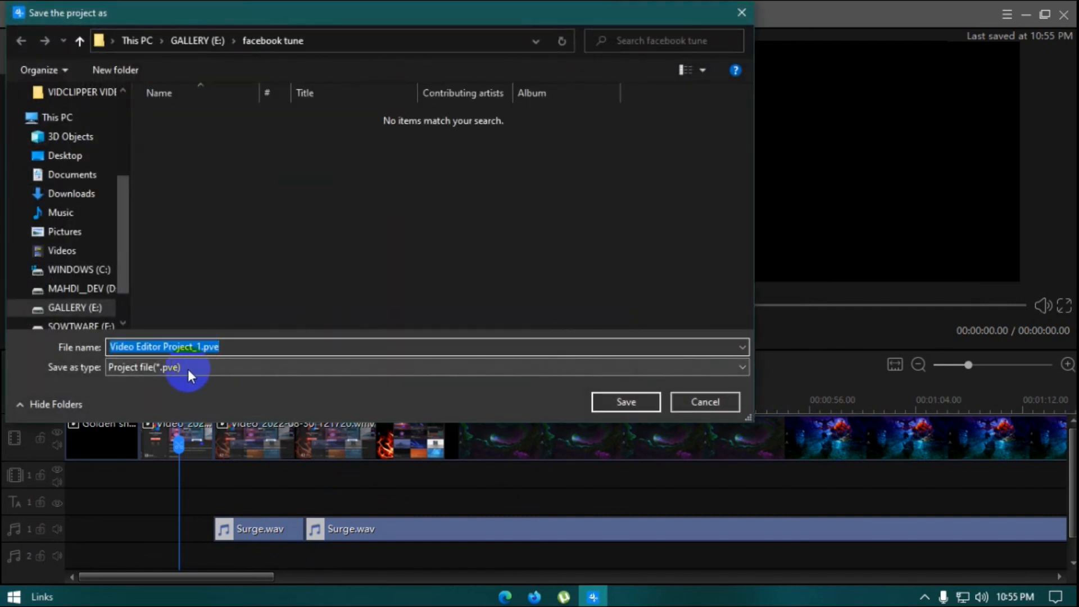
click(183, 367)
click(183, 368)
click(222, 351)
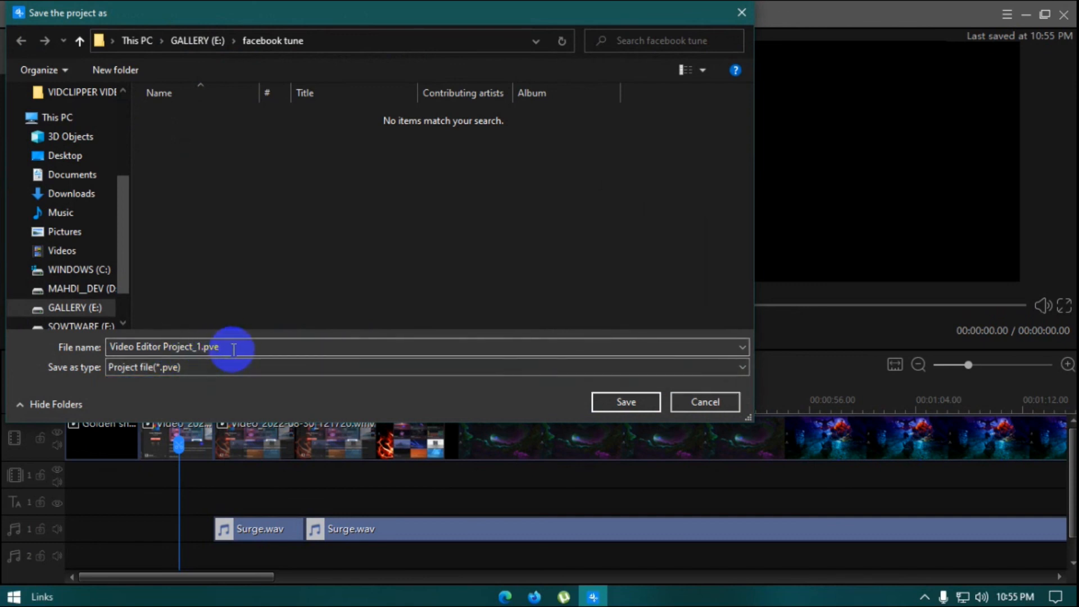
click(723, 404)
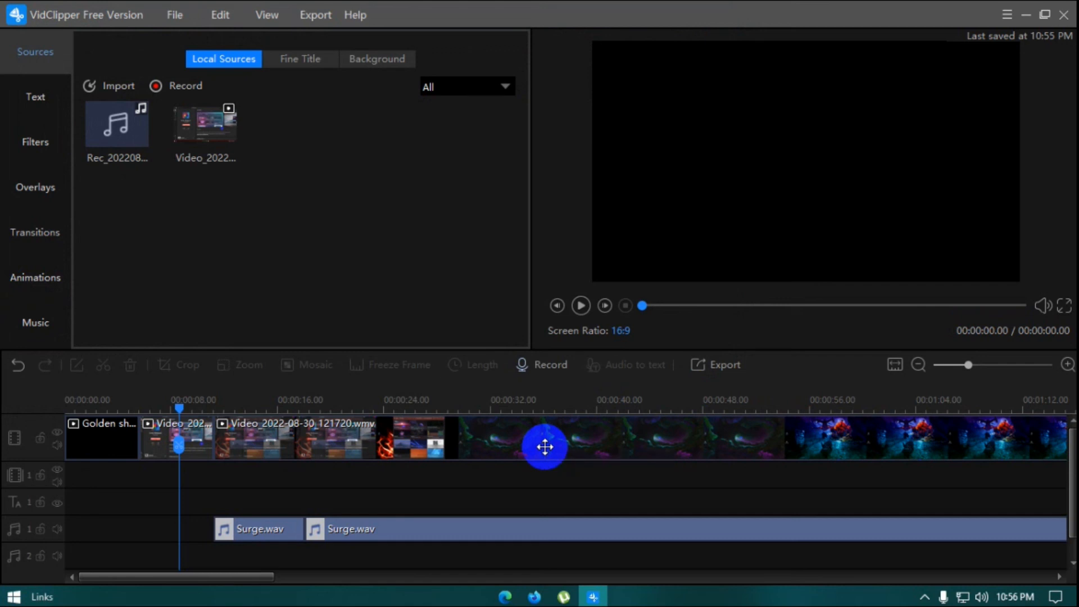
Start exporting the project, clear the output file name and browse the drives for an output folder without choosing one
click(727, 368)
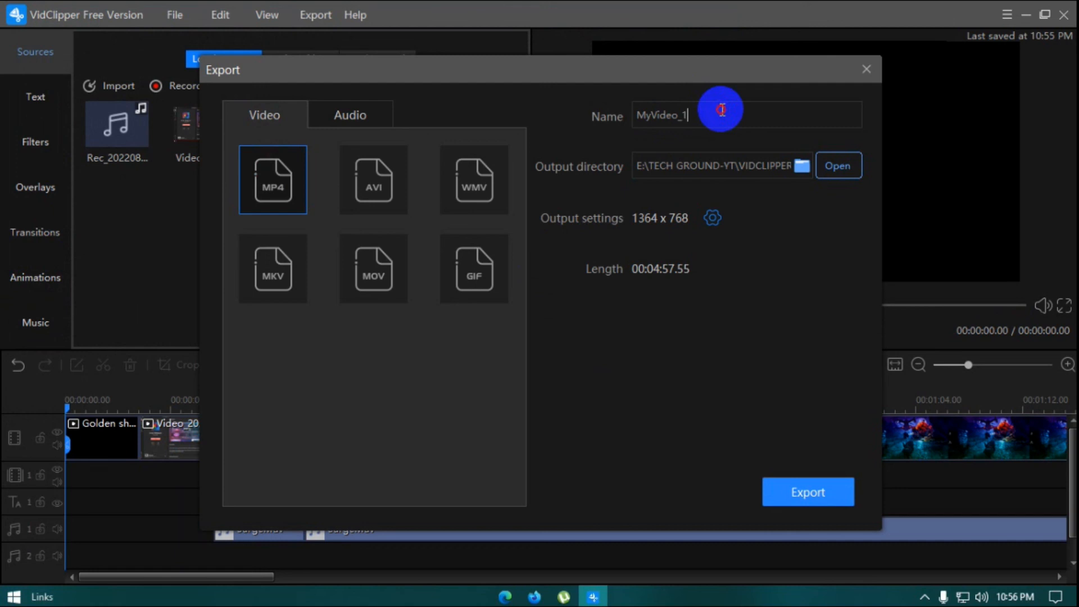
drag(721, 109, 632, 112)
key(BackSpace)
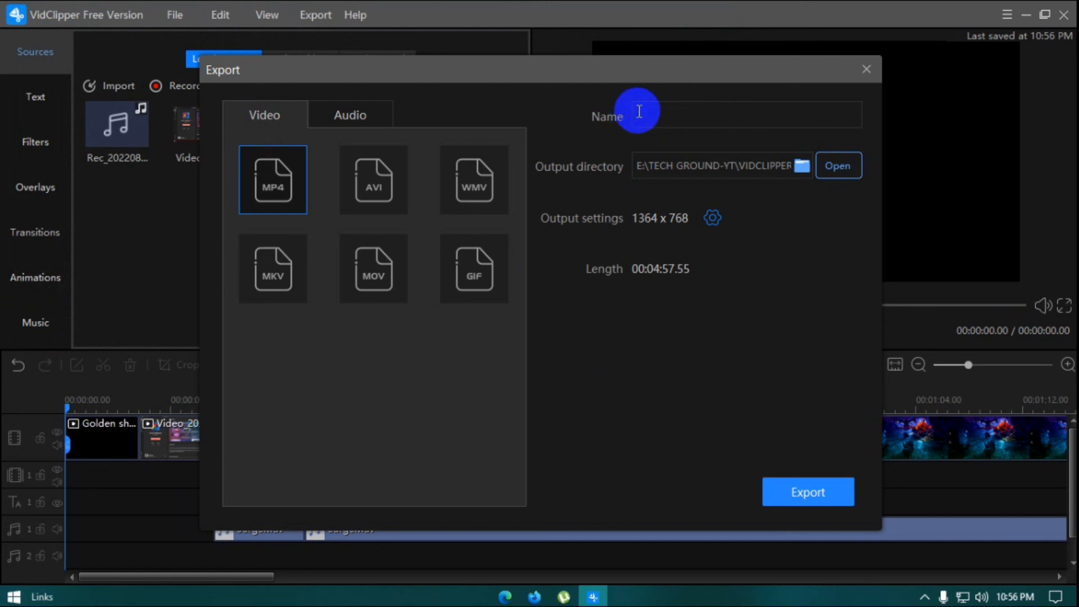
click(802, 168)
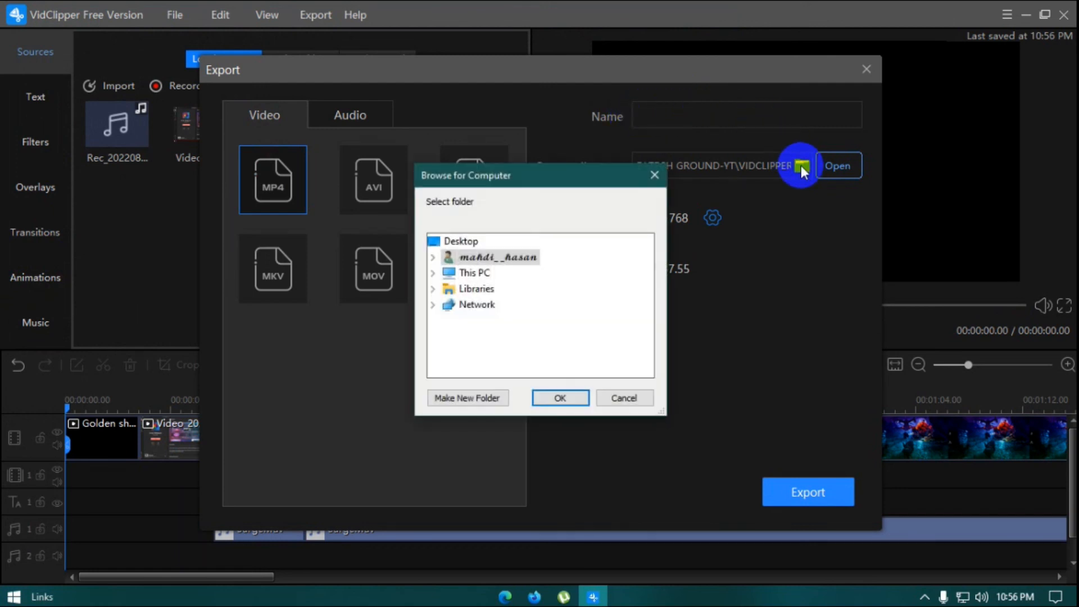
double_click(472, 272)
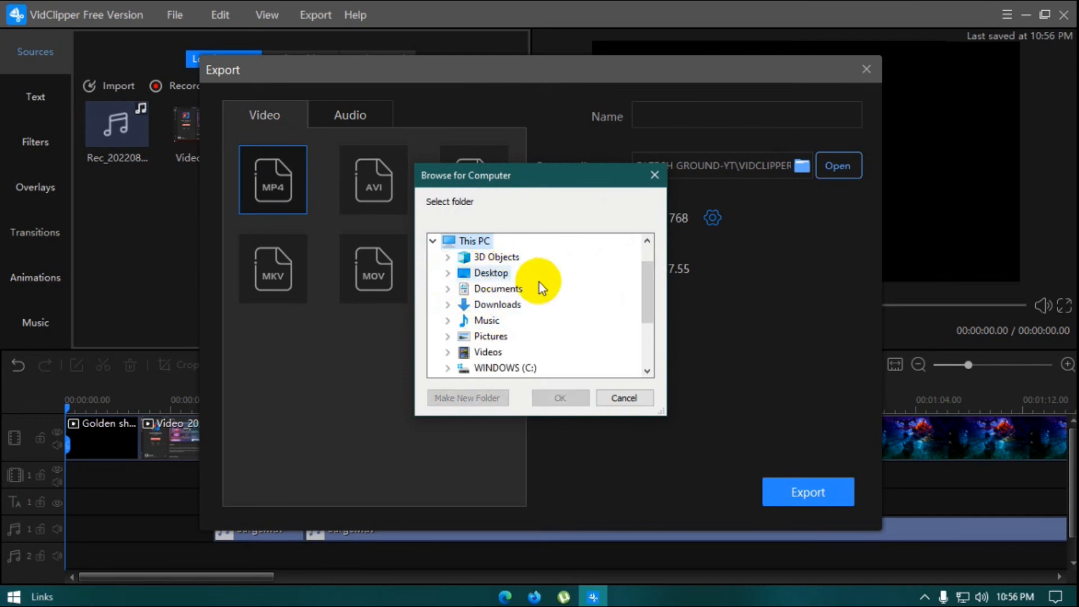
scroll(540, 284, down, 1)
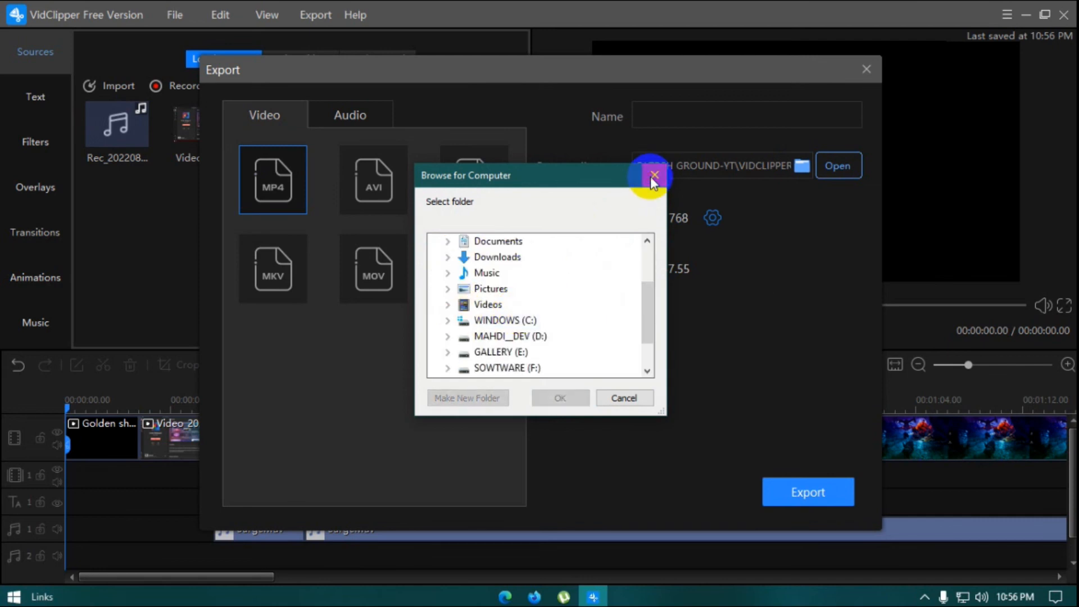
click(654, 176)
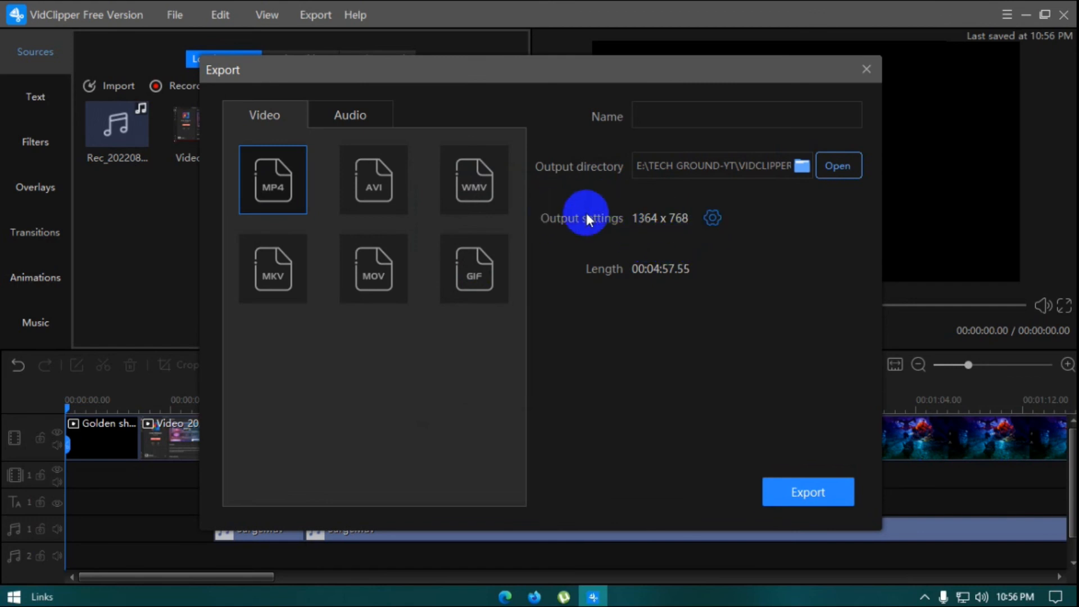
Look at the video encoder in the export settings and set the resolution to 1920x1080
click(713, 219)
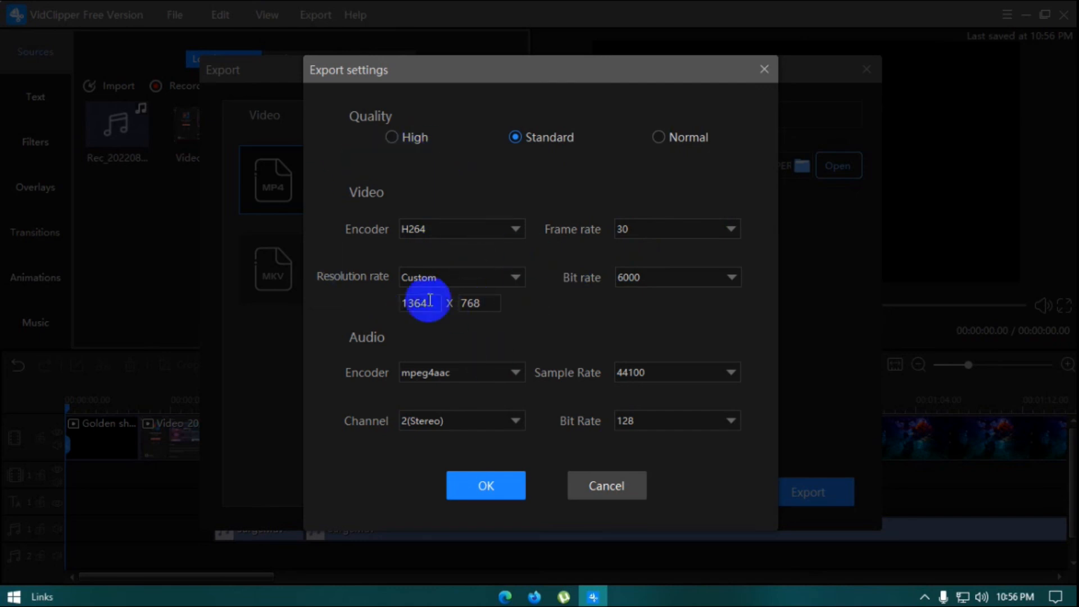
click(440, 227)
click(441, 227)
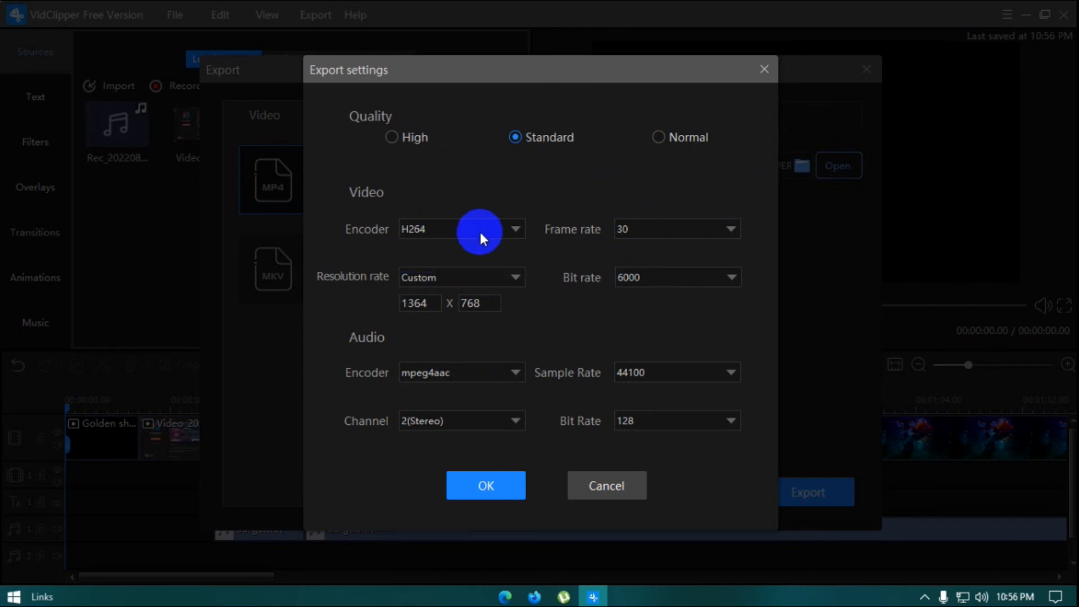
click(463, 281)
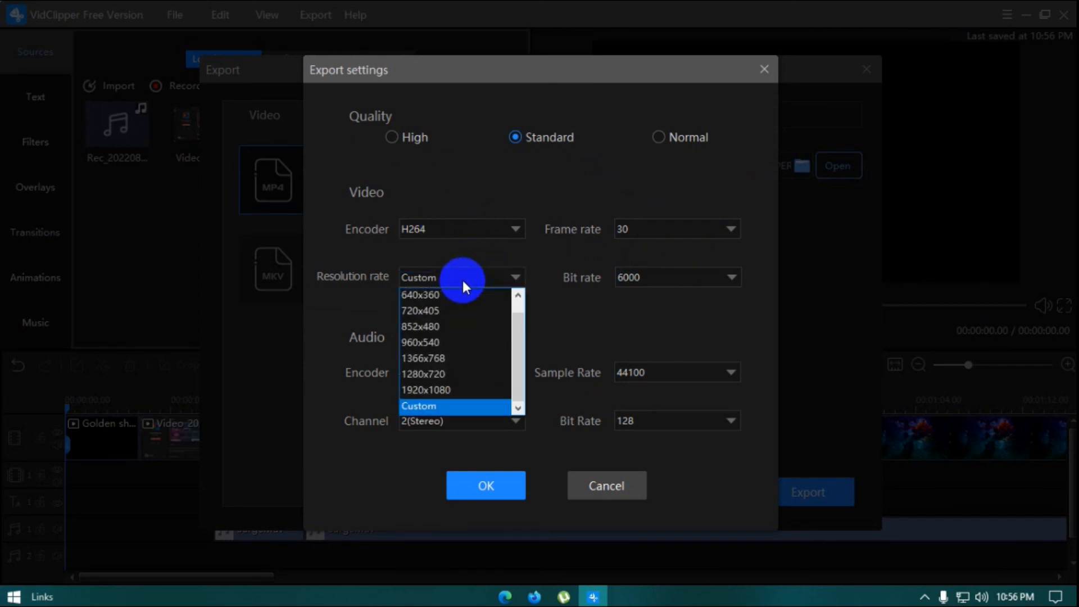
click(422, 392)
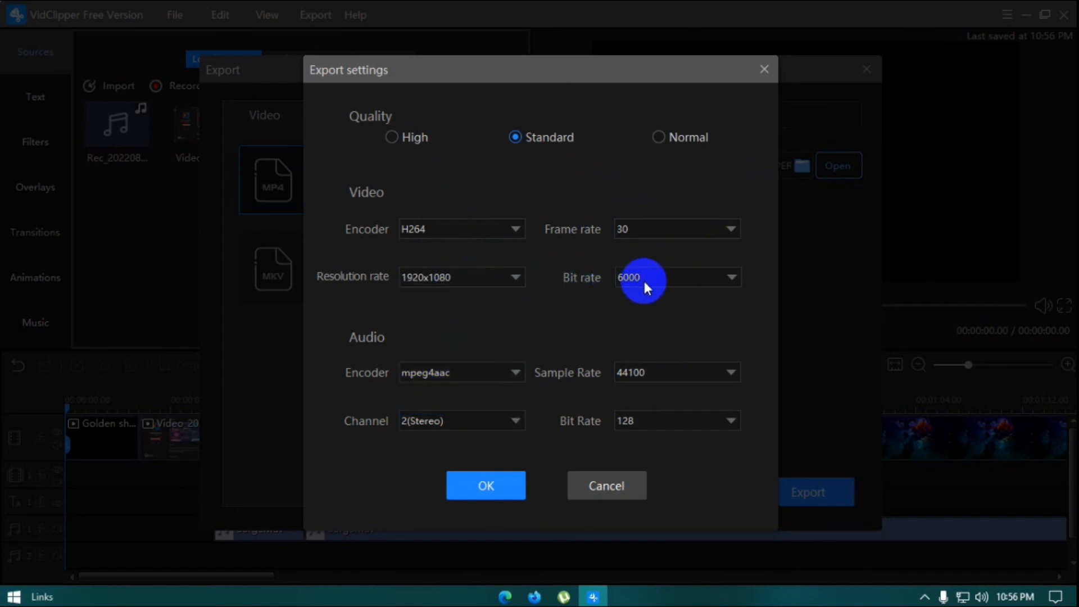
Review the video frame rate and bit rate choices without changing them, and accept the export settings
click(645, 229)
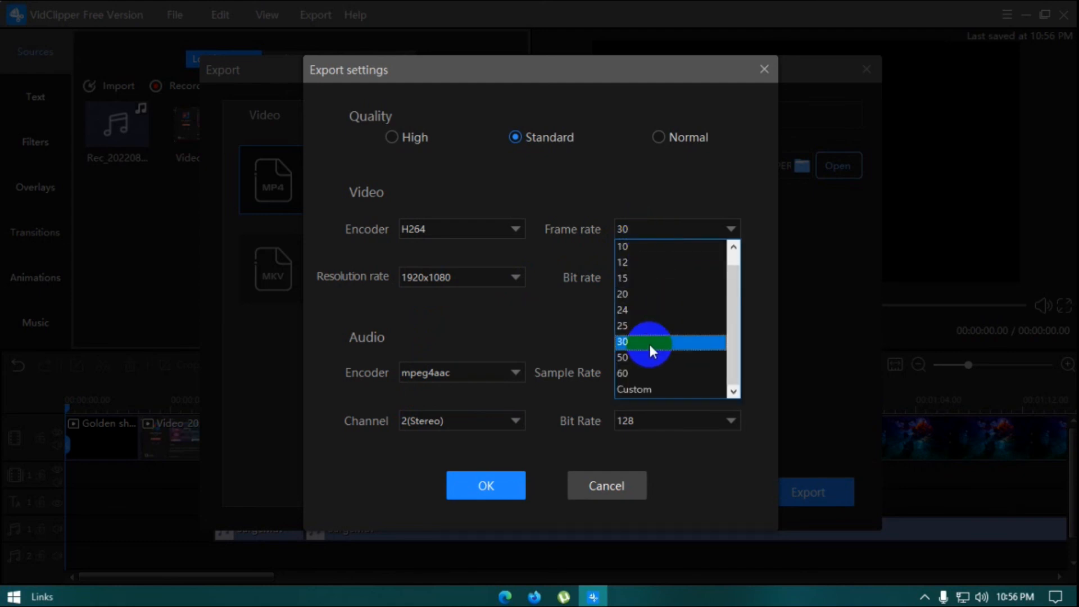
click(681, 228)
click(713, 272)
click(714, 274)
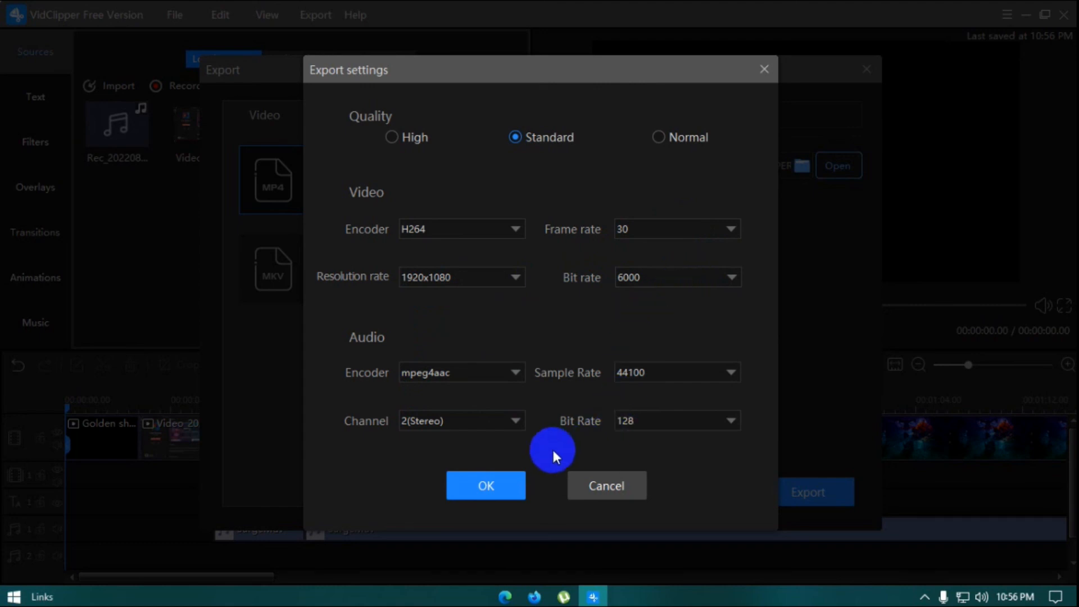
click(489, 487)
Name the output file "video" and export the project as MP4
click(808, 495)
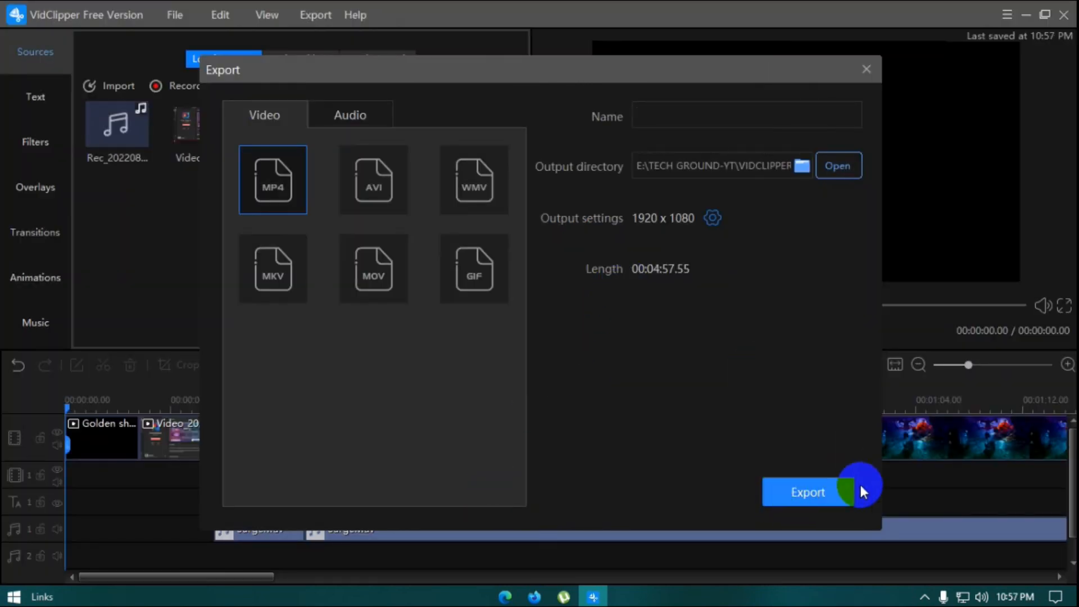
click(801, 497)
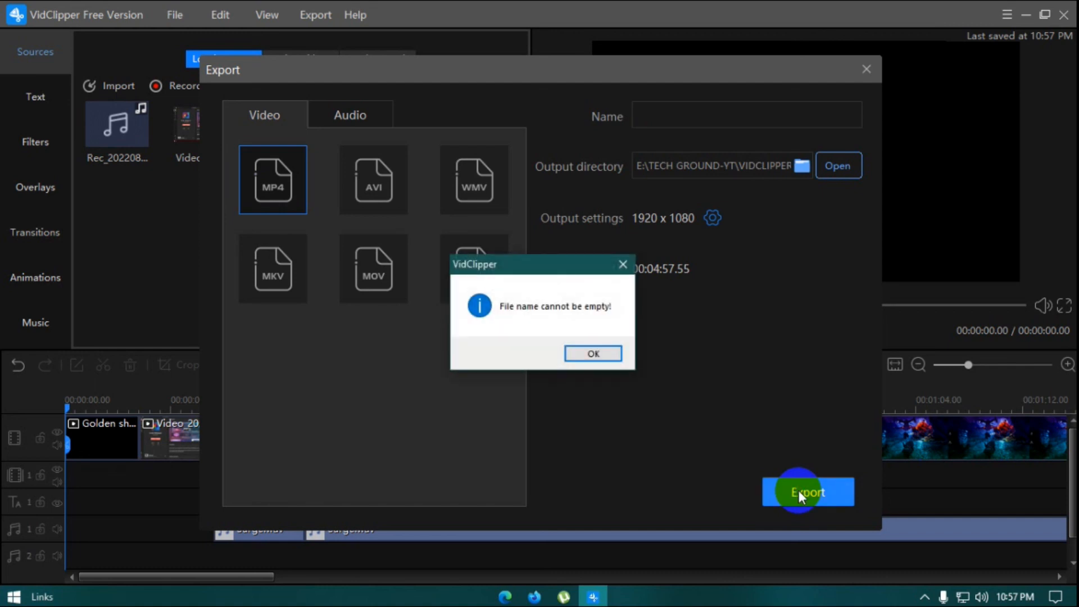
click(593, 355)
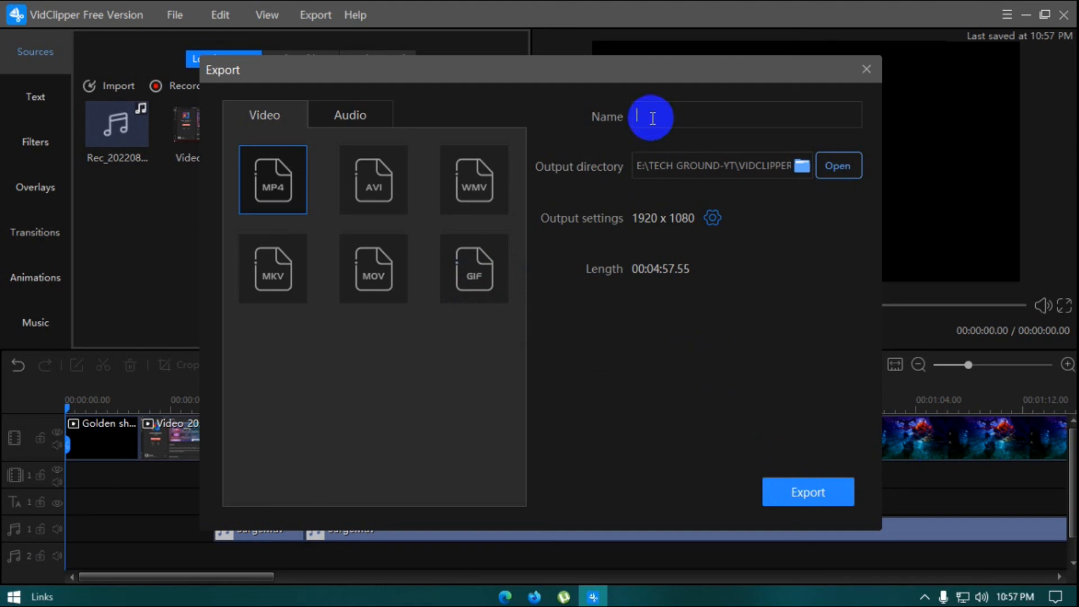
text(video)
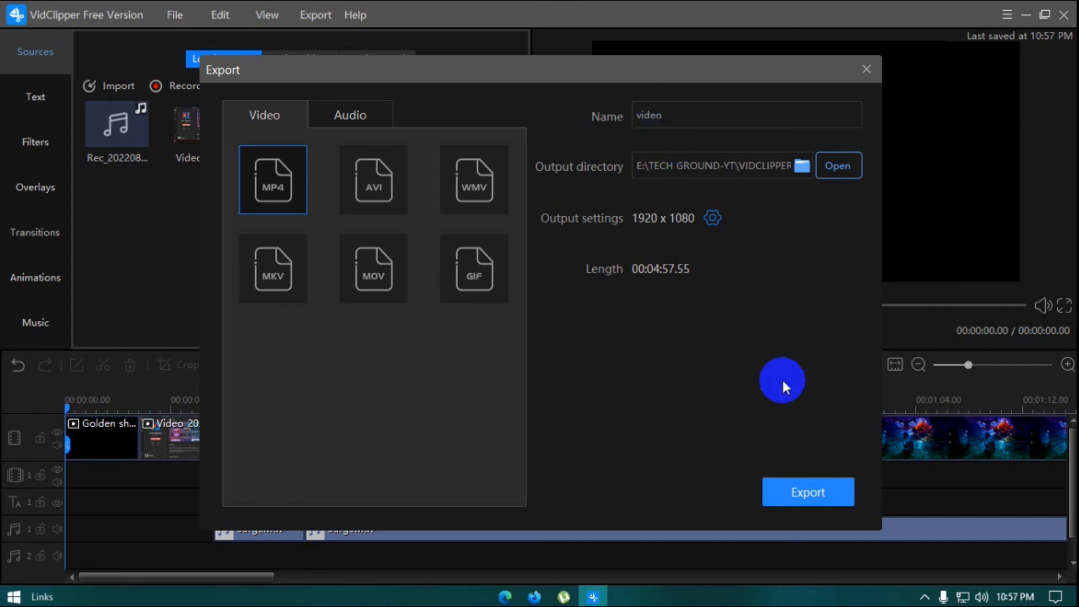
click(795, 493)
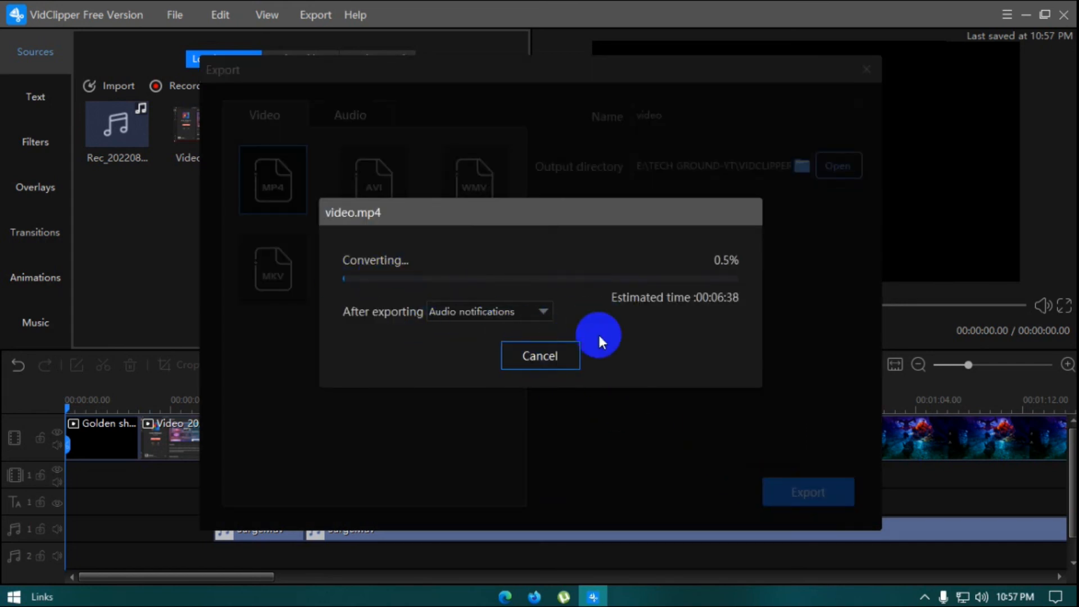
Try to cancel the running export of video.mp4
click(548, 365)
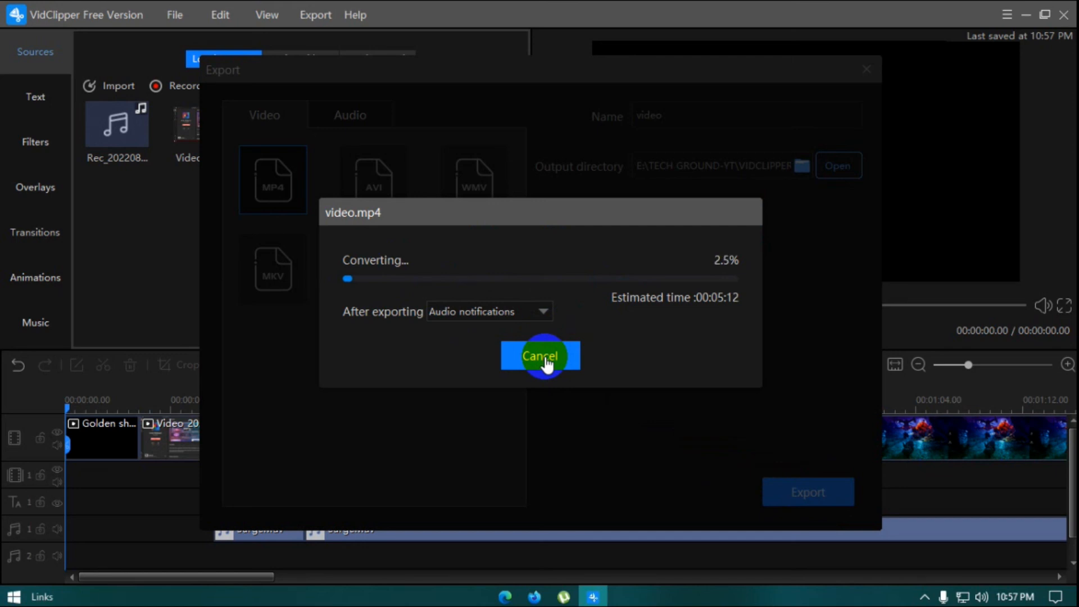
click(546, 360)
click(588, 360)
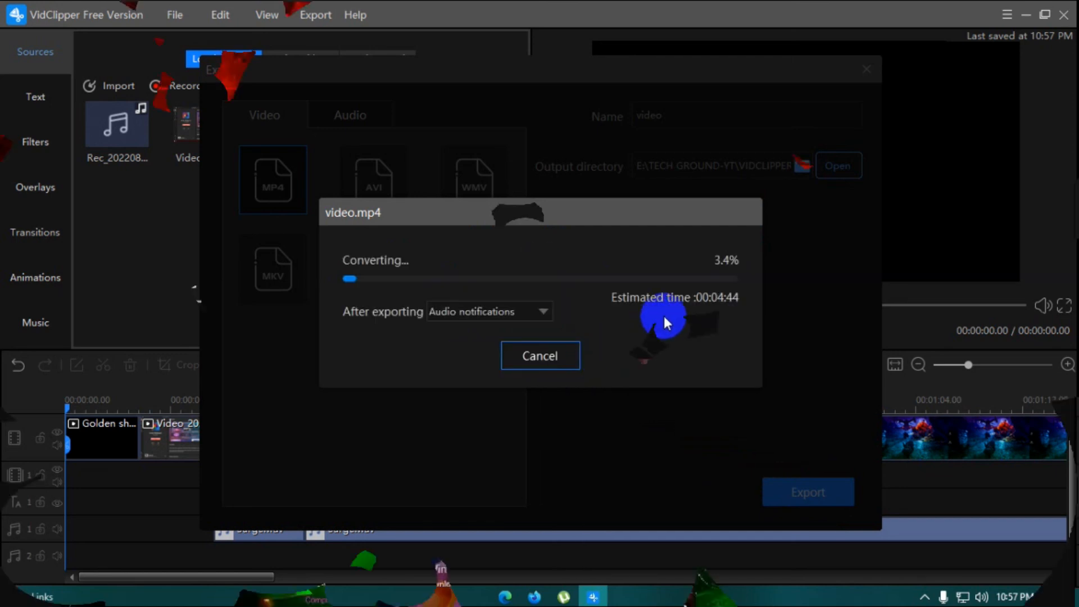